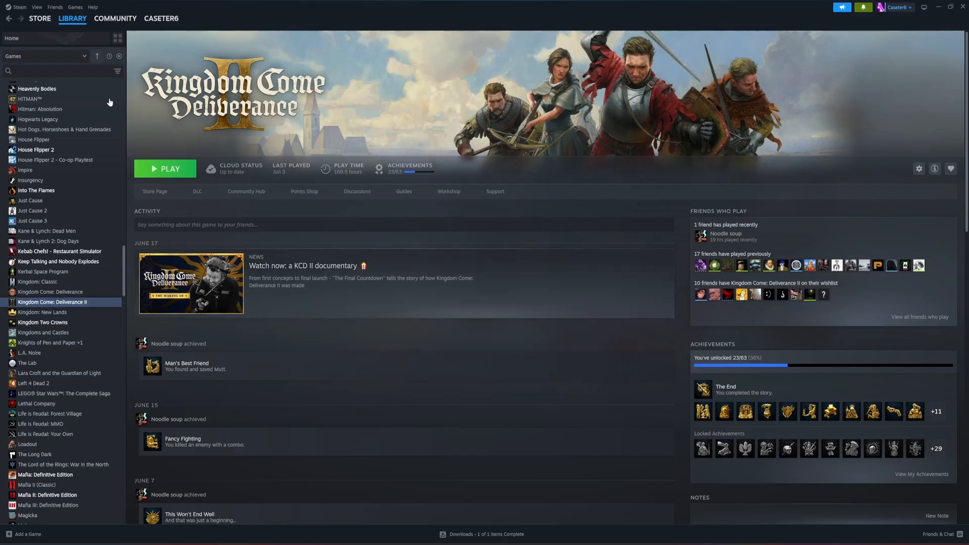
Include tools alongside games in the Steam library list
{"action": "mouse_move", "coordinate": [61, 24]}
{"action": "left_click", "coordinate": [28, 57]}
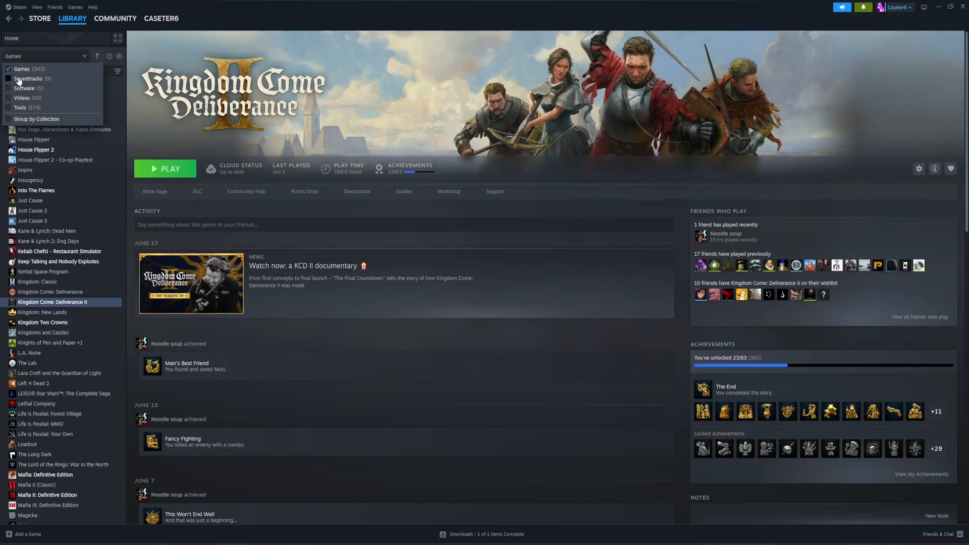
{"action": "left_click", "coordinate": [8, 108]}
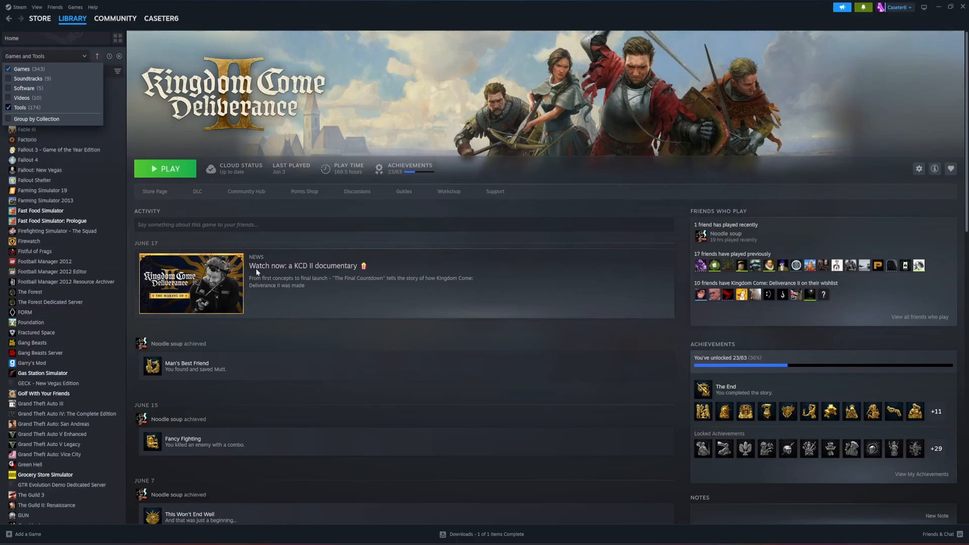
{"action": "left_click", "coordinate": [648, 387]}
Search the library for "kingdom come" and open the Kingdom Come: Deliverance II Modding tools page
{"action": "left_click", "coordinate": [15, 70]}
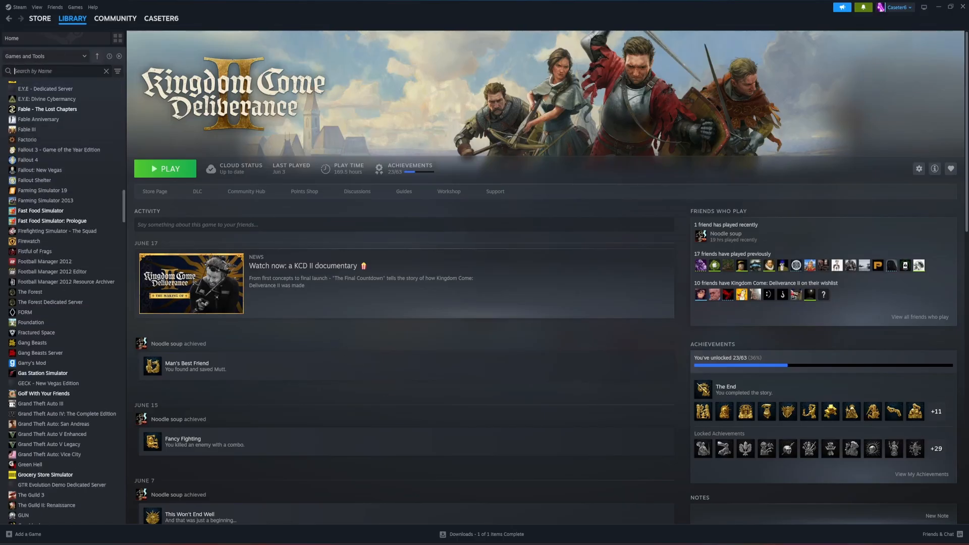
{"action": "type", "text": "kingdom come"}
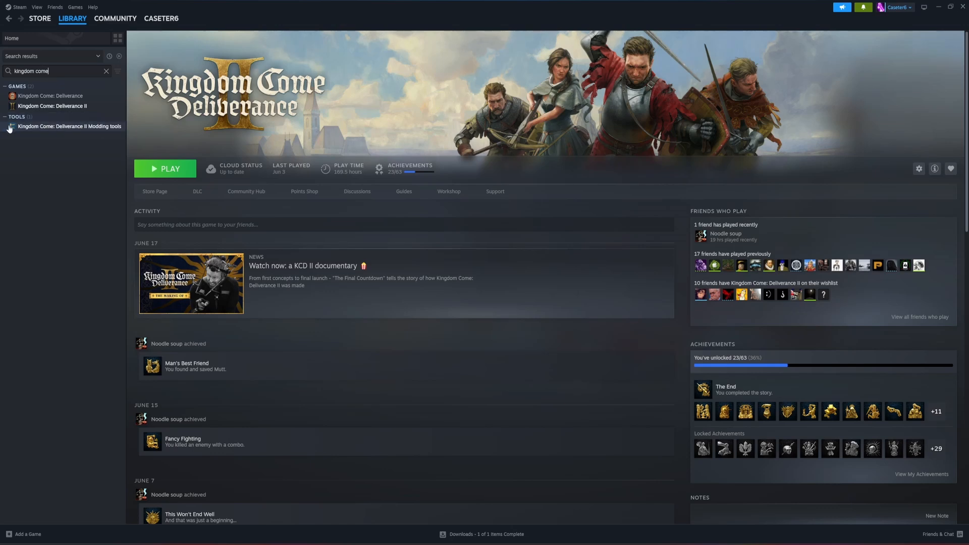
{"action": "left_click", "coordinate": [43, 128]}
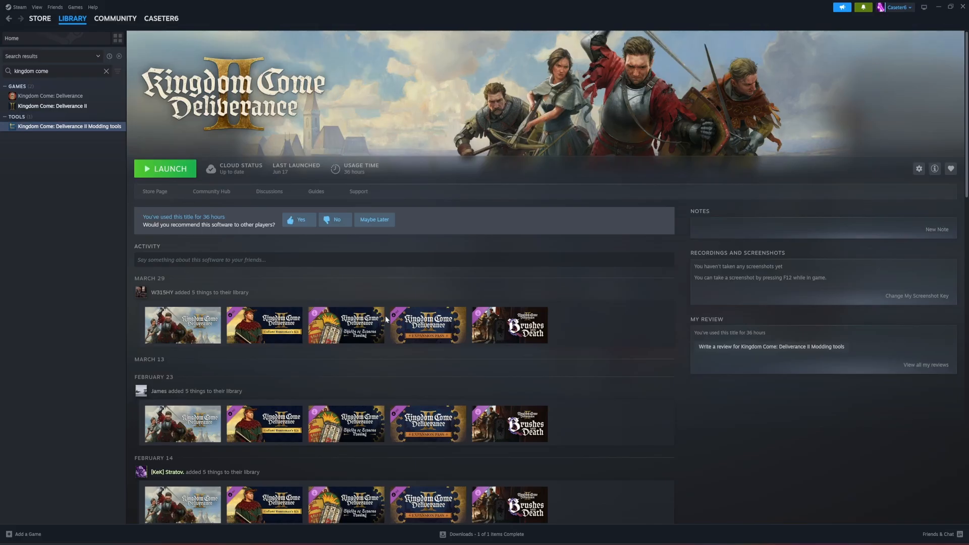
Switch to File Explorer and look over the files and folders in the KCD2Mod installation directory
{"action": "key", "text": "super"}
{"action": "left_click", "coordinate": [433, 323]}
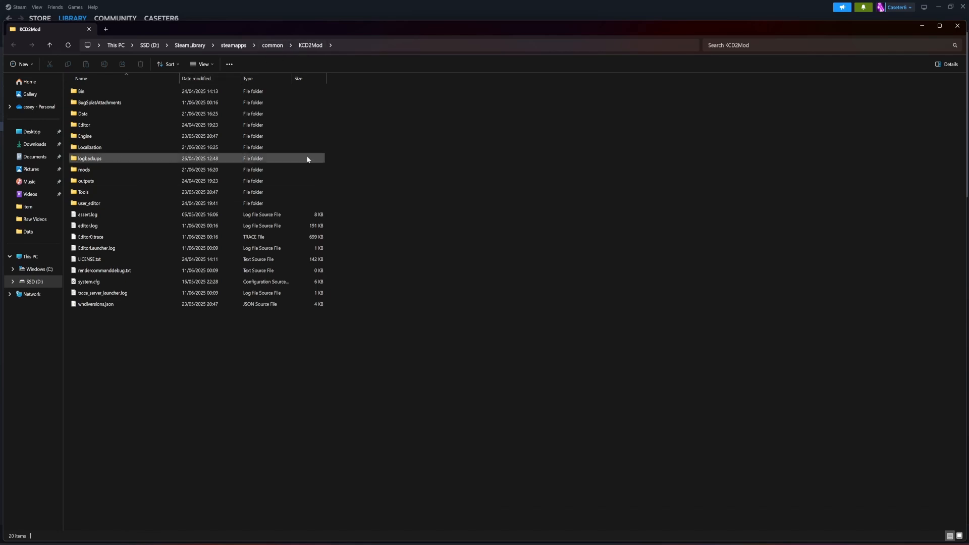
{"action": "left_click_drag", "start_coordinate": [140, 393], "coordinate": [118, 89]}
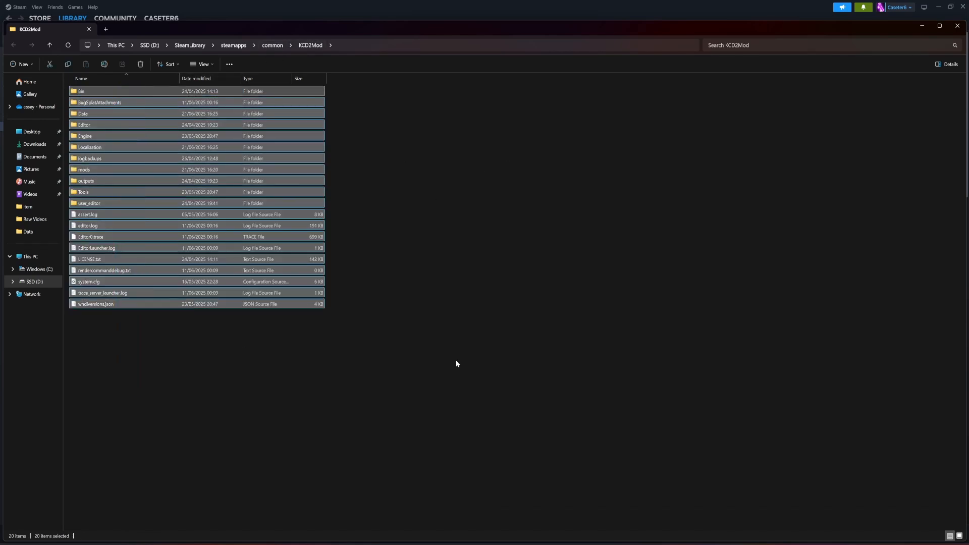
{"action": "left_click", "coordinate": [353, 260]}
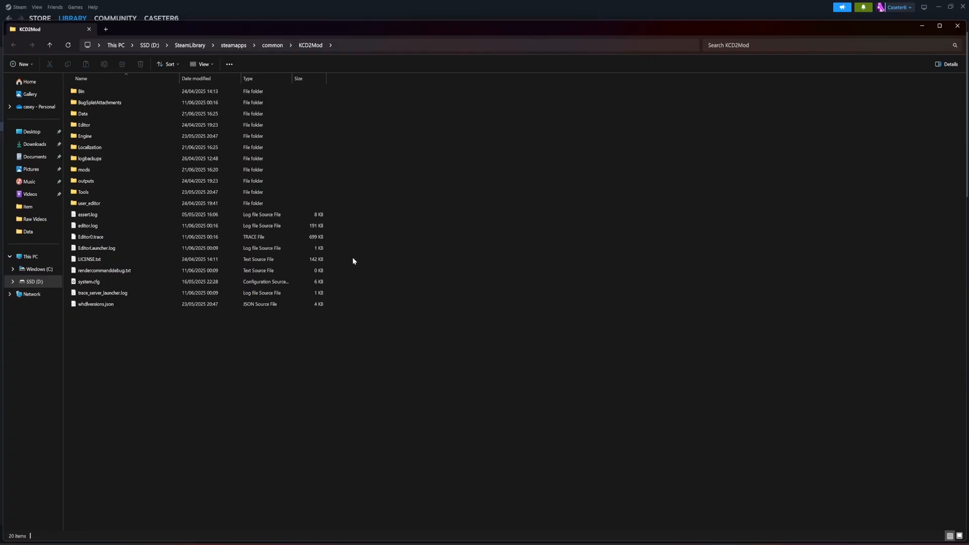
{"action": "left_click", "coordinate": [74, 195]}
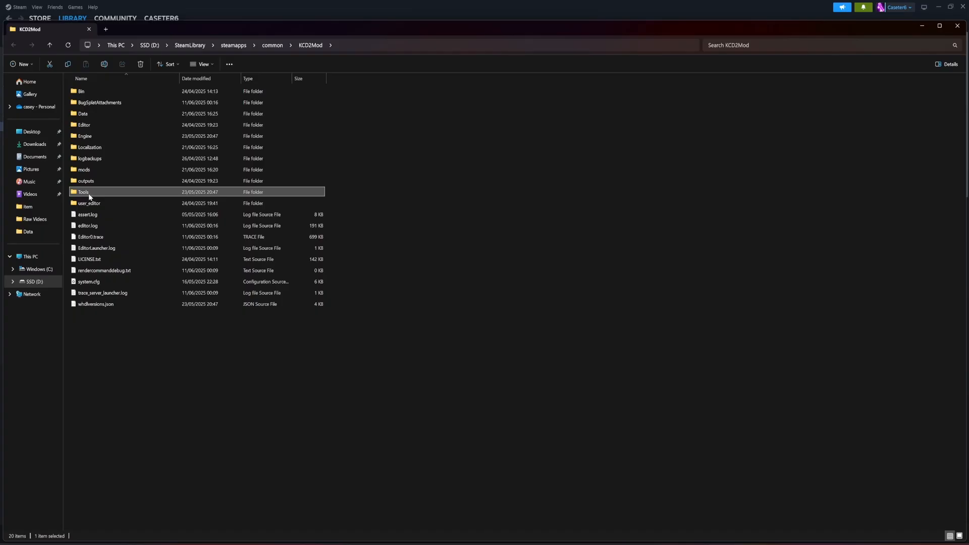
{"action": "mouse_move", "coordinate": [89, 197]}
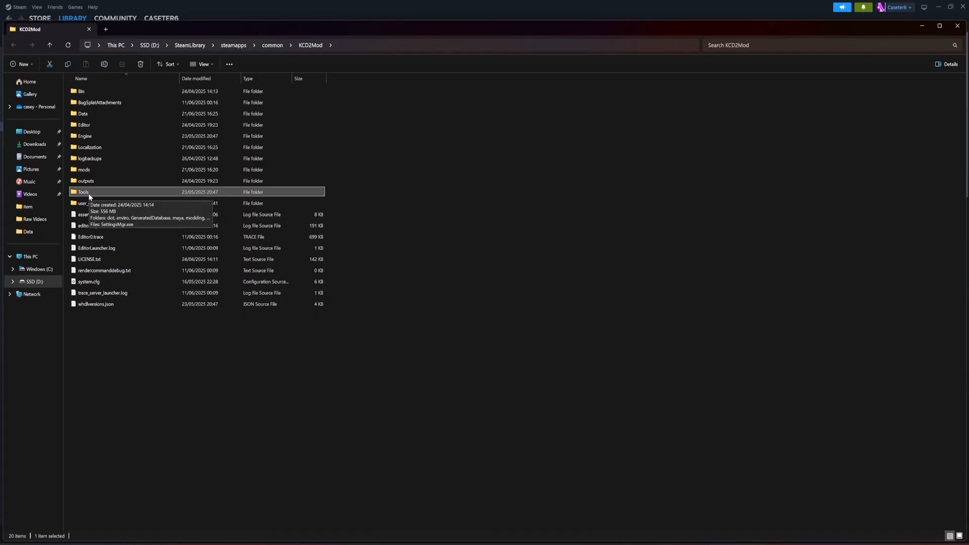
{"action": "left_click", "coordinate": [600, 263]}
Examine the contents of the Bin and Data folders inside KCD2Mod, returning to the KCD2Mod folder
{"action": "double_click", "coordinate": [103, 91]}
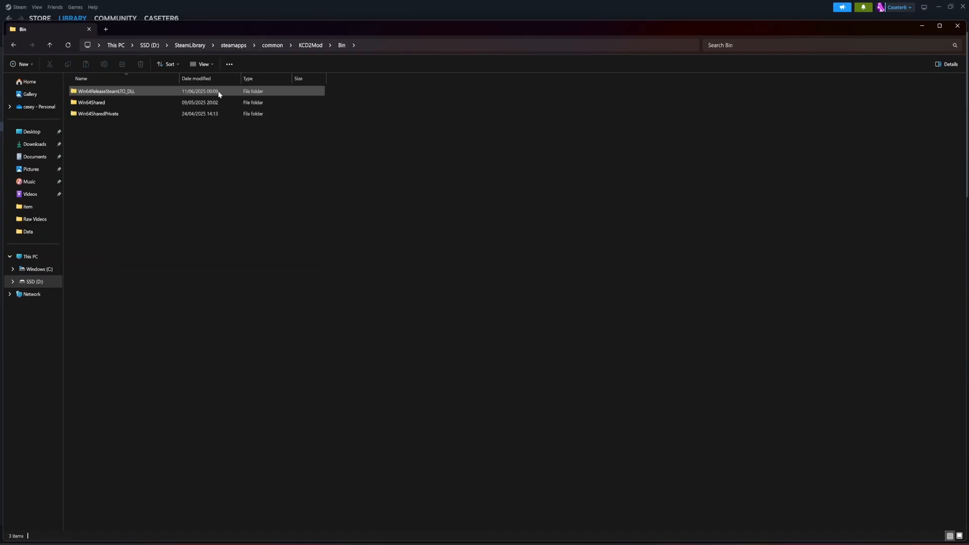
{"action": "left_click_drag", "start_coordinate": [154, 184], "coordinate": [293, 184]}
{"action": "left_click", "coordinate": [302, 46]}
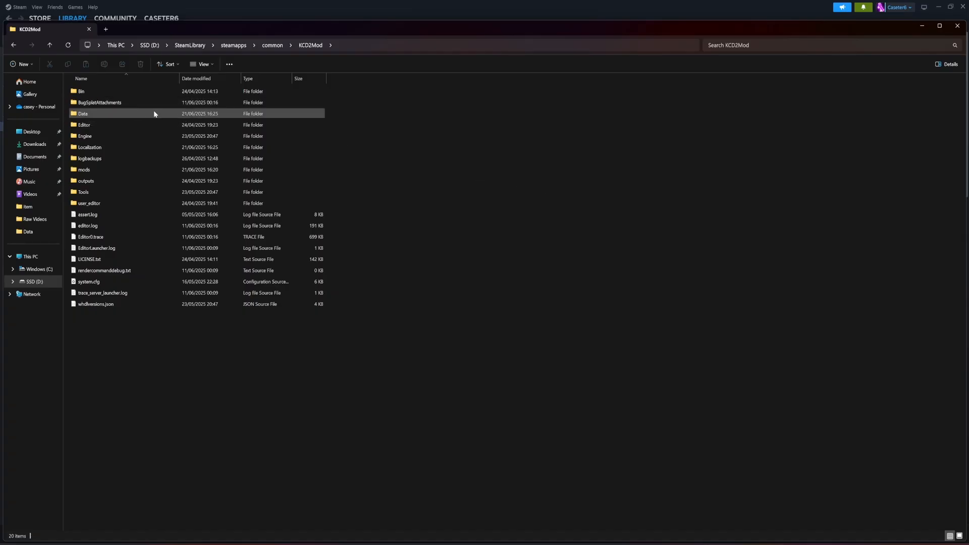
{"action": "double_click", "coordinate": [81, 113]}
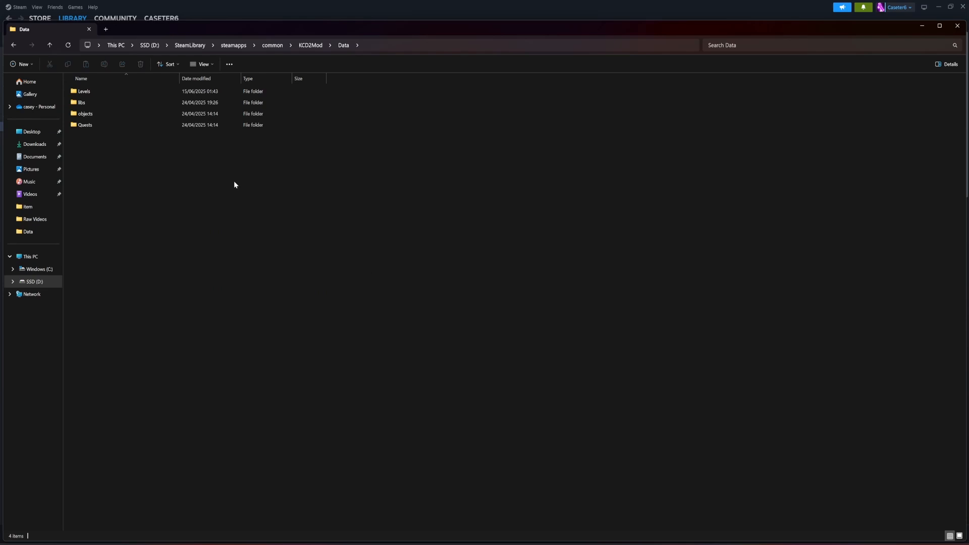
{"action": "left_click_drag", "start_coordinate": [88, 141], "coordinate": [226, 304]}
{"action": "left_click", "coordinate": [312, 45]}
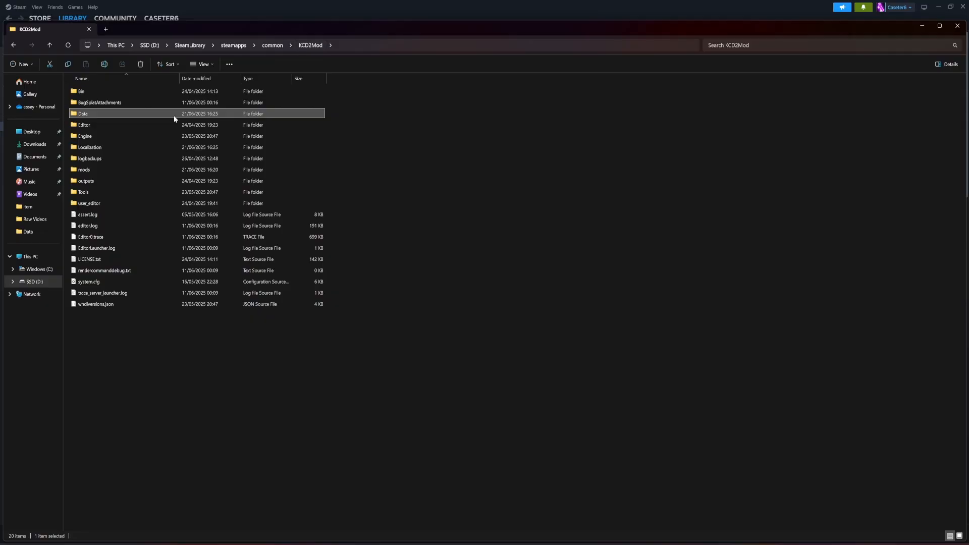
Run WorkspaceSetup.exe as administrator from the Tools\ModdingWorkspaceSetup folder of KCD2Mod
{"action": "double_click", "coordinate": [84, 192]}
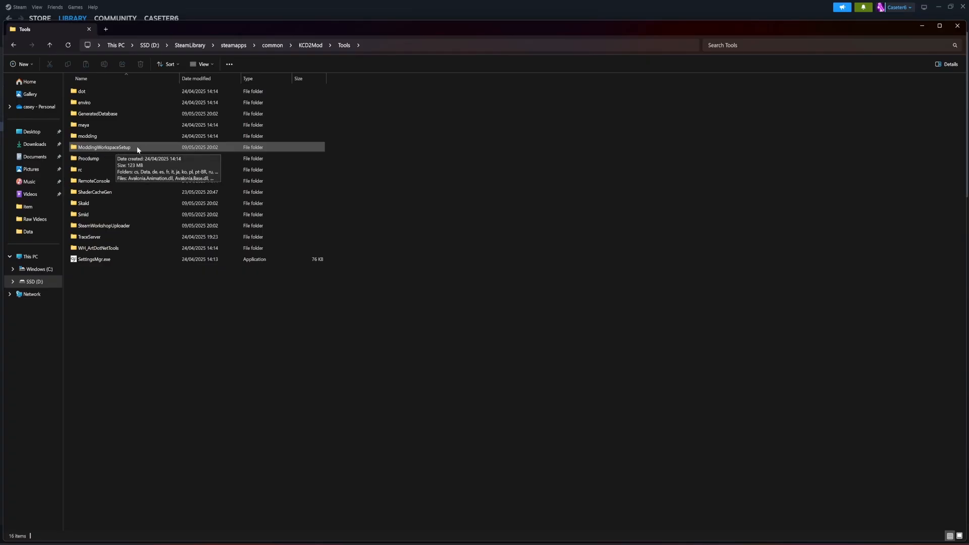
{"action": "double_click", "coordinate": [124, 148]}
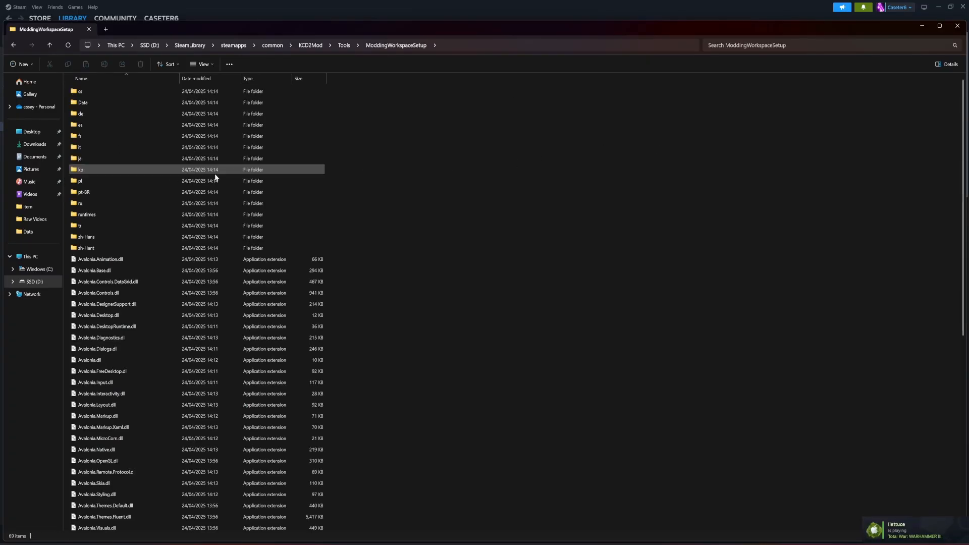
{"action": "scroll", "coordinate": [217, 211], "scroll_direction": "down", "scroll_amount": 10}
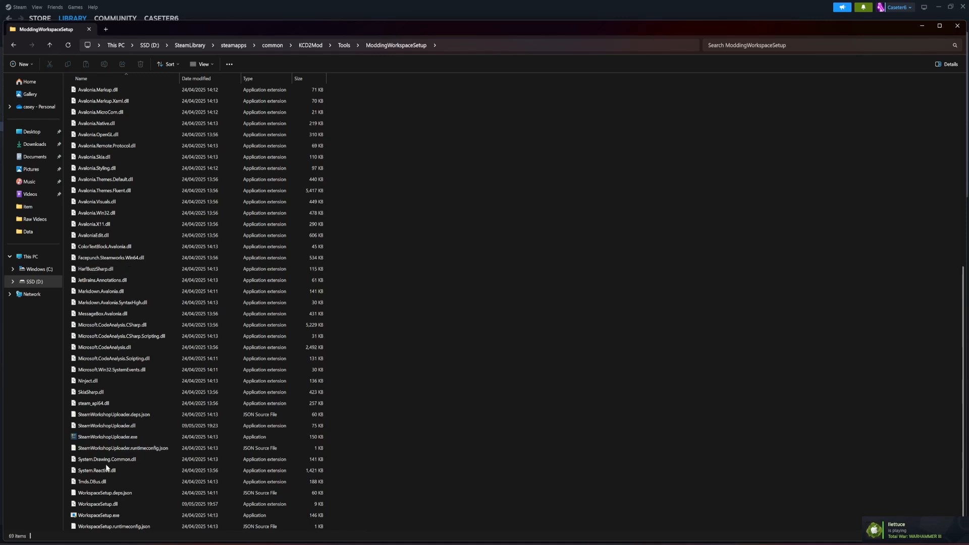
{"action": "right_click", "coordinate": [87, 516]}
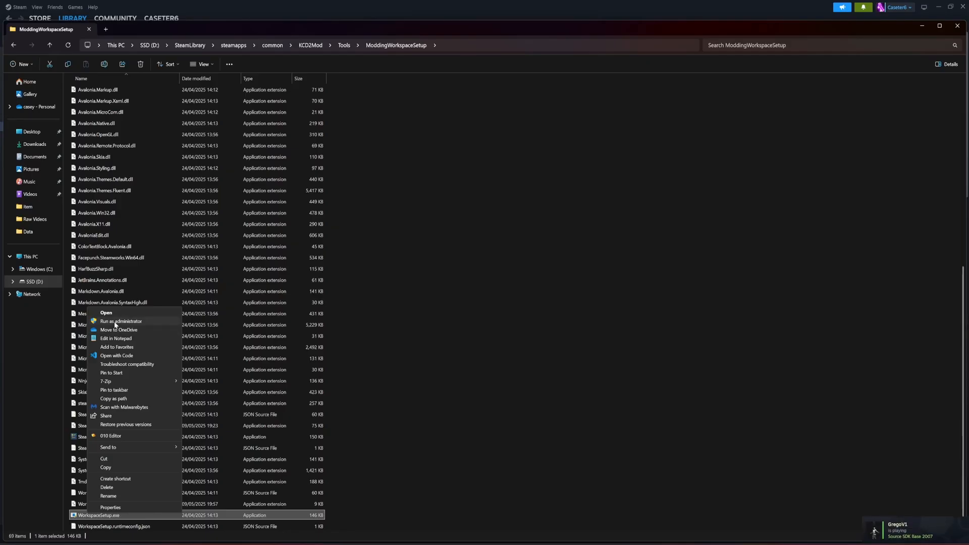
{"action": "left_click", "coordinate": [116, 322]}
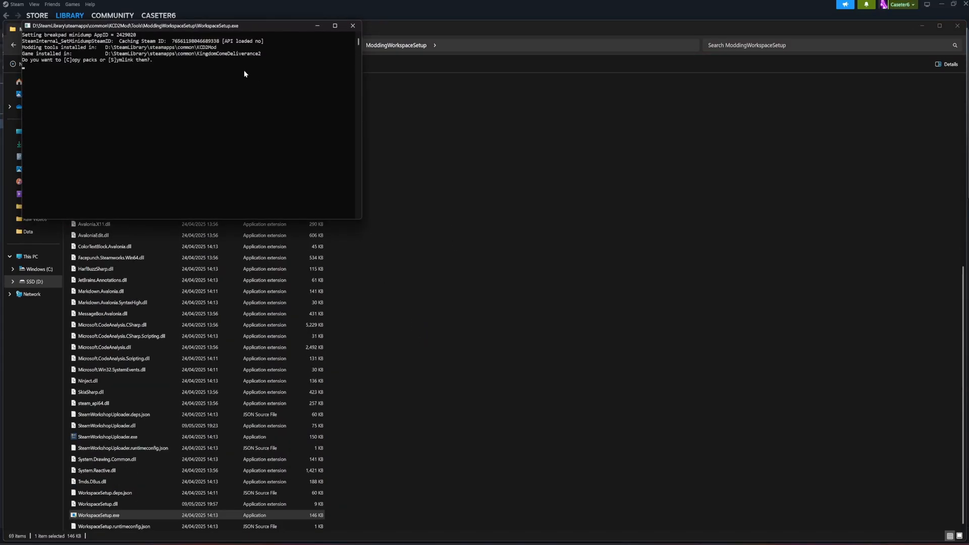
Symlink the game packs, agree to delete all existing files for the kutnohorsko and trosecko levels, and close the setup console
{"action": "left_click_drag", "start_coordinate": [239, 29], "coordinate": [499, 186]}
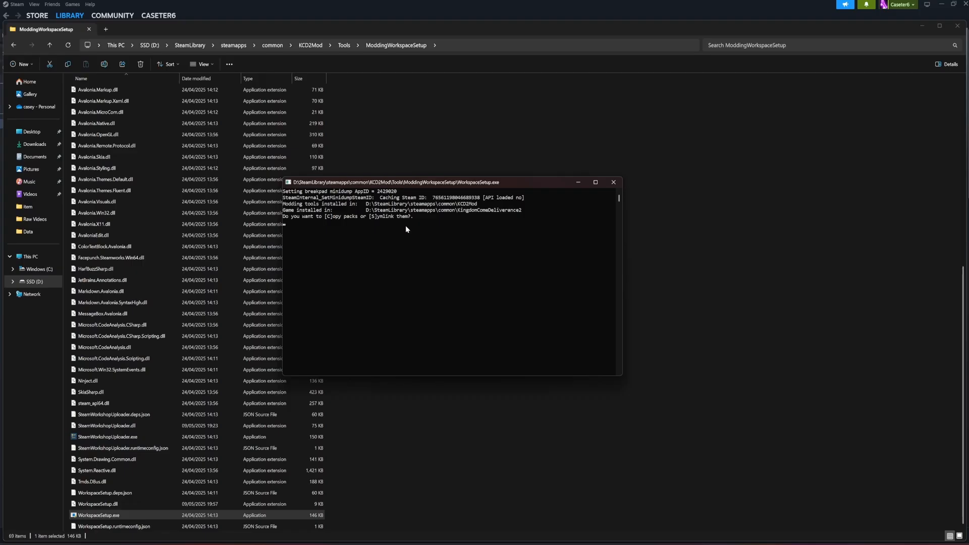
{"action": "left_click_drag", "start_coordinate": [395, 183], "coordinate": [494, 172]}
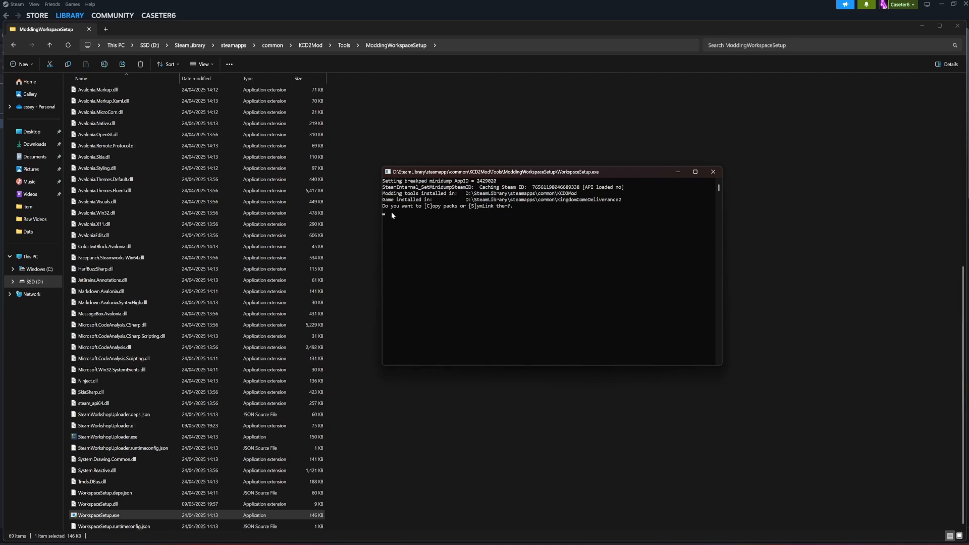
{"action": "key", "text": "s"}
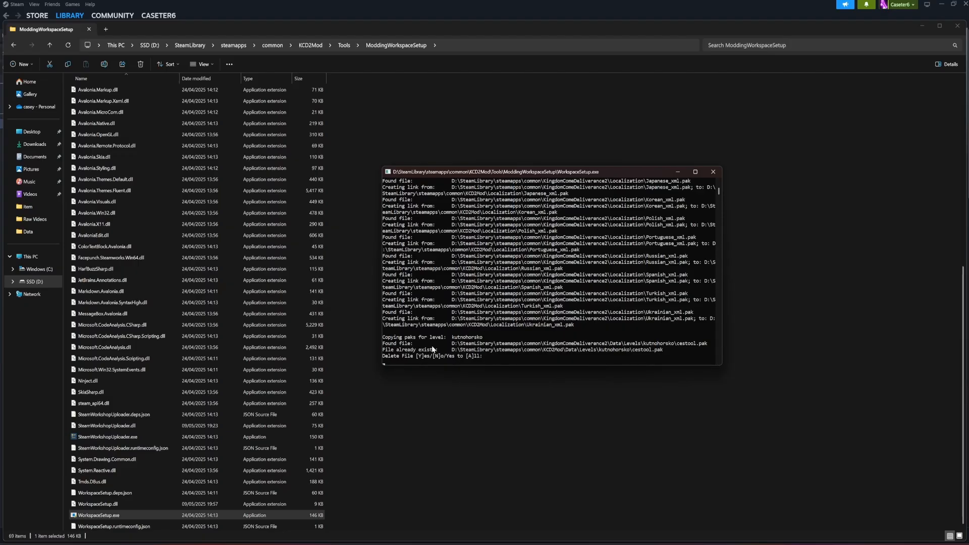
{"action": "key", "text": "a"}
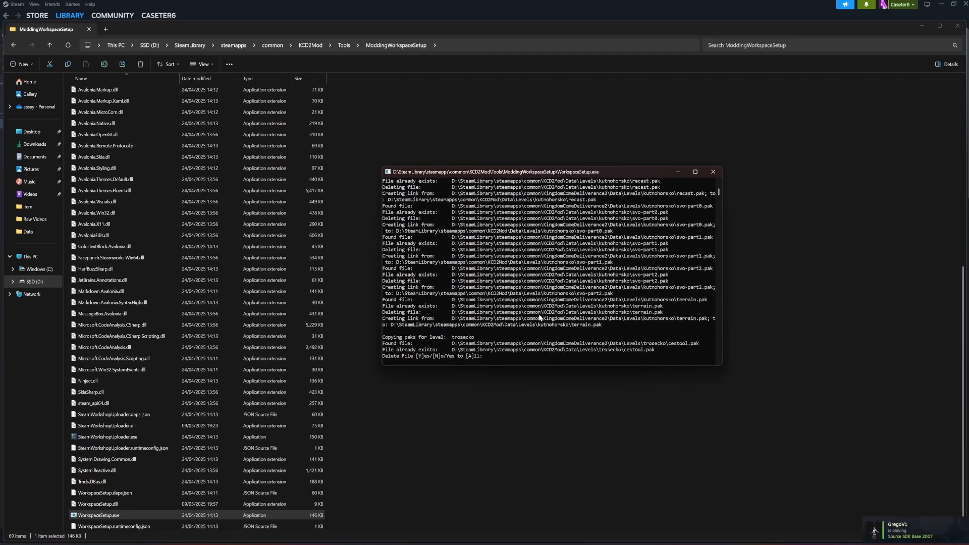
{"action": "key", "text": "a"}
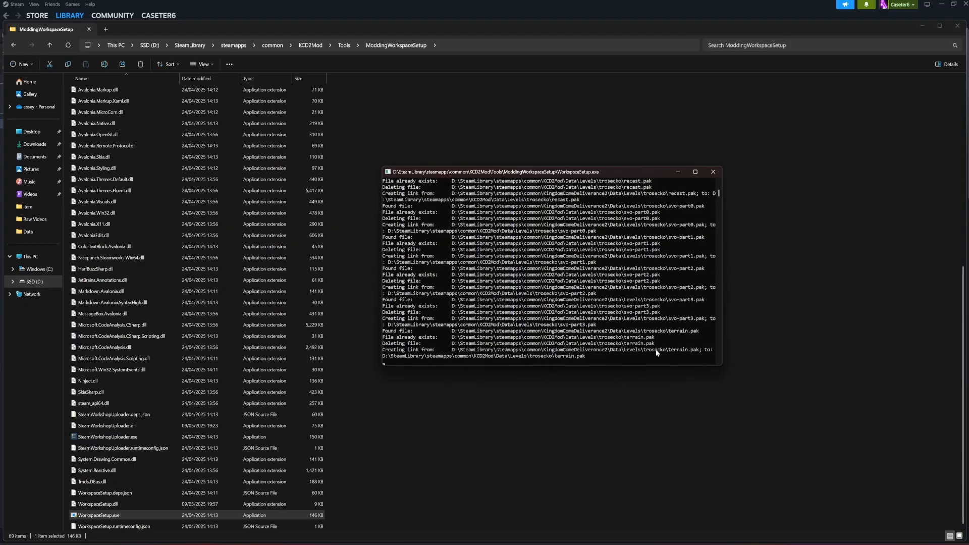
{"action": "left_click", "coordinate": [713, 172]}
Open the Data folder of KCD2Mod and maximize the window to check the symlinked pak files
{"action": "left_click", "coordinate": [445, 149]}
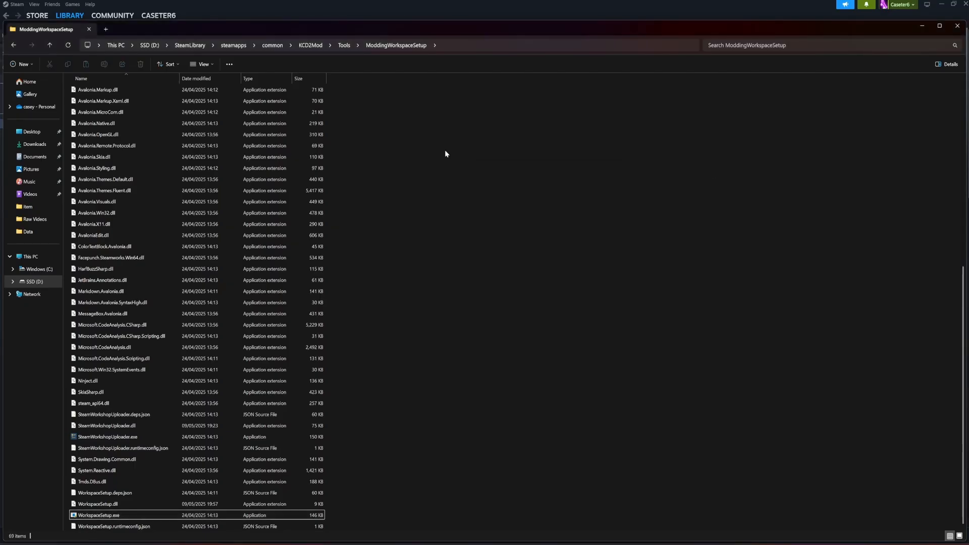
{"action": "left_click", "coordinate": [310, 45]}
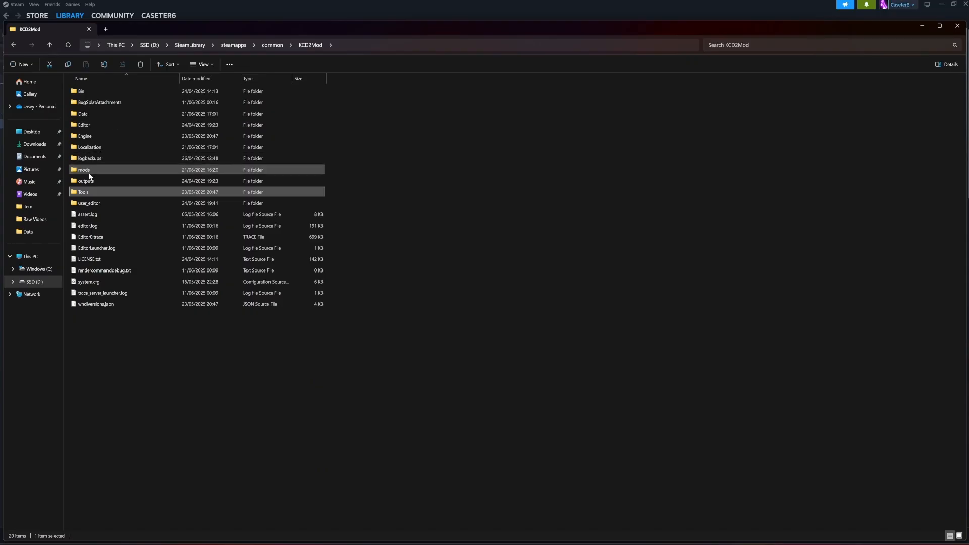
{"action": "double_click", "coordinate": [84, 113]}
{"action": "left_click", "coordinate": [157, 136]}
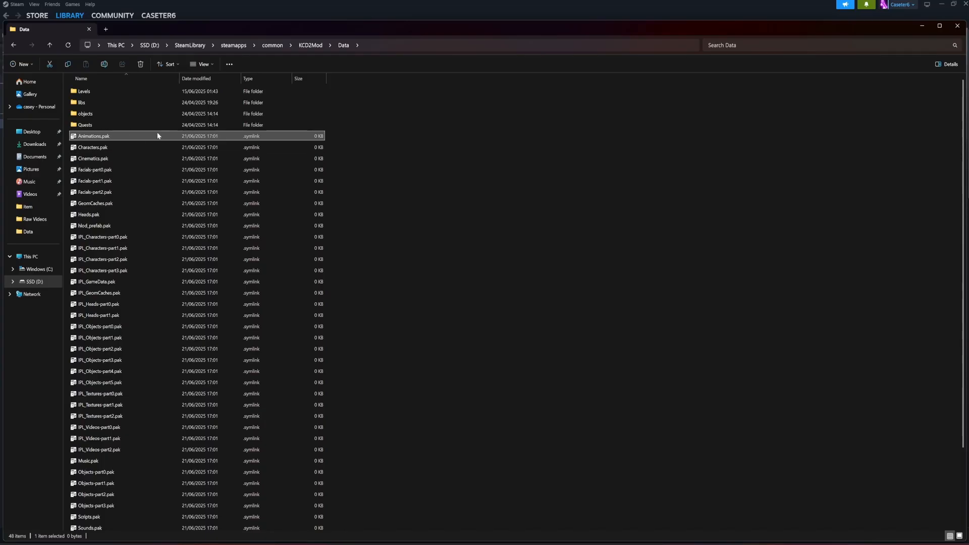
{"action": "left_click_drag", "start_coordinate": [309, 34], "coordinate": [311, 0]}
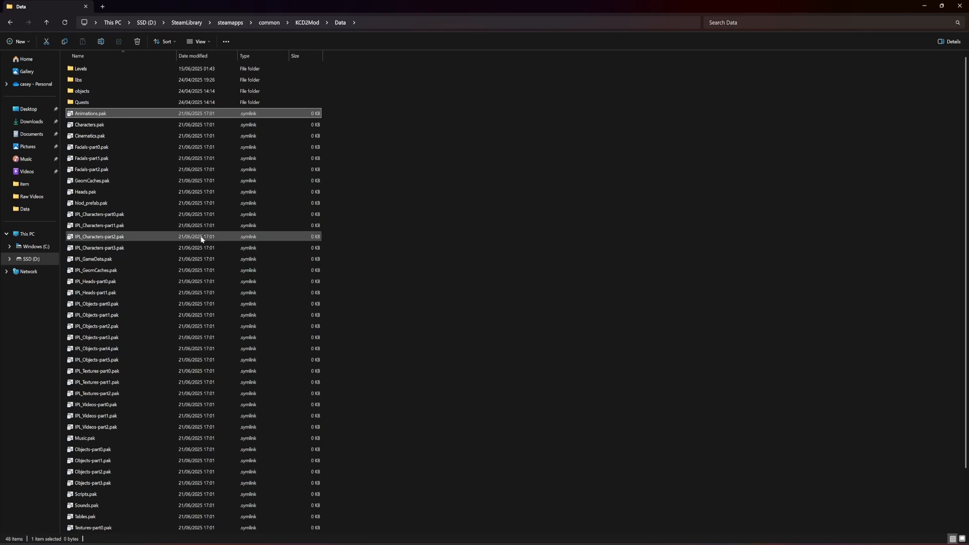
Open the Animations.pak archive from the Data folder to view its contents, then close the archive viewer
{"action": "double_click", "coordinate": [108, 117]}
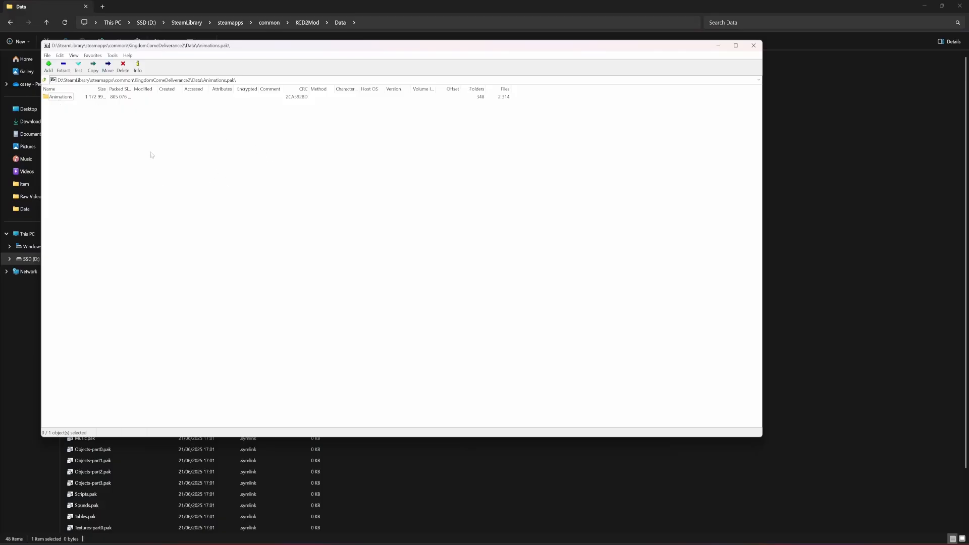
{"action": "left_click_drag", "start_coordinate": [93, 48], "coordinate": [233, 101]}
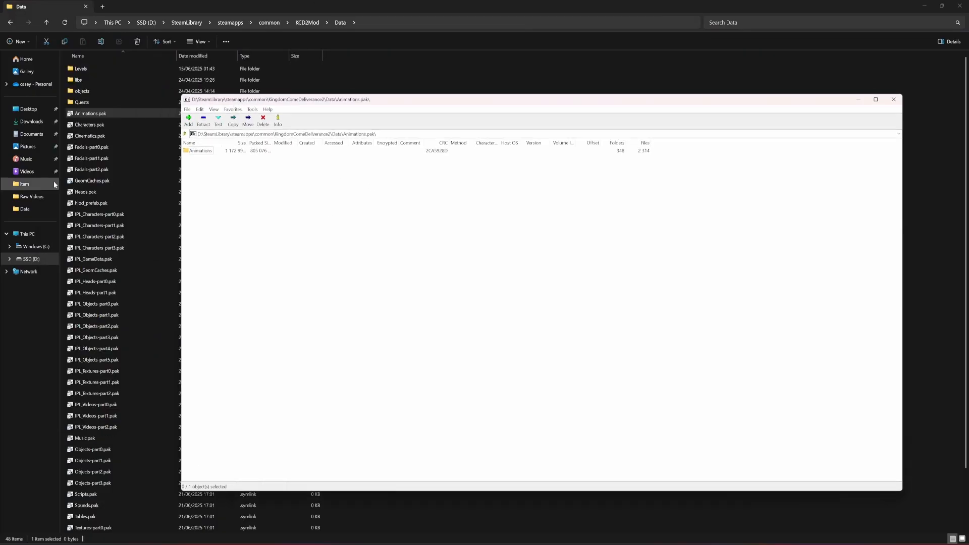
{"action": "left_click", "coordinate": [893, 98]}
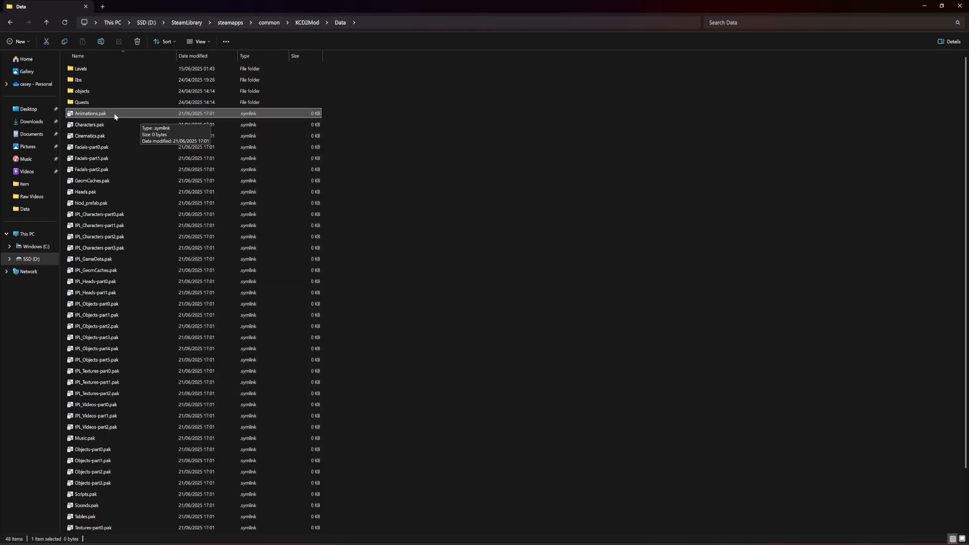
{"action": "double_click", "coordinate": [85, 114]}
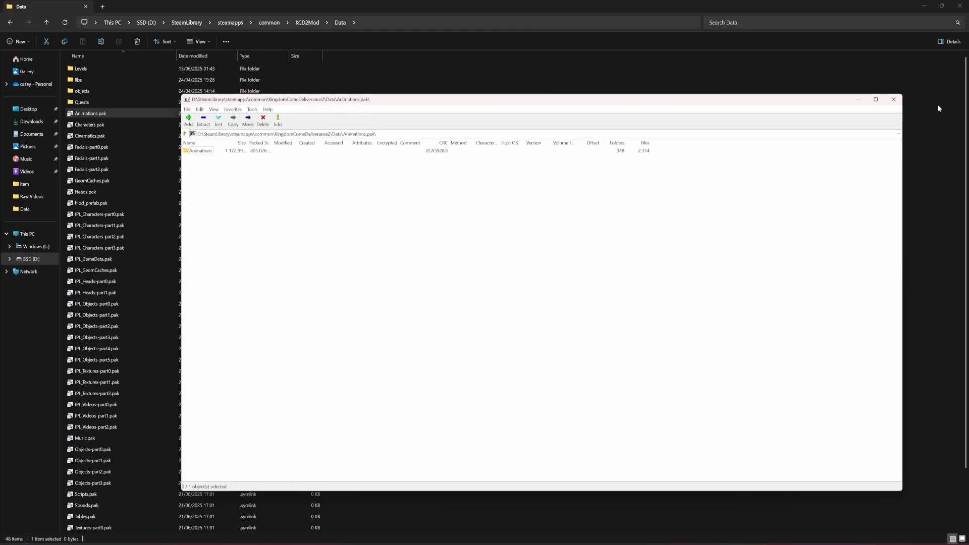
{"action": "left_click", "coordinate": [894, 101]}
Switch to the browser and view the 7-Zip and WinRAR download pages
{"action": "left_click", "coordinate": [434, 542]}
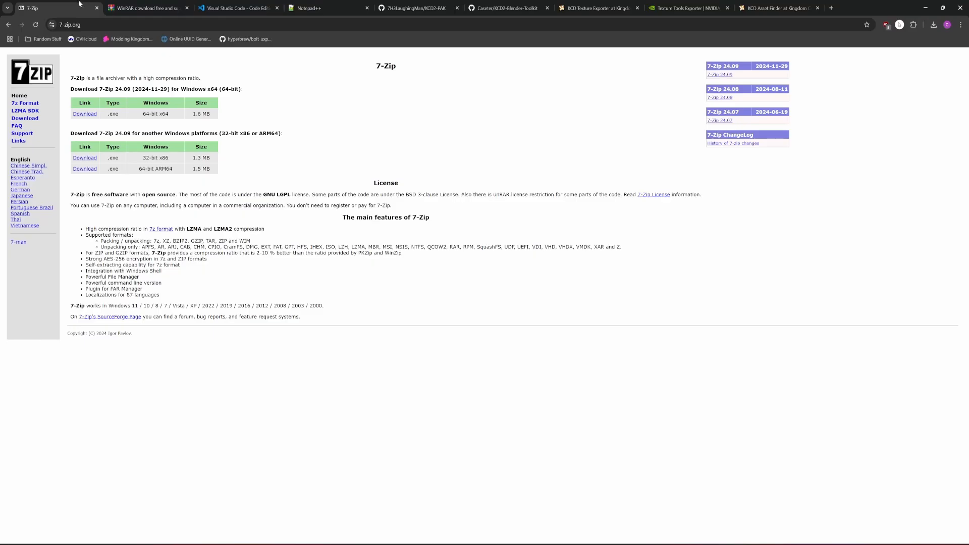
{"action": "left_click", "coordinate": [126, 8]}
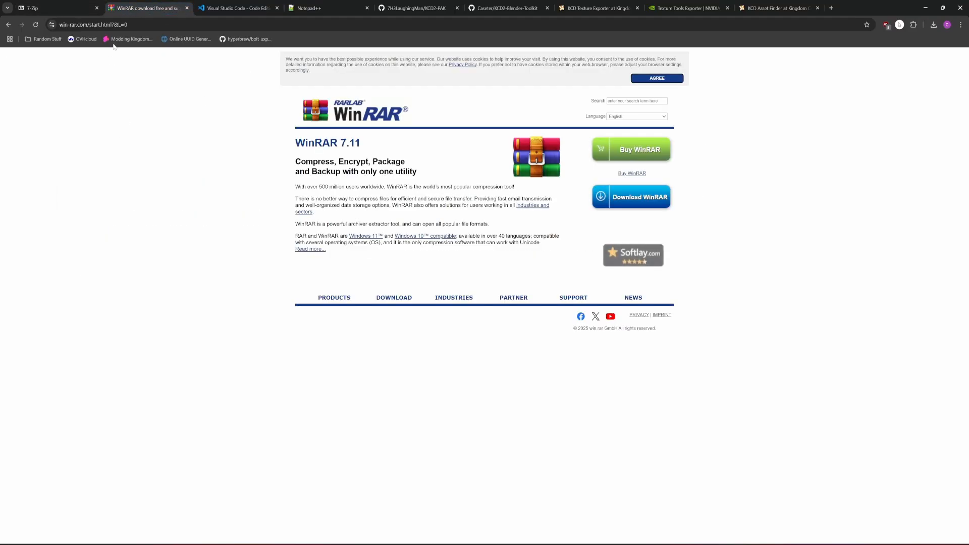
{"action": "left_click", "coordinate": [53, 7]}
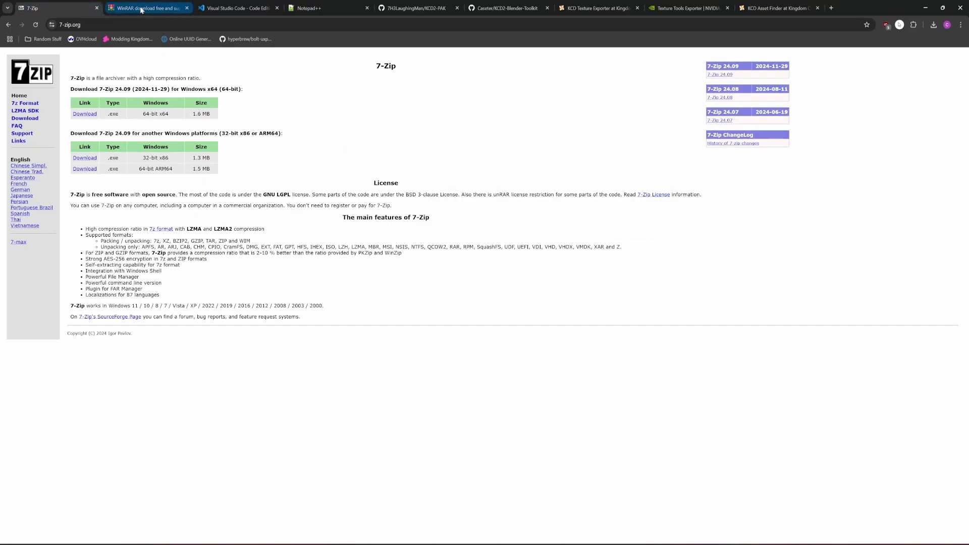
Look at the WinRAR page once more and return to the 7-Zip page
{"action": "mouse_move", "coordinate": [142, 10]}
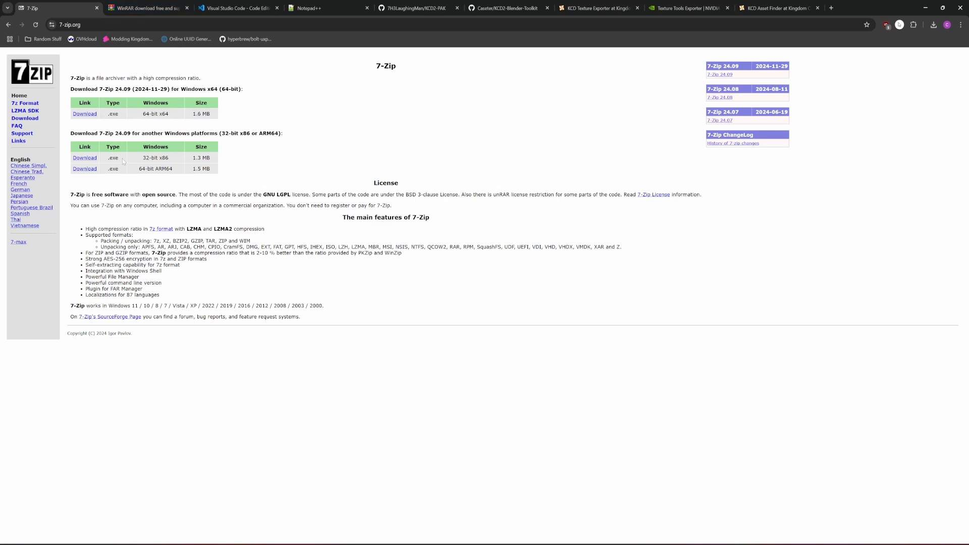
{"action": "left_click", "coordinate": [141, 8]}
{"action": "left_click", "coordinate": [78, 7]}
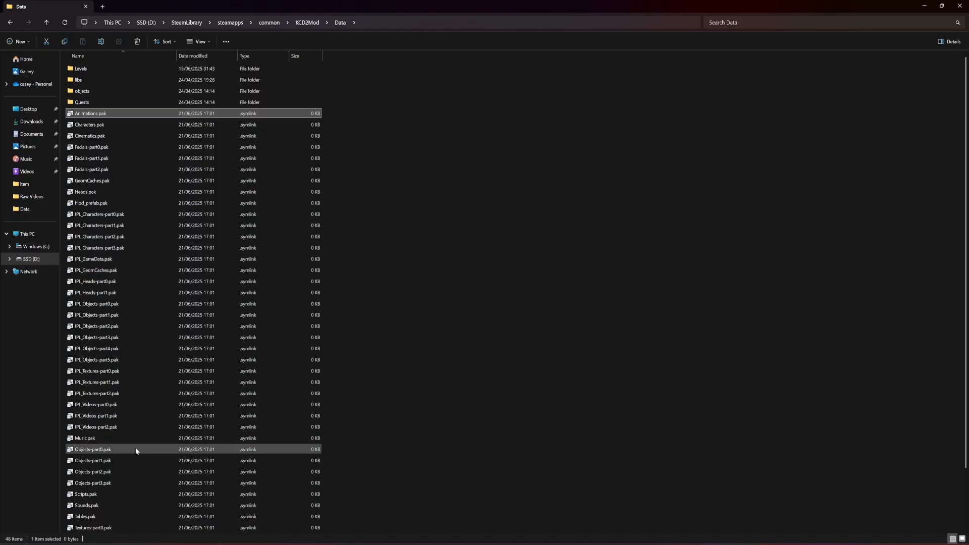
Open the Objects-part0.pak archive, browse its Objects folder down to the shingles textures, widen the name column, and close the archive viewer
{"action": "left_click", "coordinate": [103, 449]}
{"action": "double_click", "coordinate": [106, 451]}
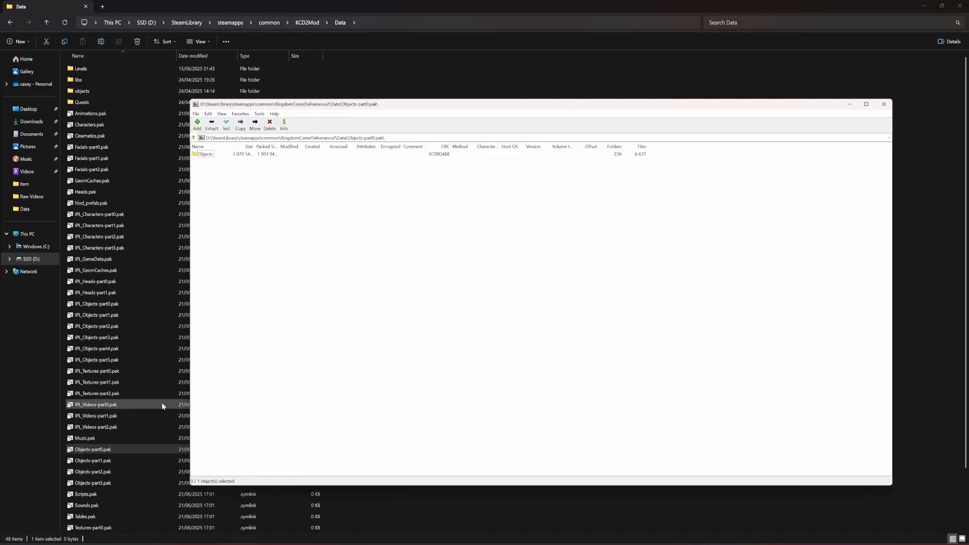
{"action": "double_click", "coordinate": [196, 151]}
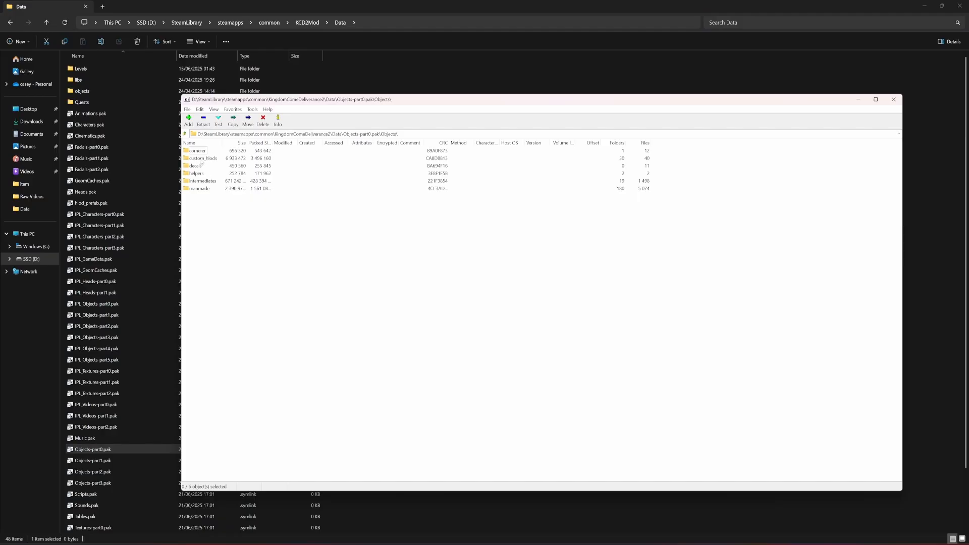
{"action": "double_click", "coordinate": [201, 151]}
{"action": "double_click", "coordinate": [202, 151]}
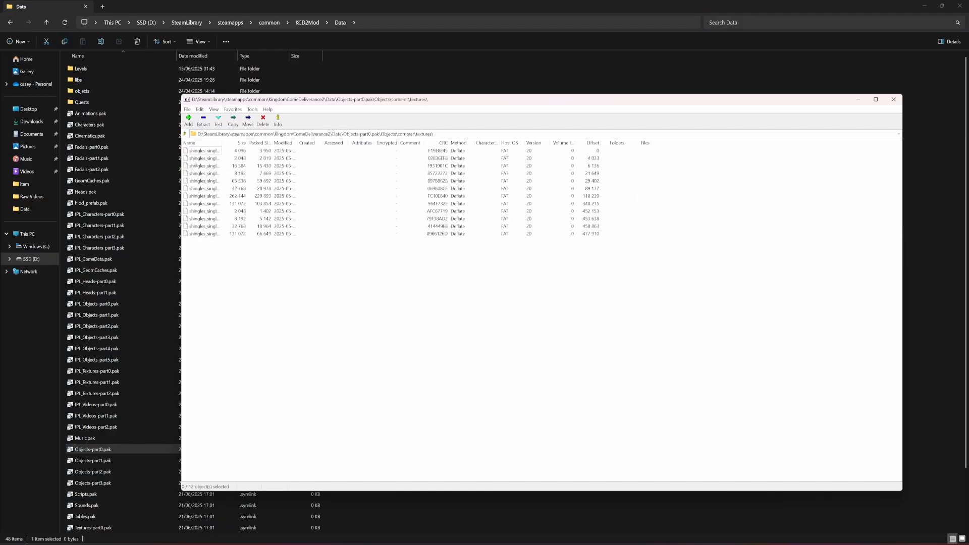
{"action": "double_click", "coordinate": [221, 143]}
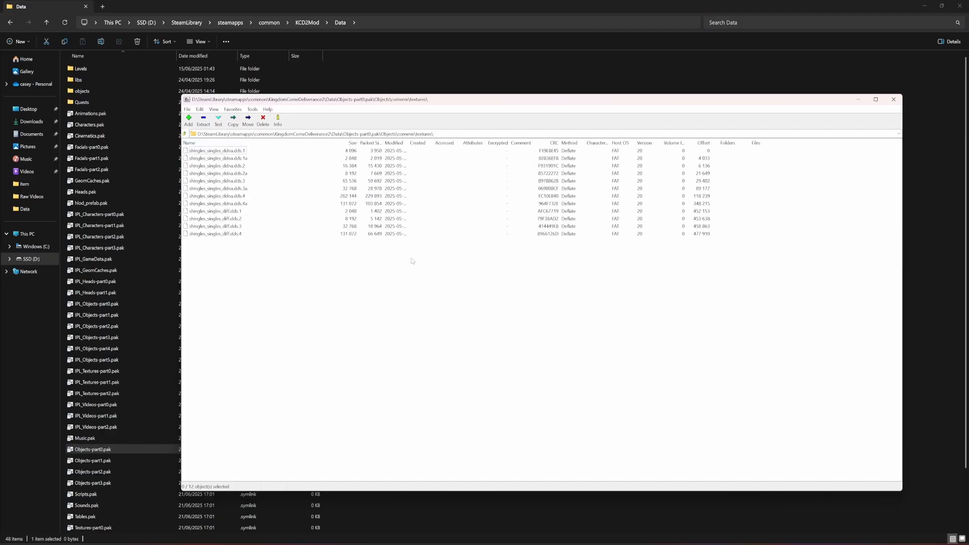
{"action": "left_click", "coordinate": [893, 100]}
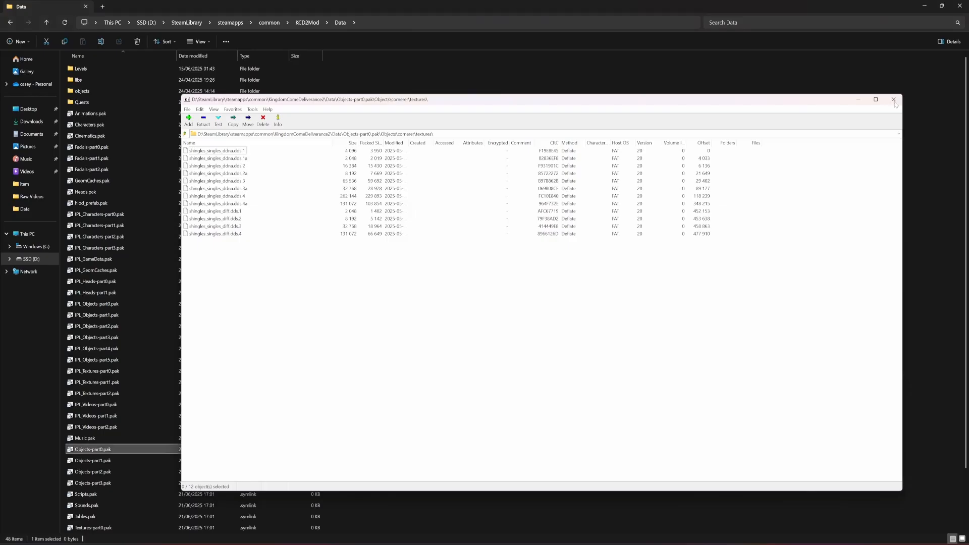
{"action": "left_click", "coordinate": [476, 273]}
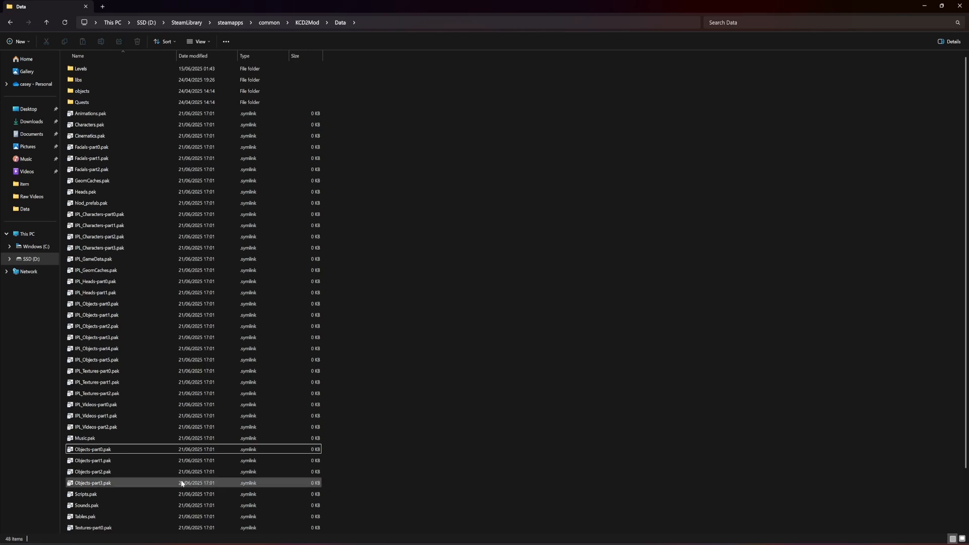
Switch to the browser to view the WinRAR, Visual Studio Code and Notepad++ pages, and look briefly at the KCD2-Blender-Toolkit project in Visual Studio Code
{"action": "mouse_move", "coordinate": [427, 544]}
{"action": "left_click", "coordinate": [427, 525]}
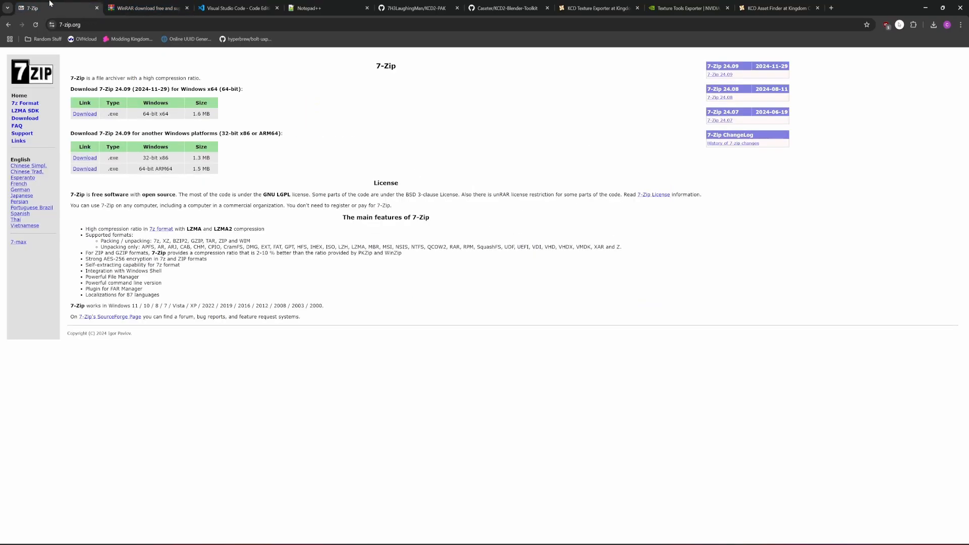
{"action": "left_click", "coordinate": [145, 8]}
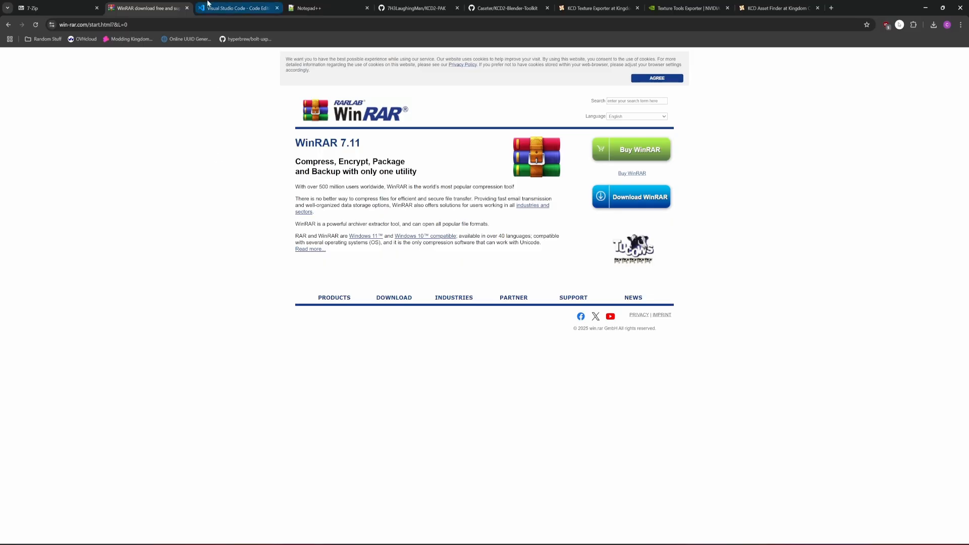
{"action": "left_click", "coordinate": [208, 8]}
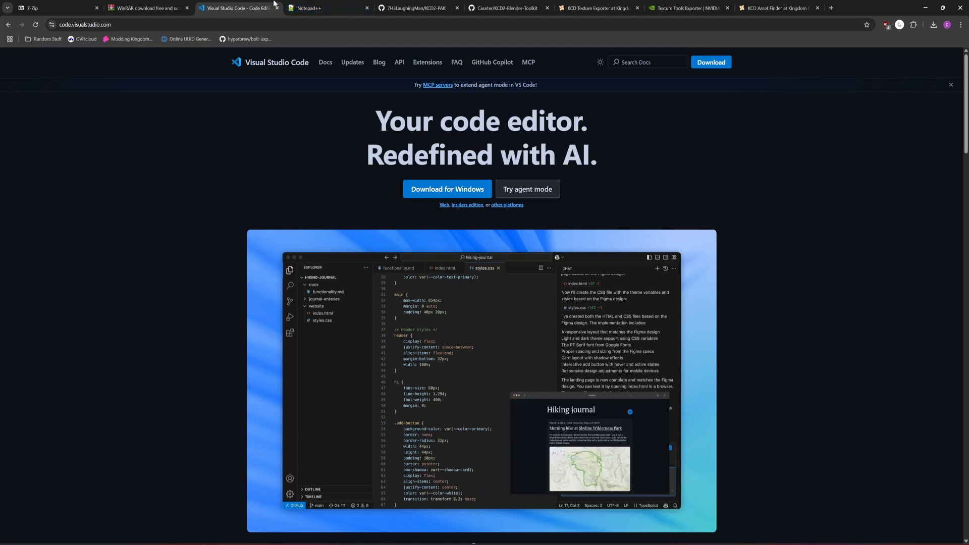
{"action": "left_click", "coordinate": [308, 8]}
{"action": "left_click", "coordinate": [237, 8]}
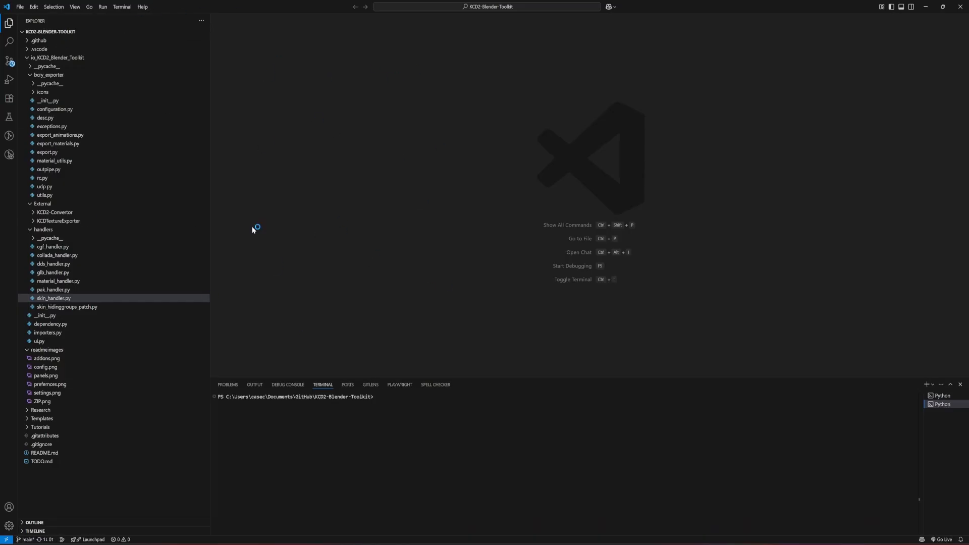
{"action": "left_click", "coordinate": [925, 6]}
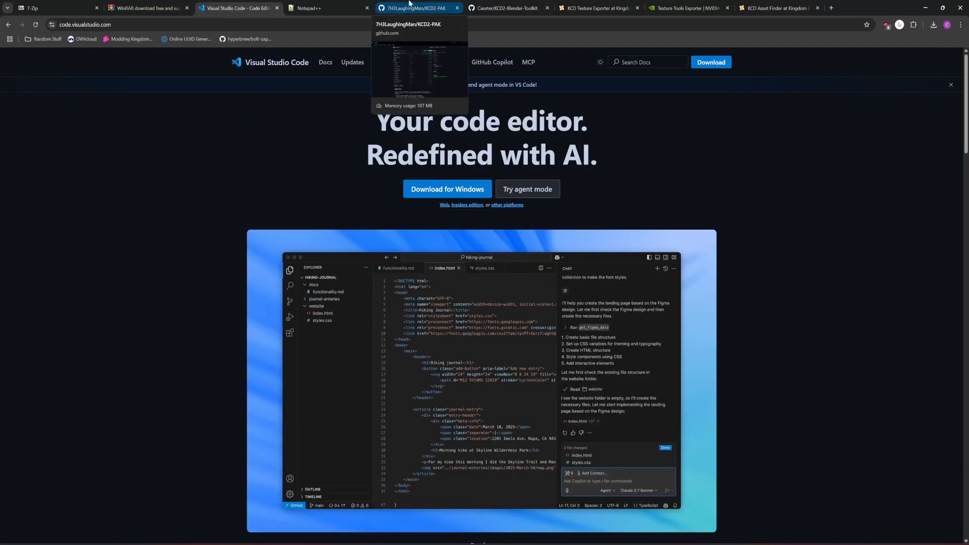
Open the releases of the KCD2-PAK GitHub repository and download KCD2-PAK-win-Setup.exe from version 2.1.0
{"action": "left_click", "coordinate": [411, 8]}
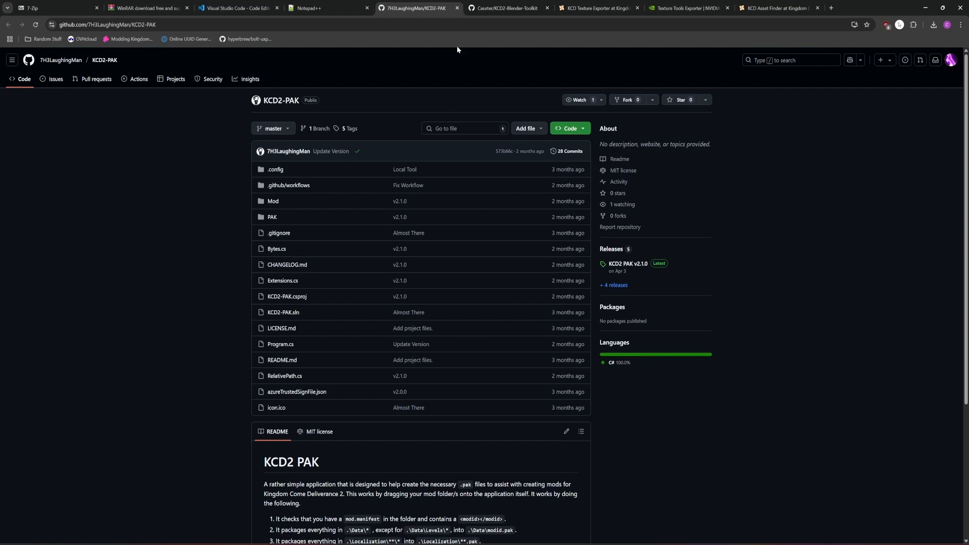
{"action": "scroll", "coordinate": [749, 216], "scroll_direction": "down", "scroll_amount": 1}
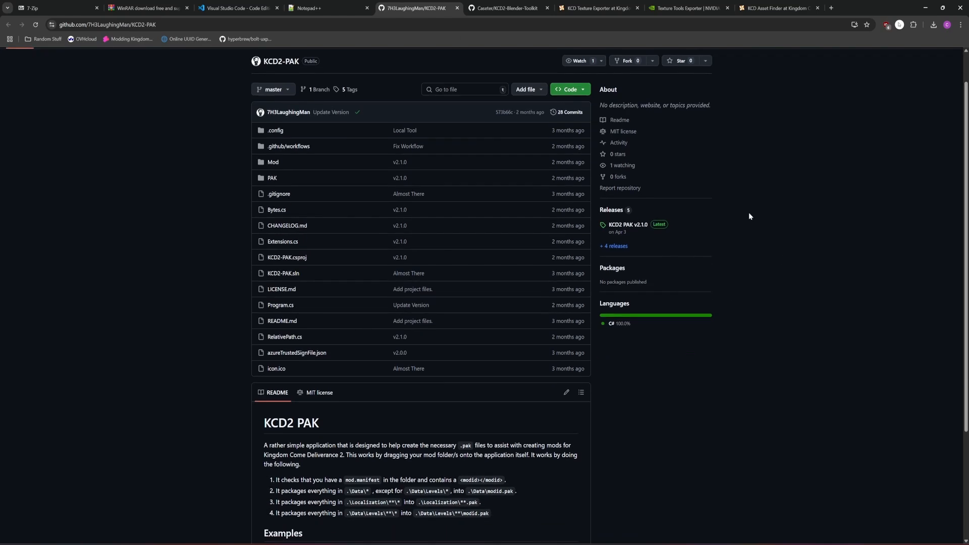
{"action": "scroll", "coordinate": [656, 253], "scroll_direction": "up", "scroll_amount": 1}
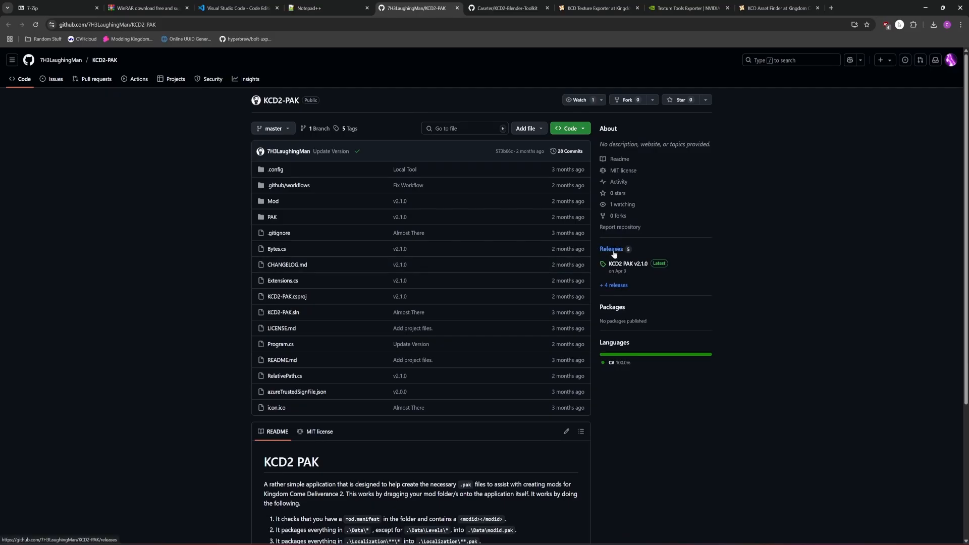
{"action": "left_click", "coordinate": [611, 250]}
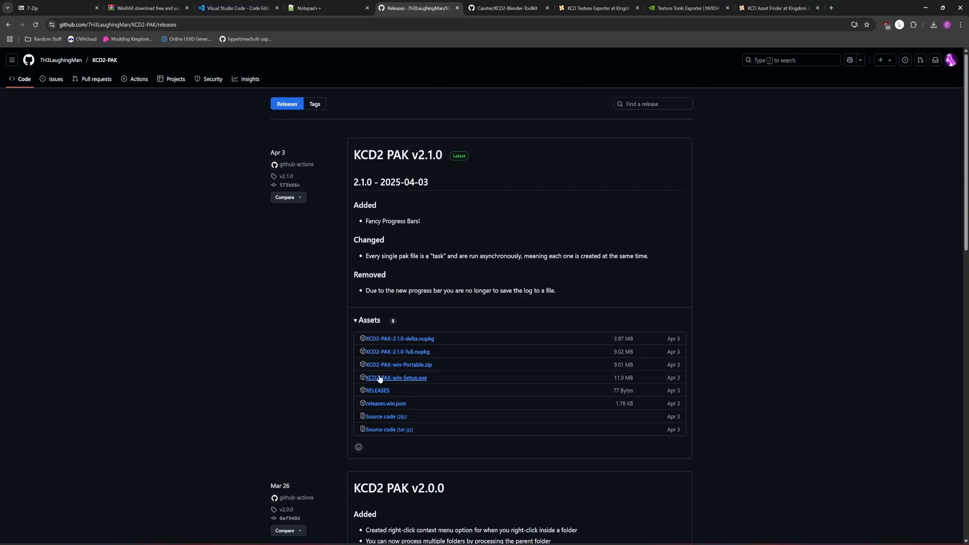
{"action": "left_click", "coordinate": [406, 378]}
Switch to File Explorer, check the mods folder of KCD2Mod, and open the mods folder of KingdomComeDeliverance2
{"action": "left_click", "coordinate": [435, 534]}
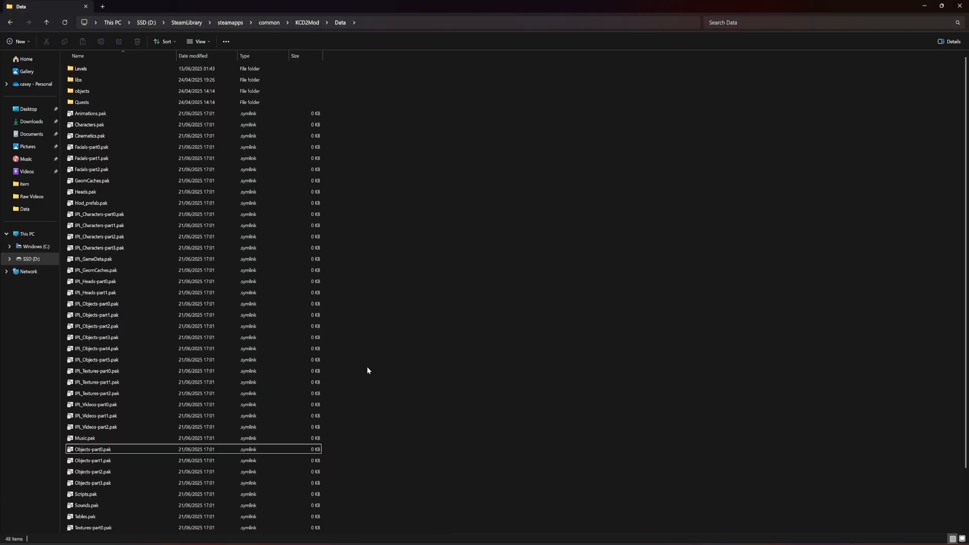
{"action": "left_click", "coordinate": [306, 22]}
{"action": "double_click", "coordinate": [94, 146]}
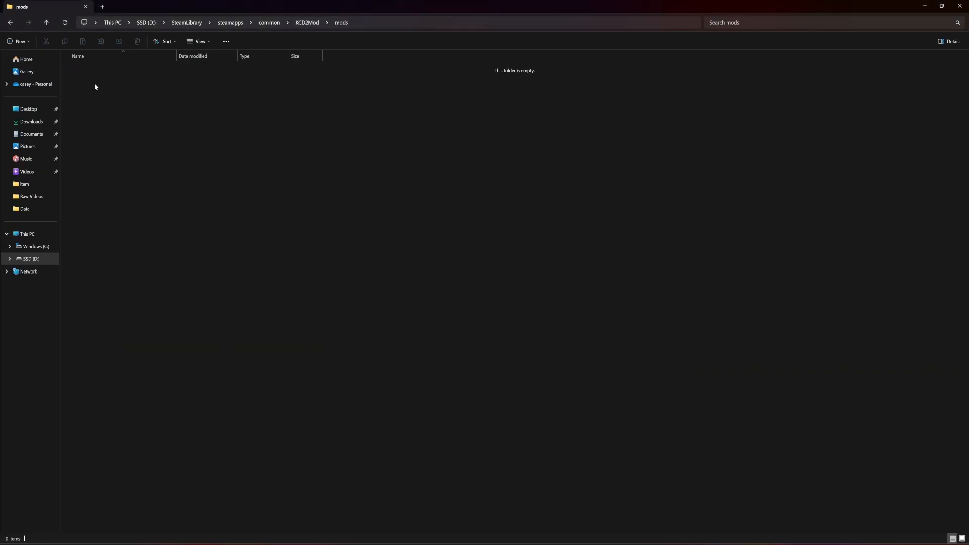
{"action": "left_click", "coordinate": [273, 23]}
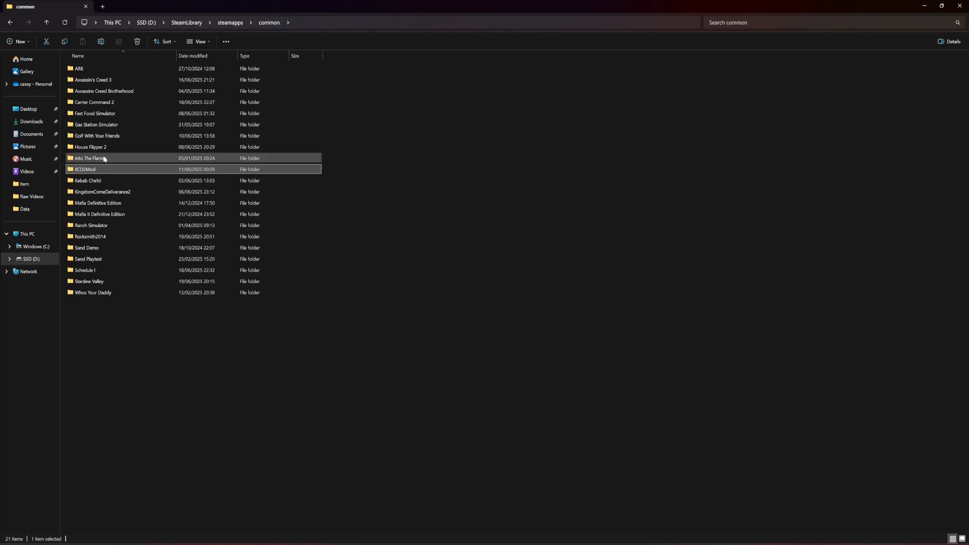
{"action": "double_click", "coordinate": [116, 192]}
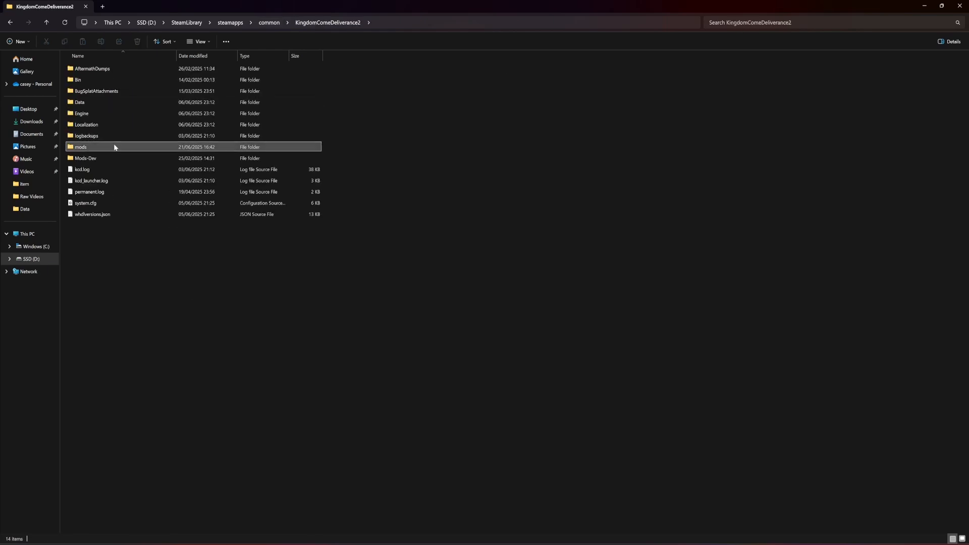
{"action": "double_click", "coordinate": [114, 146]}
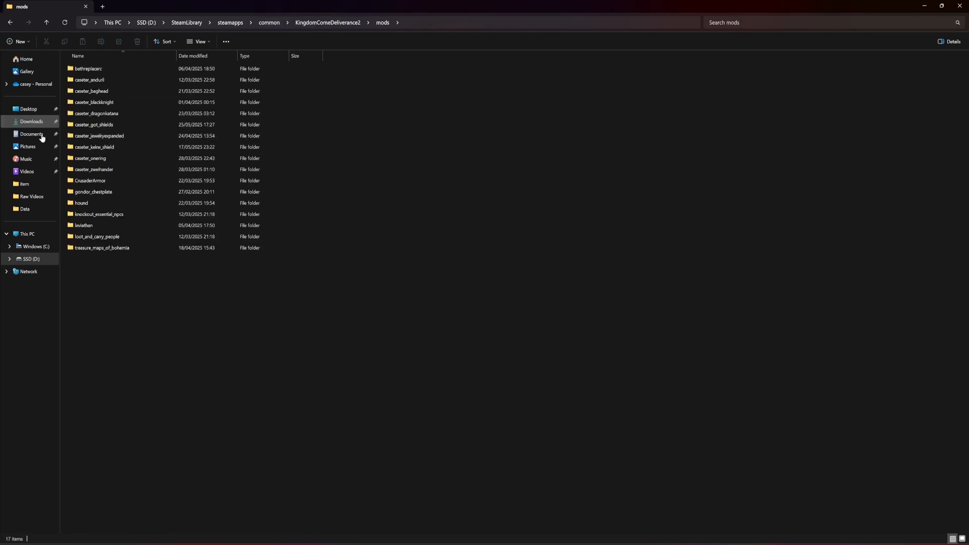
Look at the PAK Mods option for the caseter_blackknight mod folder and view the folder's contents
{"action": "right_click", "coordinate": [100, 103]}
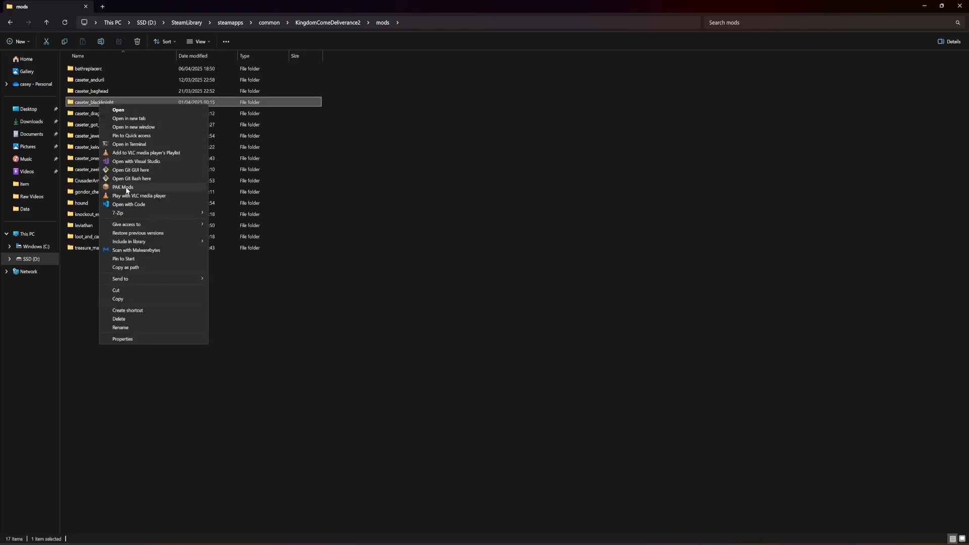
{"action": "left_click", "coordinate": [447, 200]}
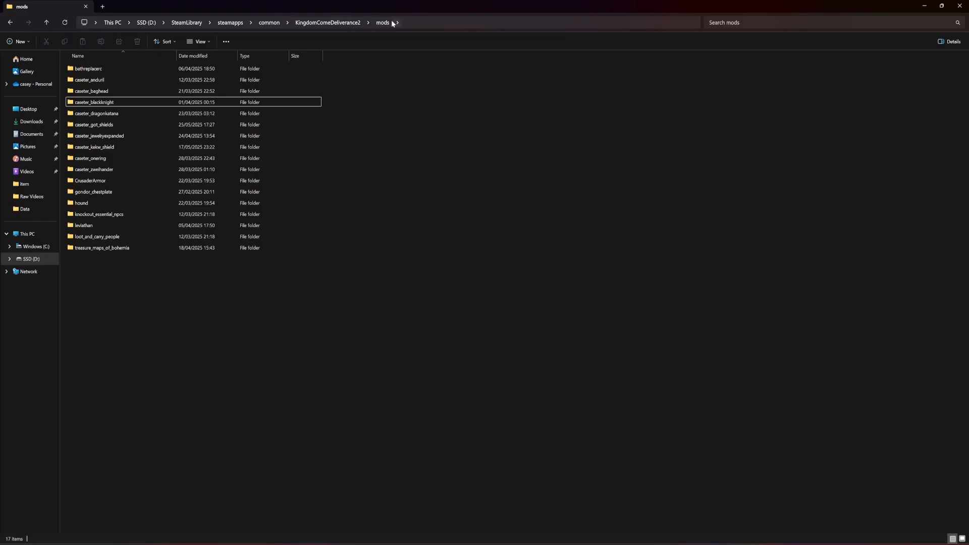
{"action": "double_click", "coordinate": [108, 103]}
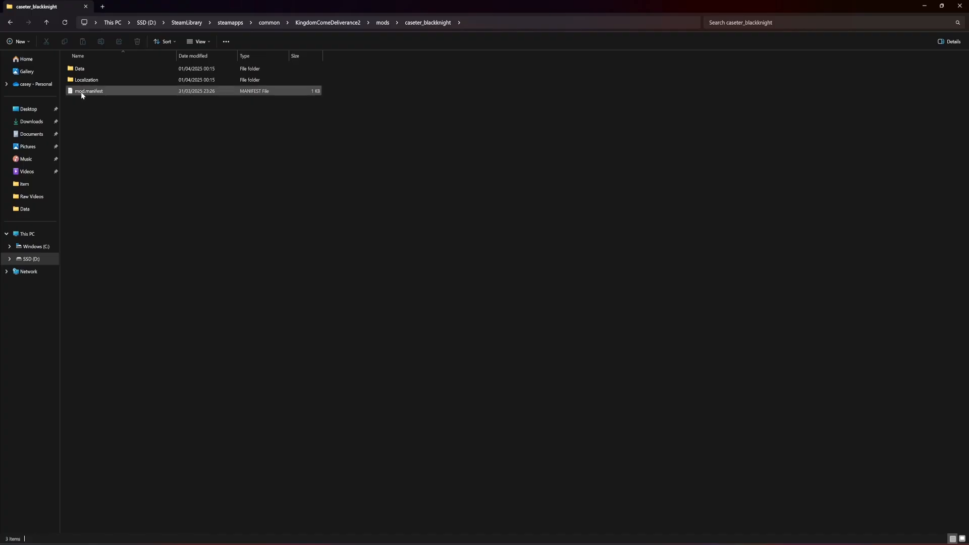
{"action": "left_click", "coordinate": [382, 24]}
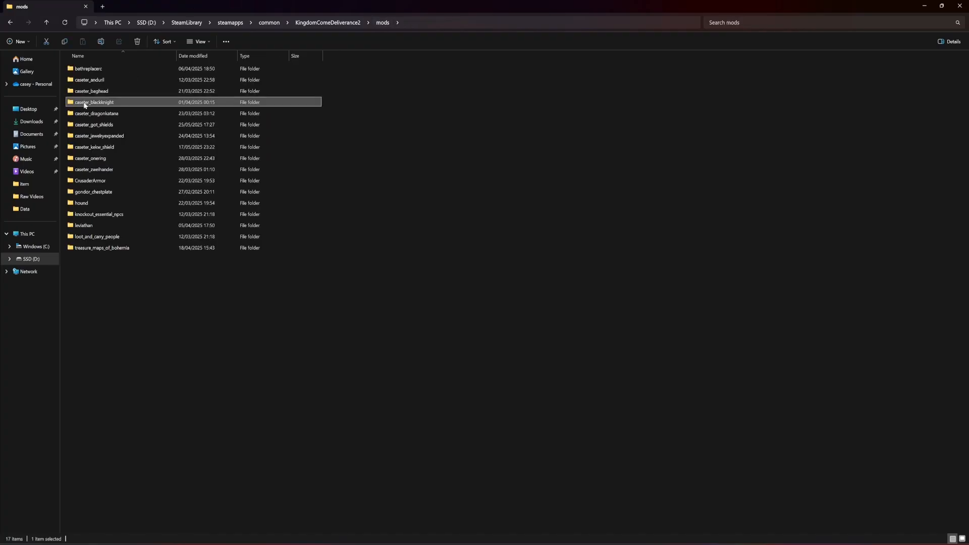
{"action": "key", "text": "shift+F10"}
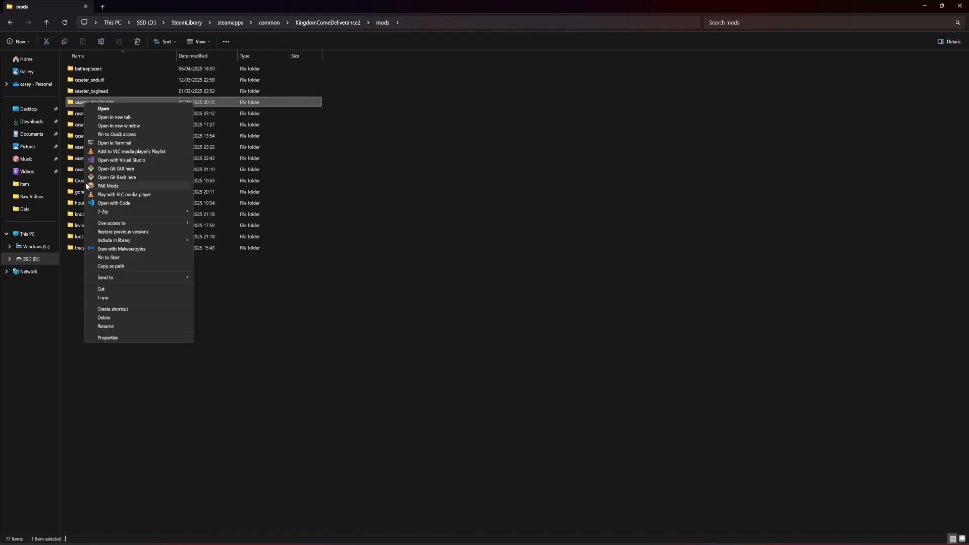
{"action": "left_click", "coordinate": [521, 132]}
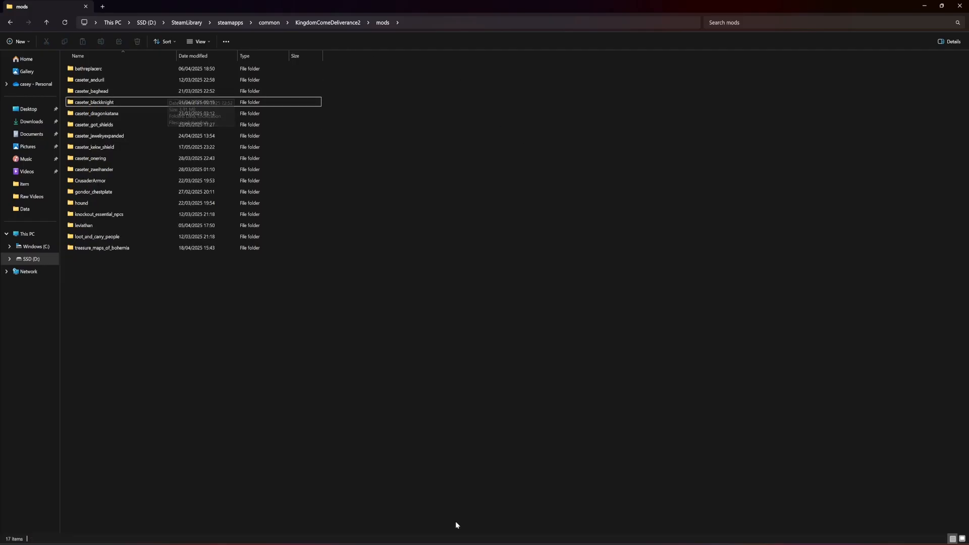
Switch to the browser and read the KCD2-Blender-Toolkit README on GitHub, from the installation instructions to the BCry Exporter configuration
{"action": "left_click", "coordinate": [460, 540]}
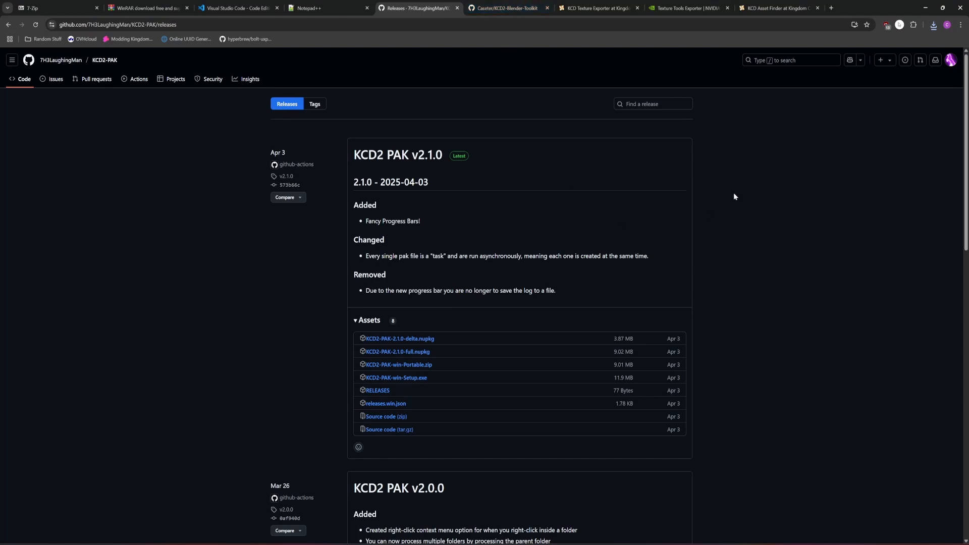
{"action": "left_click", "coordinate": [486, 4]}
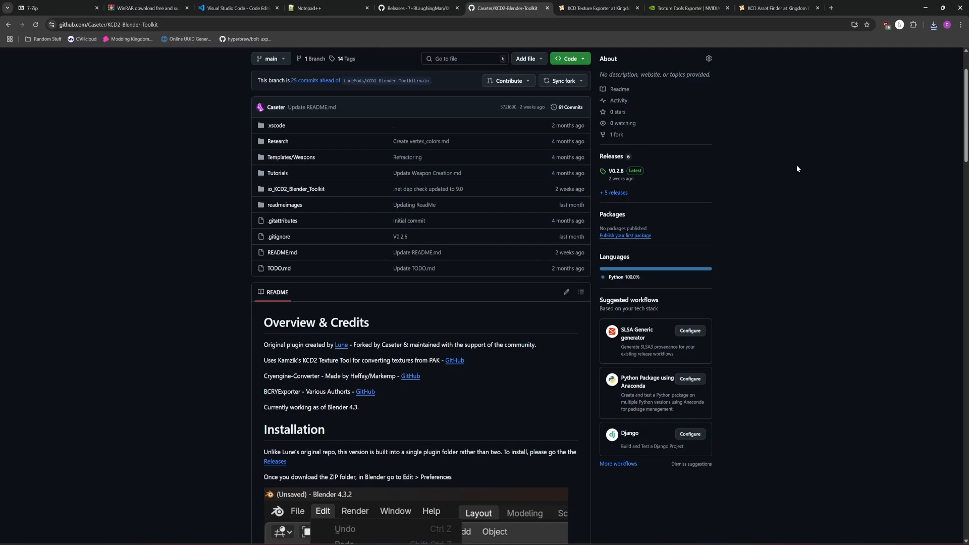
{"action": "scroll", "coordinate": [796, 165], "scroll_direction": "up", "scroll_amount": 2}
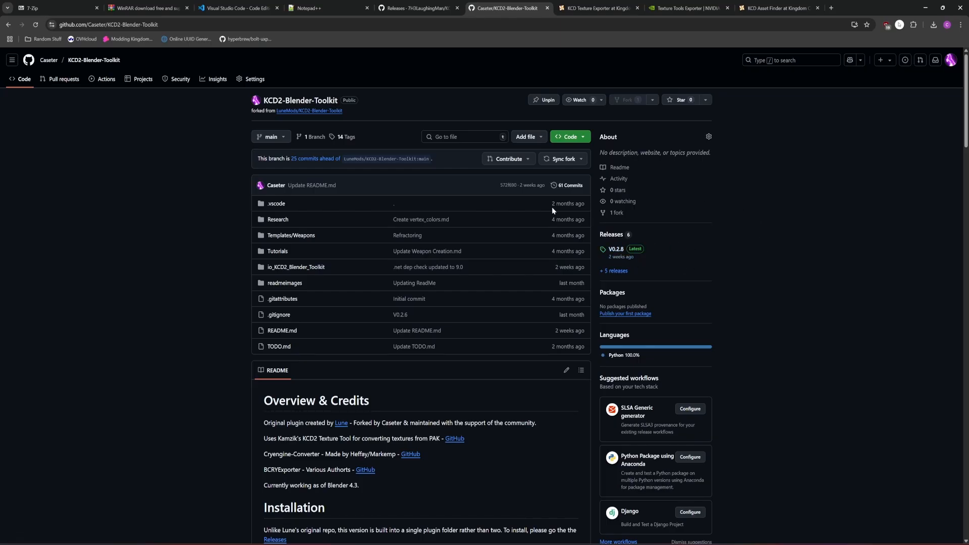
{"action": "scroll", "coordinate": [233, 278], "scroll_direction": "down", "scroll_amount": 9}
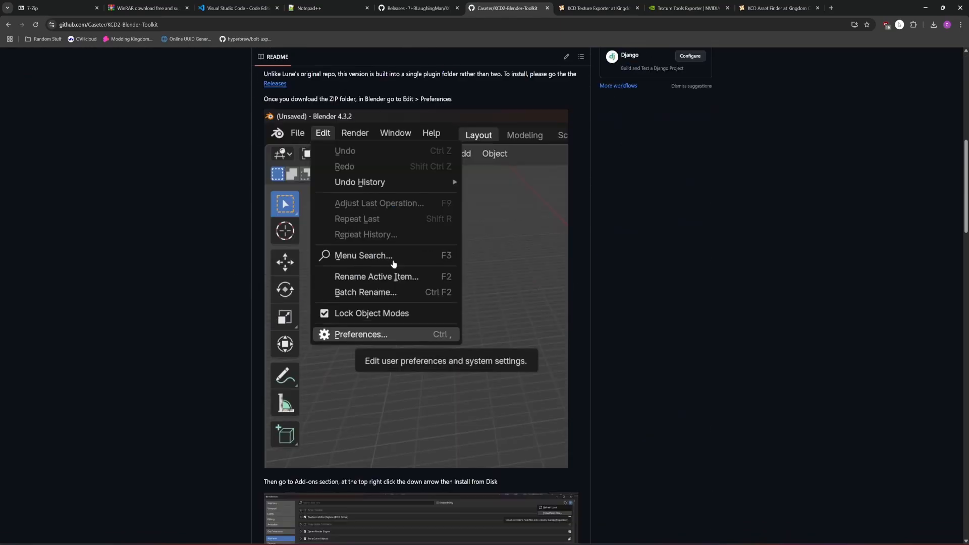
{"action": "scroll", "coordinate": [414, 186], "scroll_direction": "up", "scroll_amount": 4}
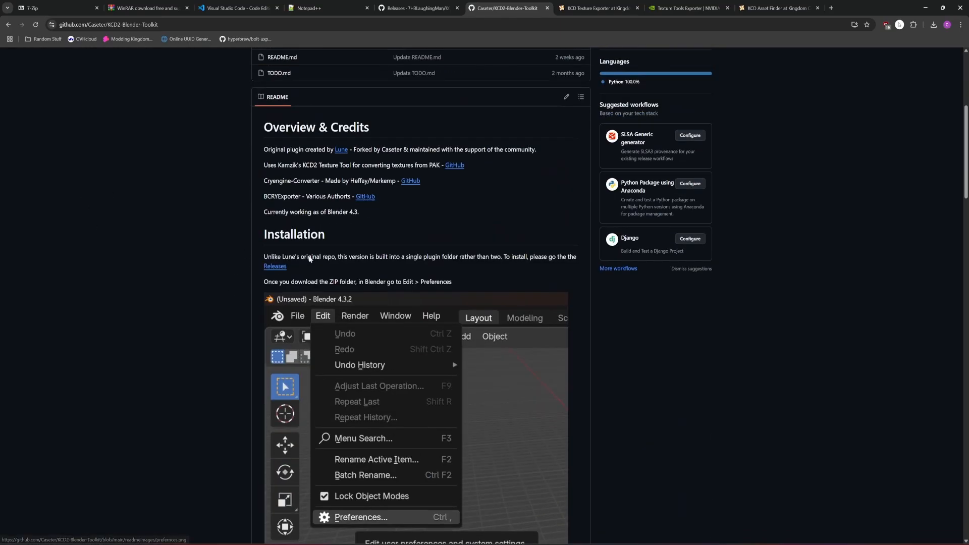
{"action": "scroll", "coordinate": [402, 249], "scroll_direction": "down", "scroll_amount": 9}
{"action": "scroll", "coordinate": [389, 297], "scroll_direction": "down", "scroll_amount": 9}
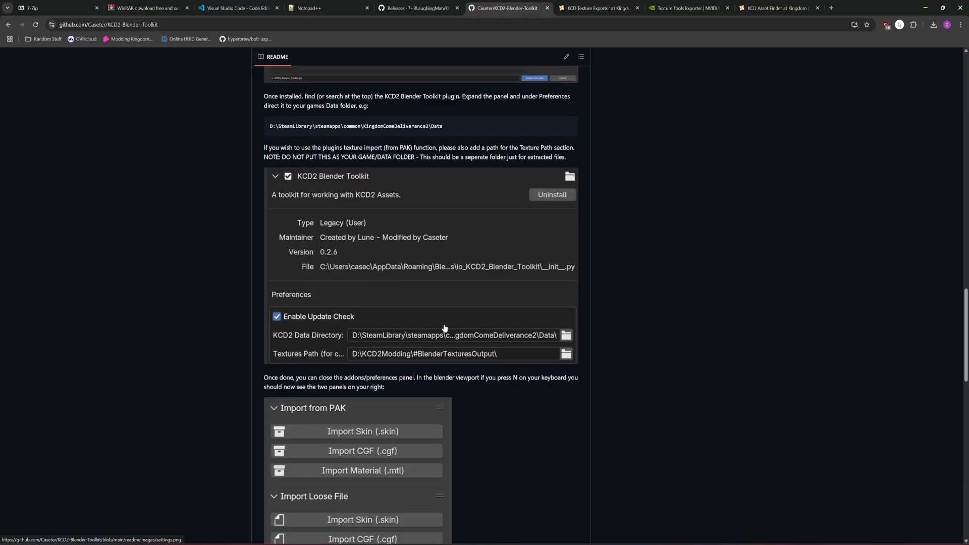
{"action": "scroll", "coordinate": [467, 354], "scroll_direction": "down", "scroll_amount": 5}
{"action": "scroll", "coordinate": [467, 354], "scroll_direction": "down", "scroll_amount": 8}
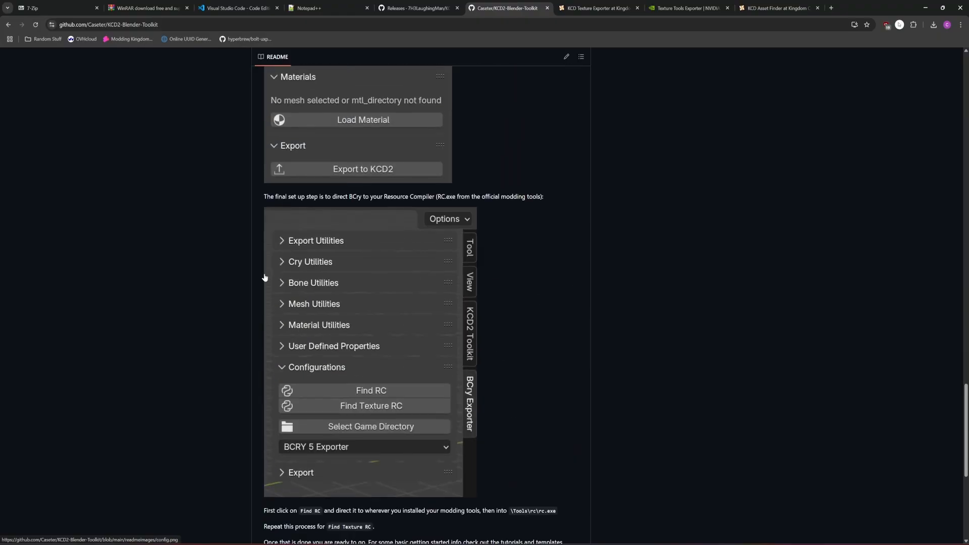
Open the V0.2.8 release of KCD2-Blender-Toolkit, download io_KCD2_Blender_Toolkit.zip, and check the download
{"action": "scroll", "coordinate": [354, 346], "scroll_direction": "up", "scroll_amount": 20}
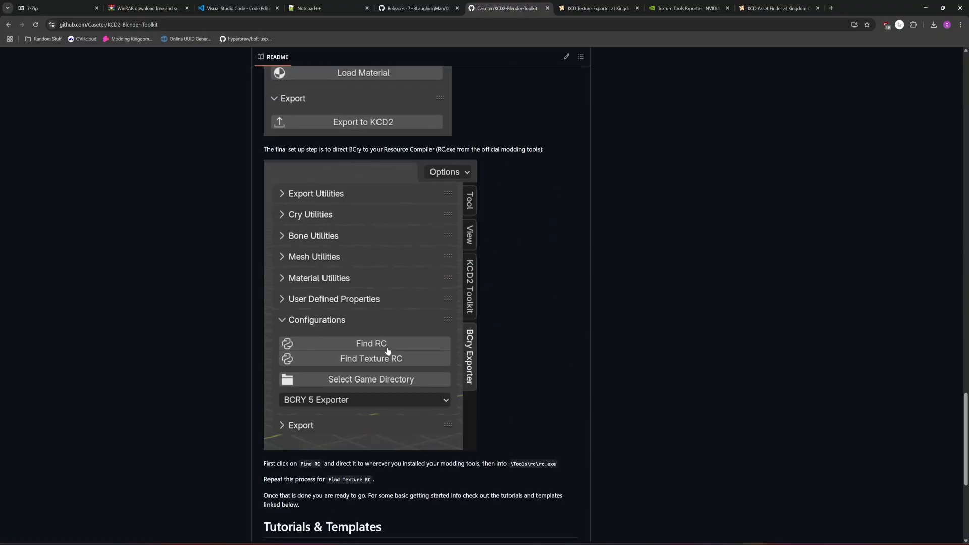
{"action": "scroll", "coordinate": [812, 442], "scroll_direction": "up", "scroll_amount": 9}
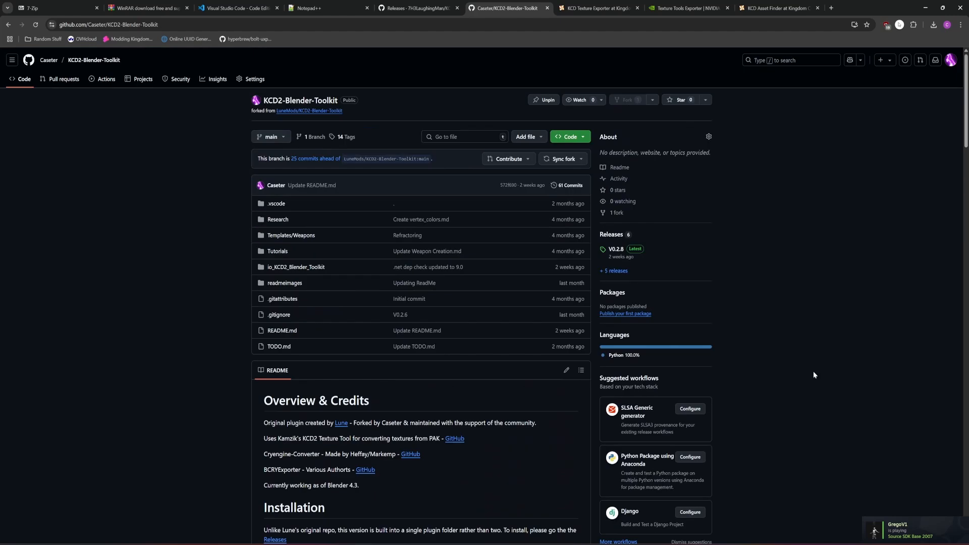
{"action": "left_click", "coordinate": [616, 249]}
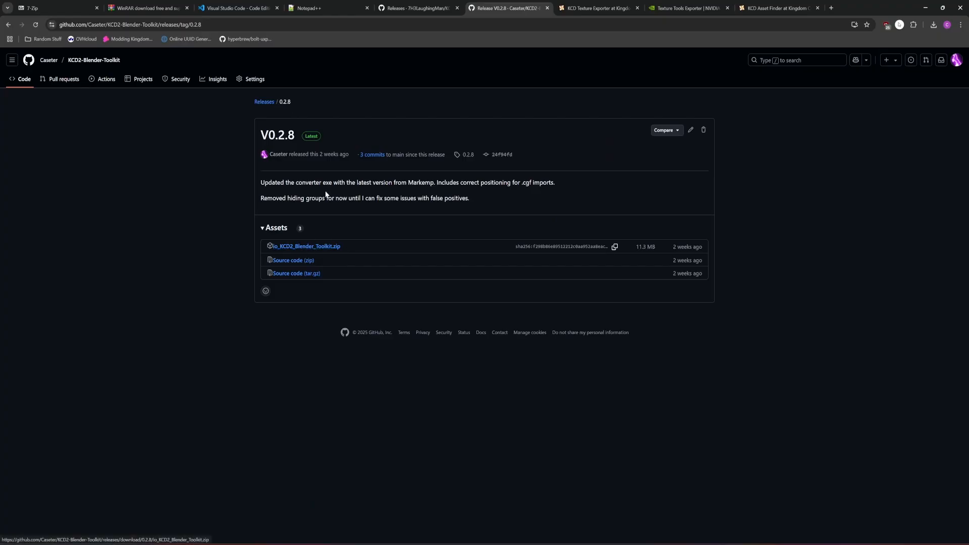
{"action": "left_click", "coordinate": [324, 249]}
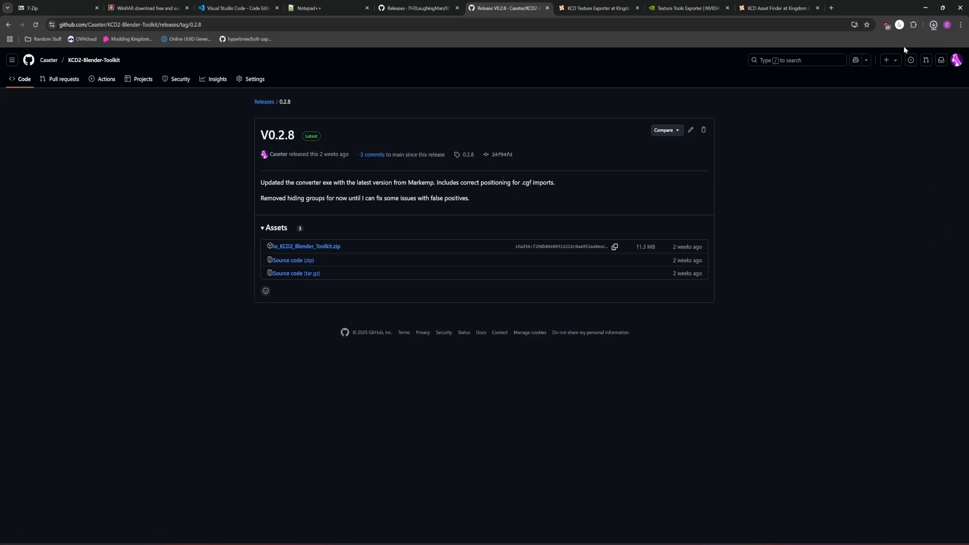
{"action": "left_click", "coordinate": [937, 29]}
{"action": "left_click", "coordinate": [751, 5]}
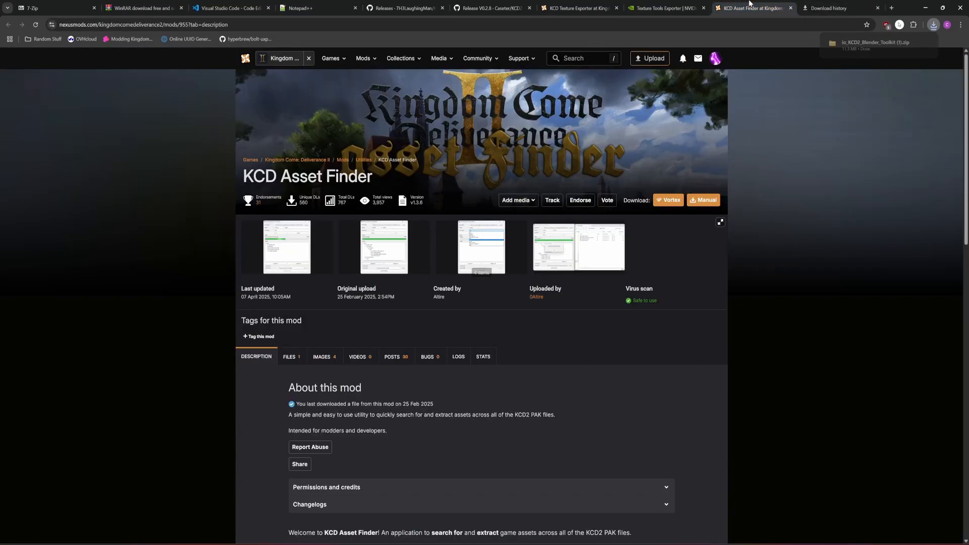
{"action": "left_click", "coordinate": [586, 7]}
{"action": "left_click", "coordinate": [492, 7]}
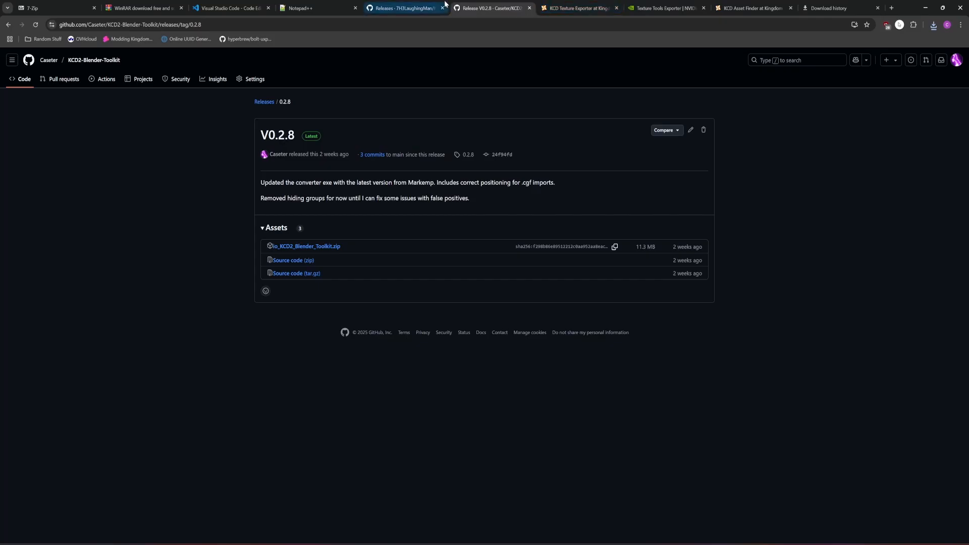
Switch to Blender, dismiss the splash screen, and open the add-ons list in the preferences
{"action": "left_click", "coordinate": [548, 536]}
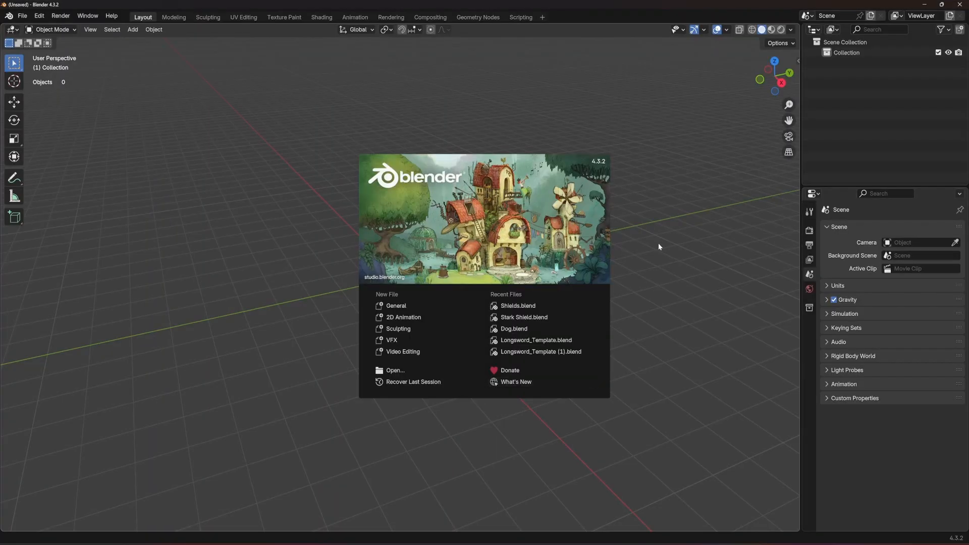
{"action": "left_click", "coordinate": [697, 240]}
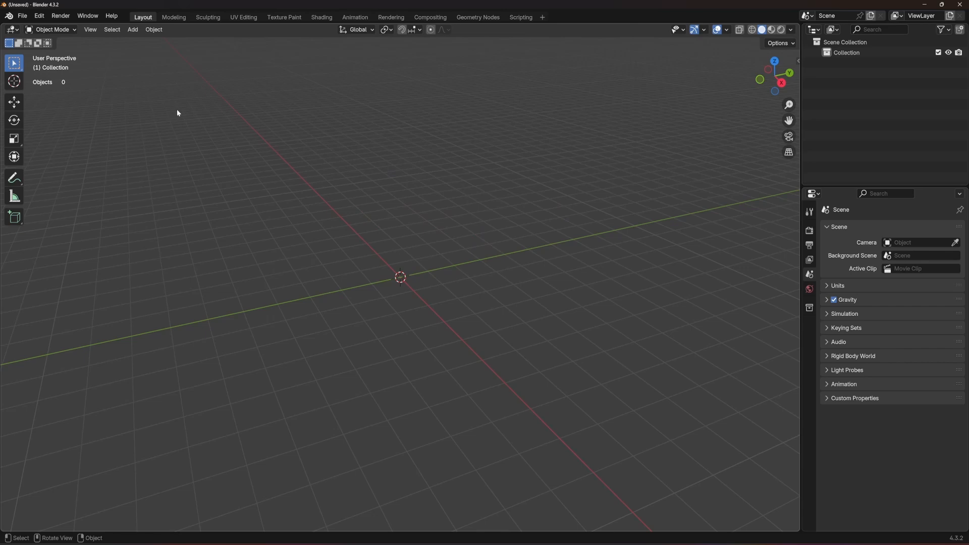
{"action": "left_click", "coordinate": [40, 18]}
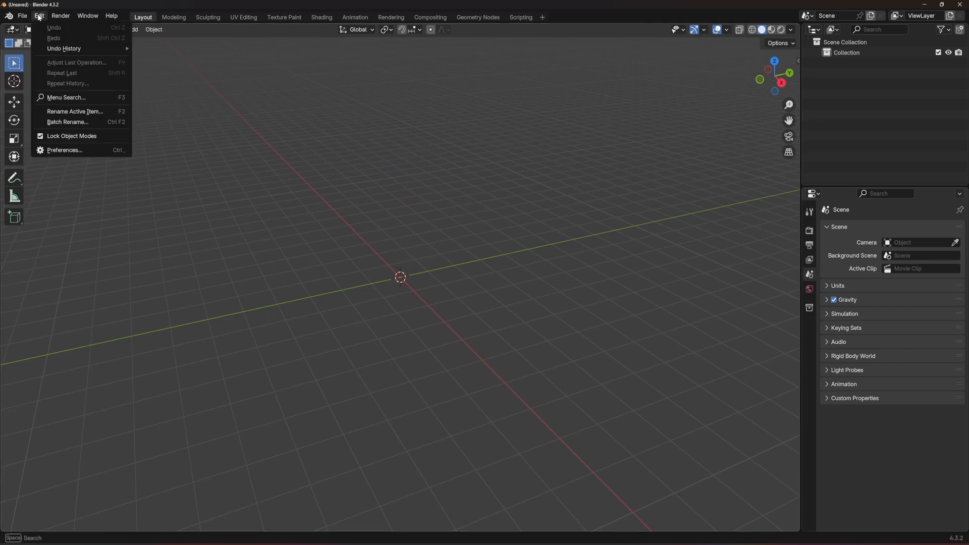
{"action": "left_click", "coordinate": [50, 150]}
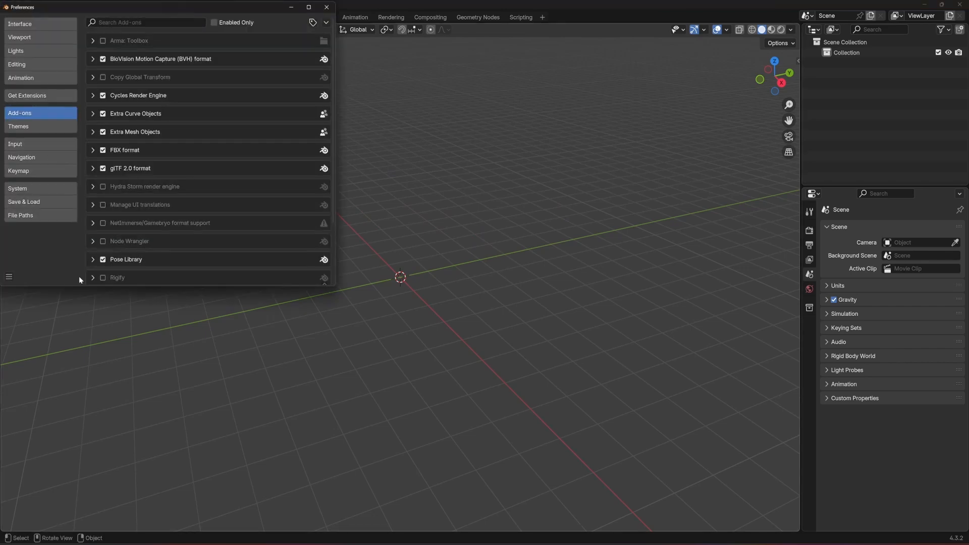
{"action": "scroll", "coordinate": [156, 211], "scroll_direction": "down", "scroll_amount": 5}
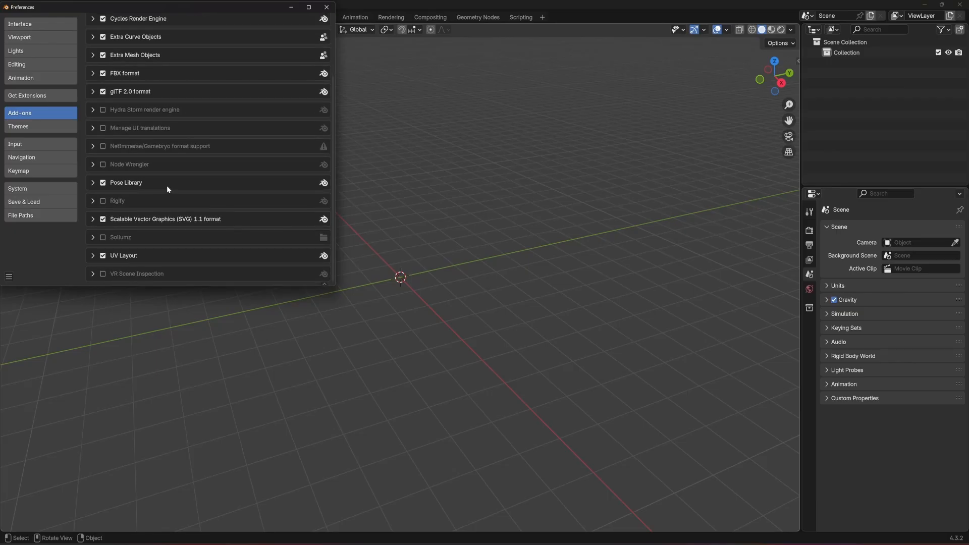
{"action": "scroll", "coordinate": [255, 189], "scroll_direction": "up", "scroll_amount": 5}
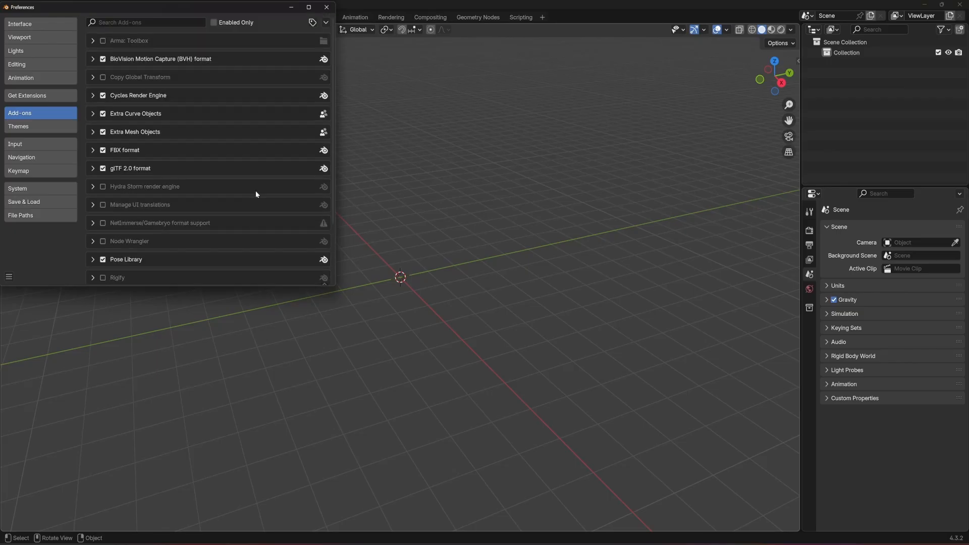
Install the newest toolkit archive, io_KCD2_Blender_Toolkit (1).zip, from the Downloads folder as an add-on and expand its details
{"action": "left_click", "coordinate": [326, 22]}
{"action": "left_click", "coordinate": [326, 22]}
{"action": "left_click", "coordinate": [326, 23]}
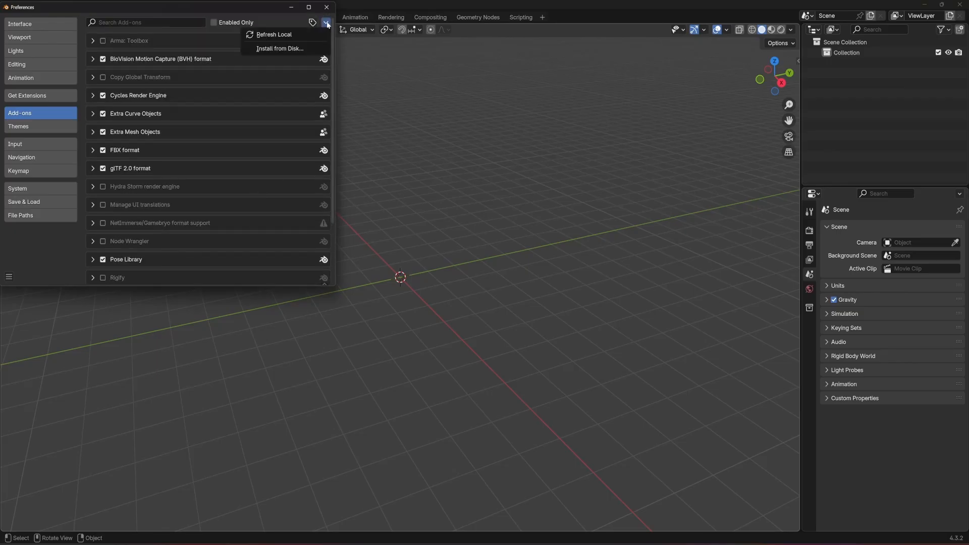
{"action": "left_click", "coordinate": [282, 48]}
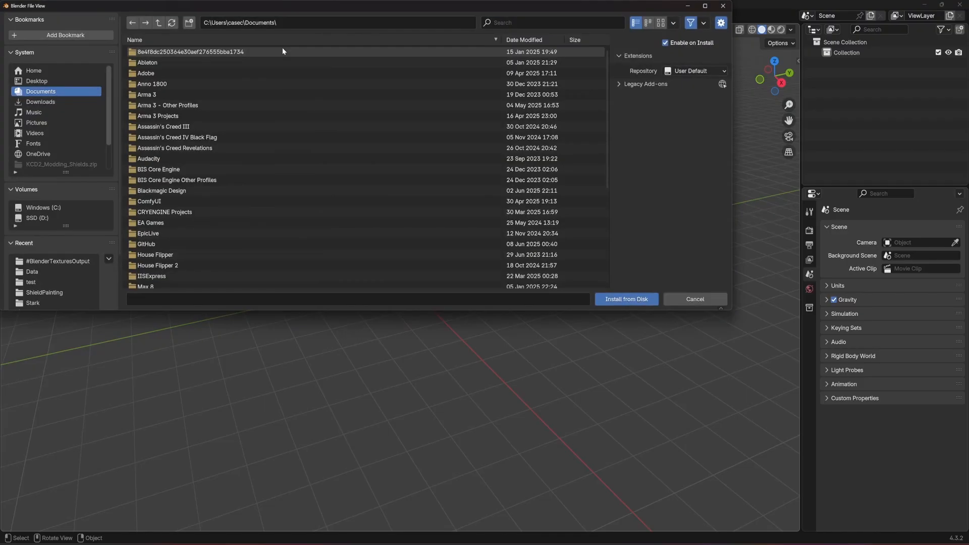
{"action": "left_click", "coordinate": [73, 101]}
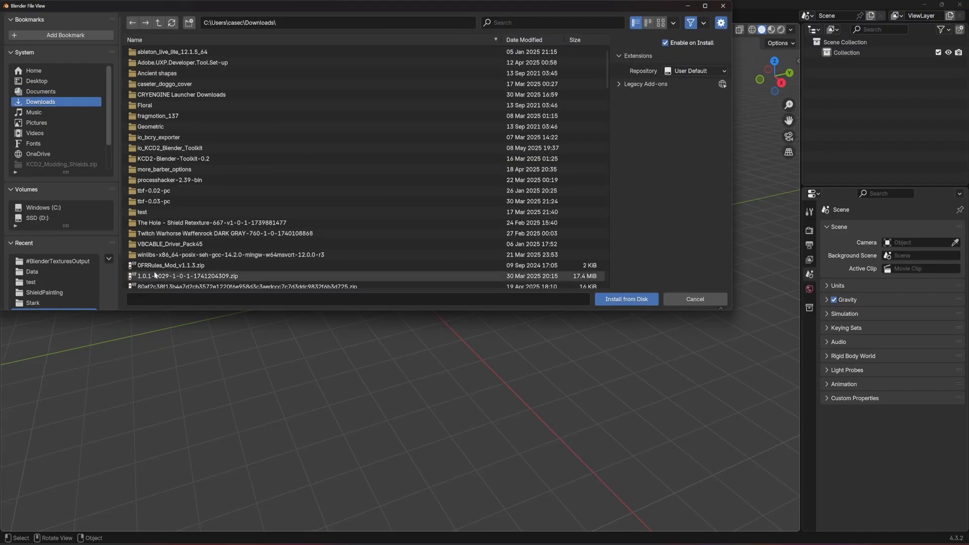
{"action": "left_click", "coordinate": [511, 38]}
{"action": "scroll", "coordinate": [434, 151], "scroll_direction": "up", "scroll_amount": 1}
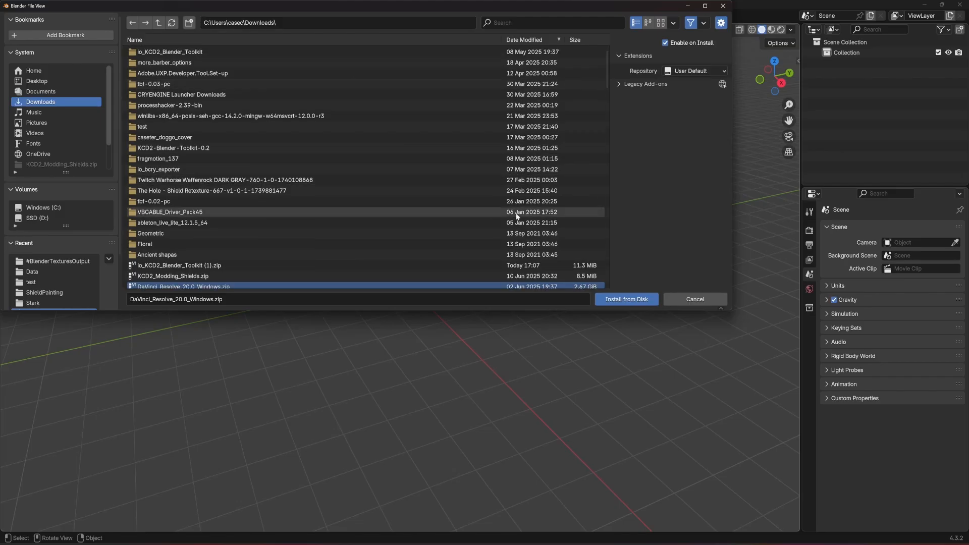
{"action": "scroll", "coordinate": [303, 272], "scroll_direction": "down", "scroll_amount": 3}
{"action": "left_click", "coordinate": [166, 204]}
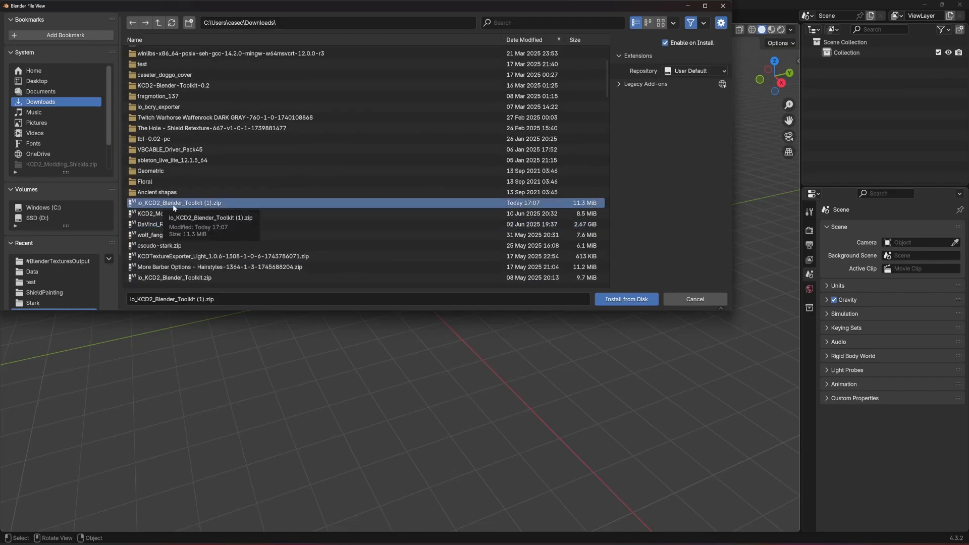
{"action": "double_click", "coordinate": [174, 205]}
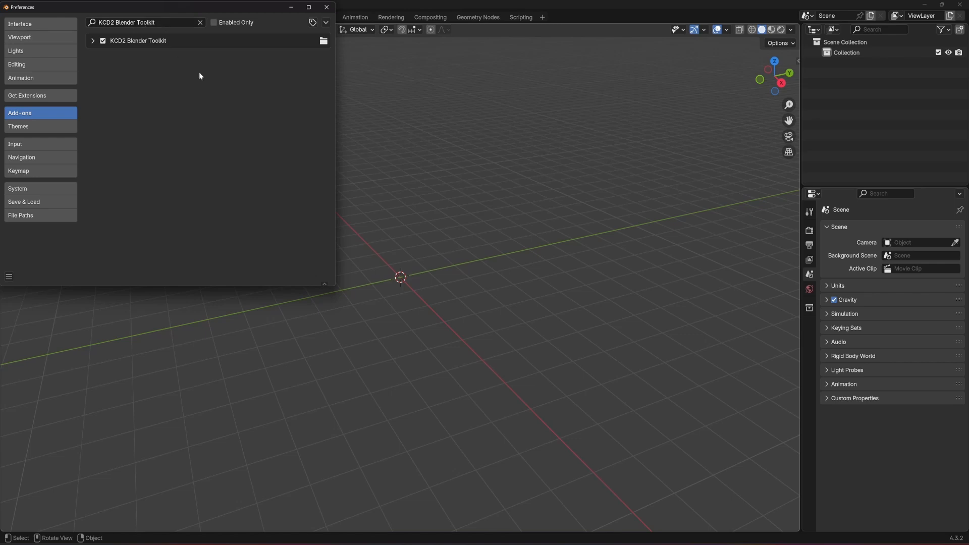
{"action": "left_click", "coordinate": [102, 41]}
{"action": "left_click", "coordinate": [92, 40]}
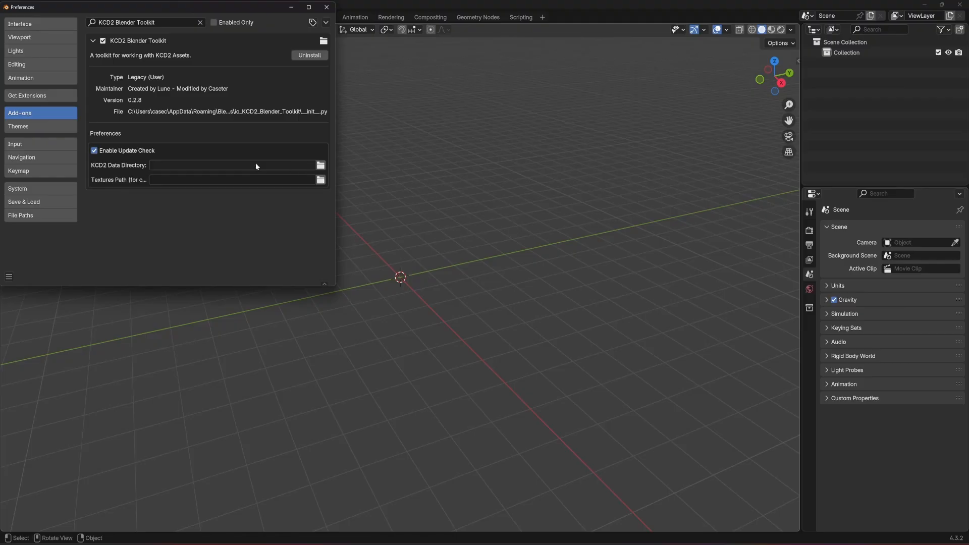
Set the add-on's KCD2 Data Directory to D:\SteamLibrary\steamapps\common\KingdomComeDeliverance2\Data\
{"action": "left_click", "coordinate": [321, 165]}
{"action": "scroll", "coordinate": [50, 159], "scroll_direction": "down", "scroll_amount": 3}
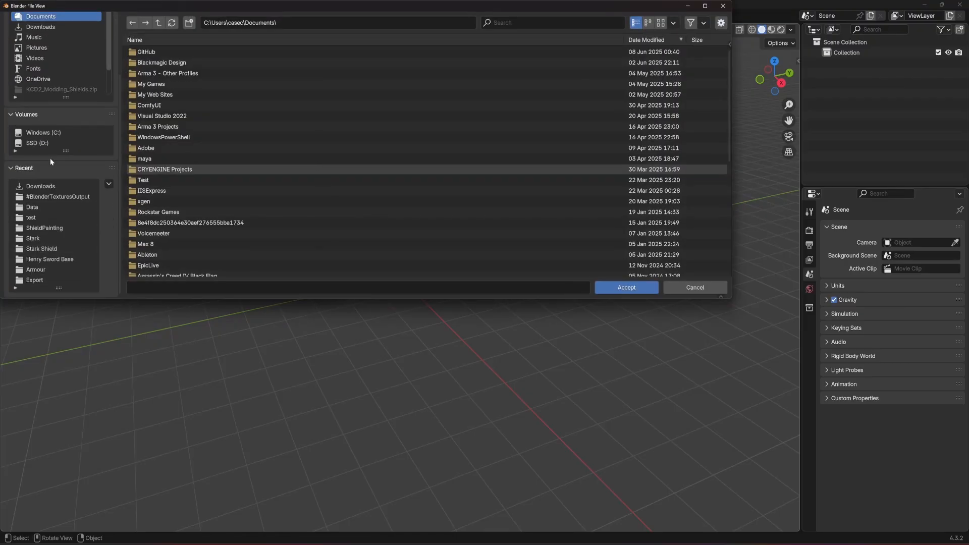
{"action": "left_click", "coordinate": [41, 143]}
{"action": "left_click", "coordinate": [158, 63]}
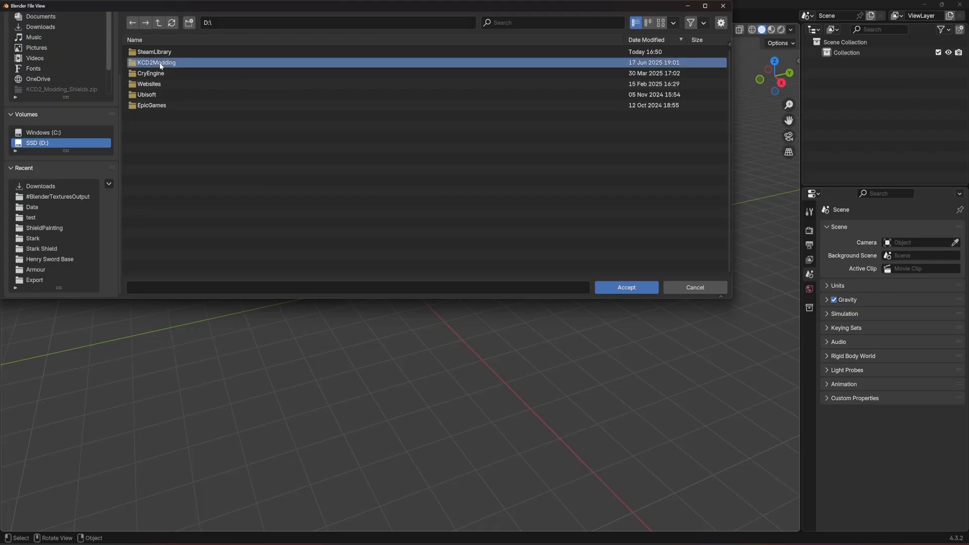
{"action": "double_click", "coordinate": [154, 52]}
{"action": "double_click", "coordinate": [151, 52]}
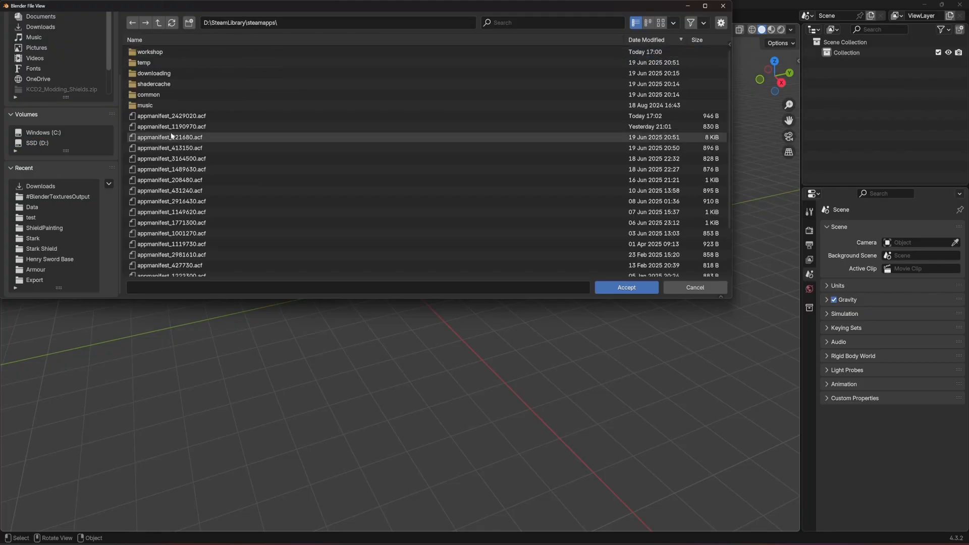
{"action": "double_click", "coordinate": [146, 94]}
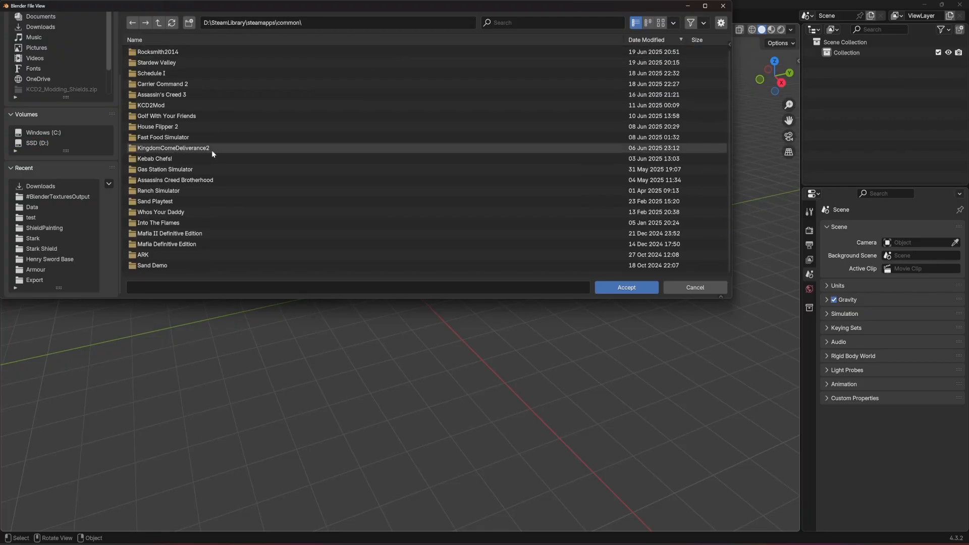
{"action": "left_click", "coordinate": [183, 149]}
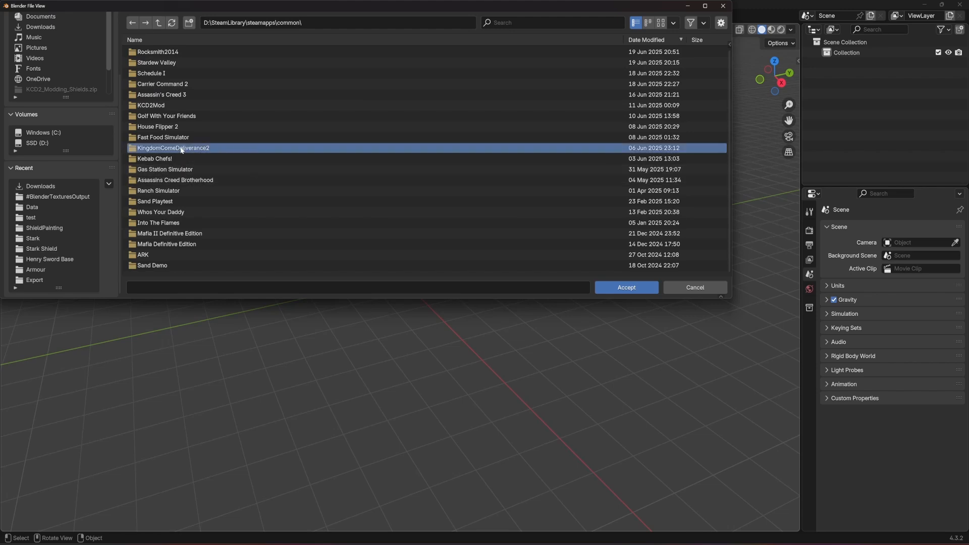
{"action": "double_click", "coordinate": [181, 150]}
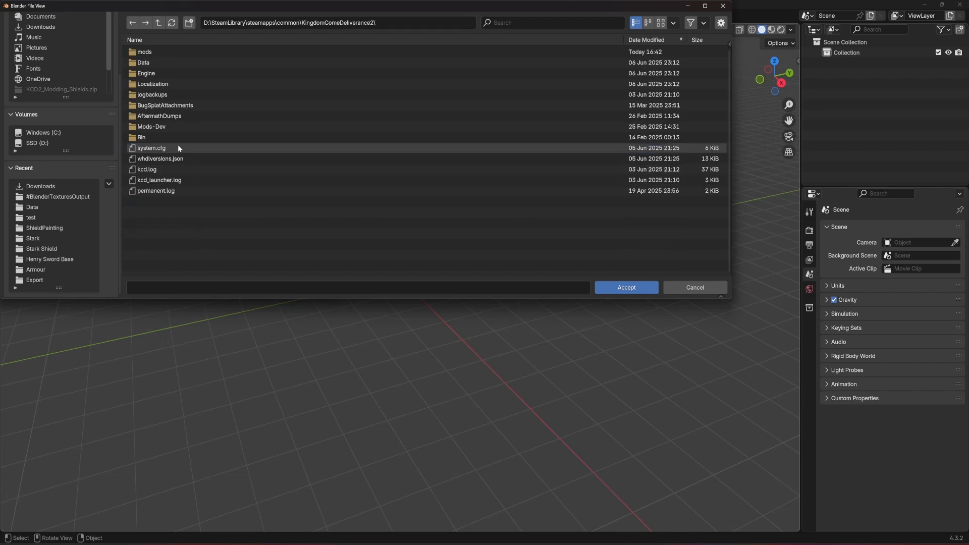
{"action": "double_click", "coordinate": [155, 62]}
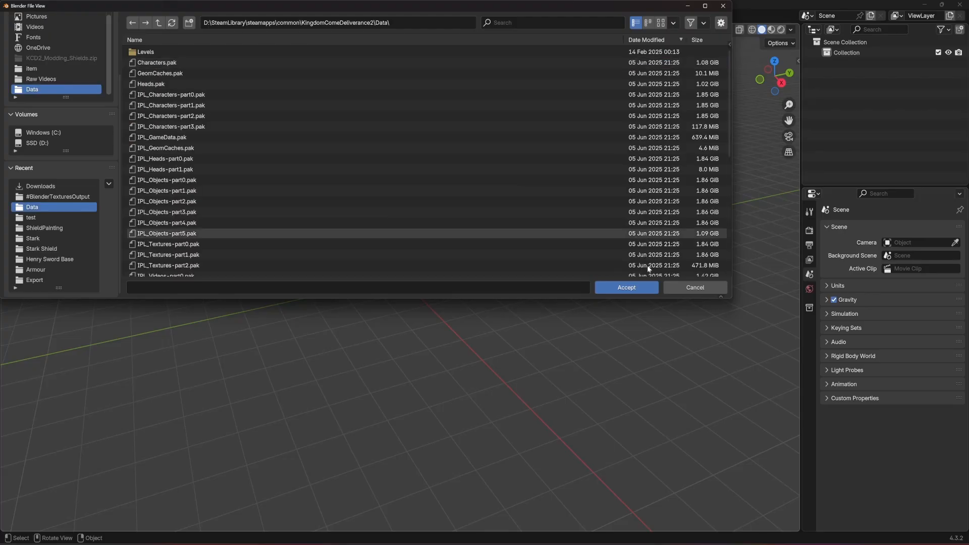
{"action": "left_click", "coordinate": [631, 288]}
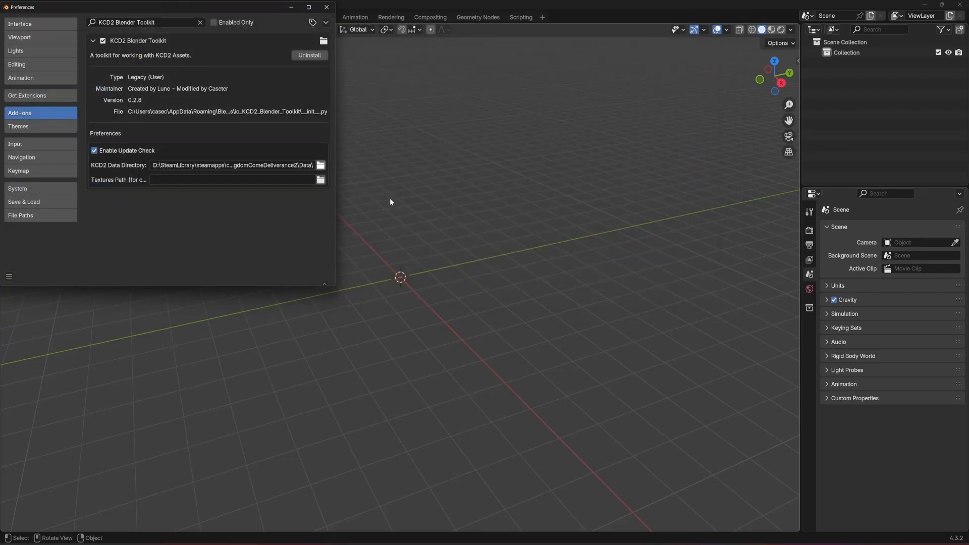
Examine the full KCD2 Data Directory path, from the Steam library through the game folder to Data
{"action": "left_click", "coordinate": [244, 165]}
{"action": "left_click_drag", "start_coordinate": [199, 166], "coordinate": [152, 166]}
{"action": "left_click", "coordinate": [222, 165]}
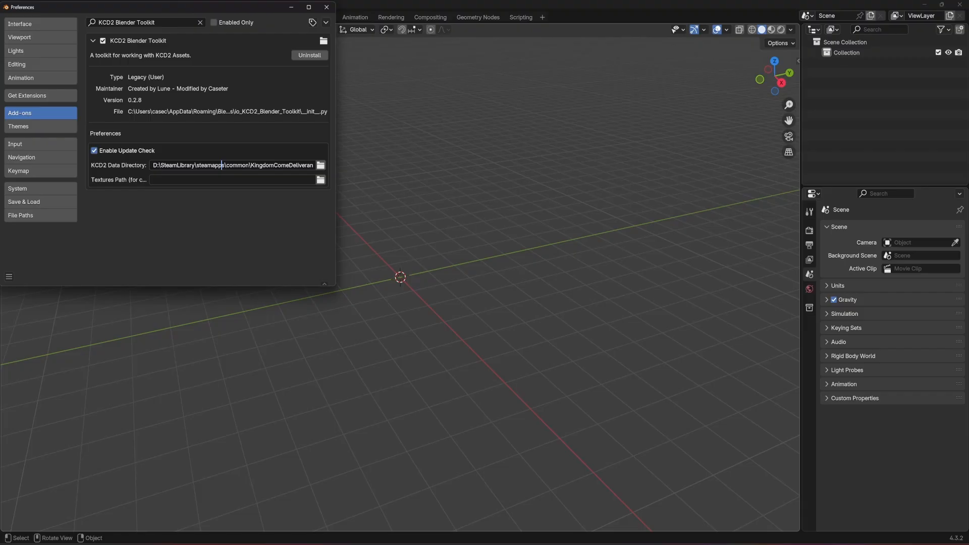
{"action": "left_click_drag", "start_coordinate": [255, 166], "coordinate": [314, 165]}
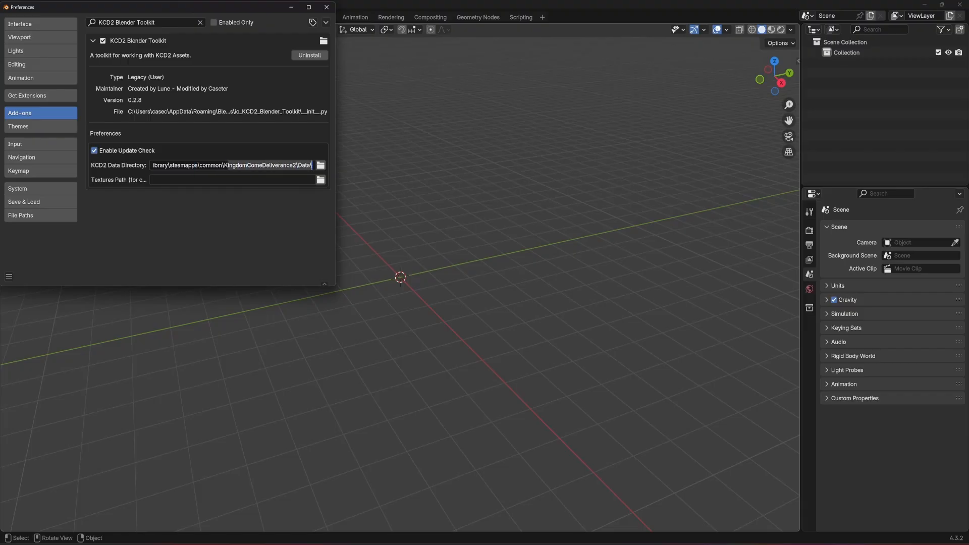
{"action": "left_click", "coordinate": [239, 165]}
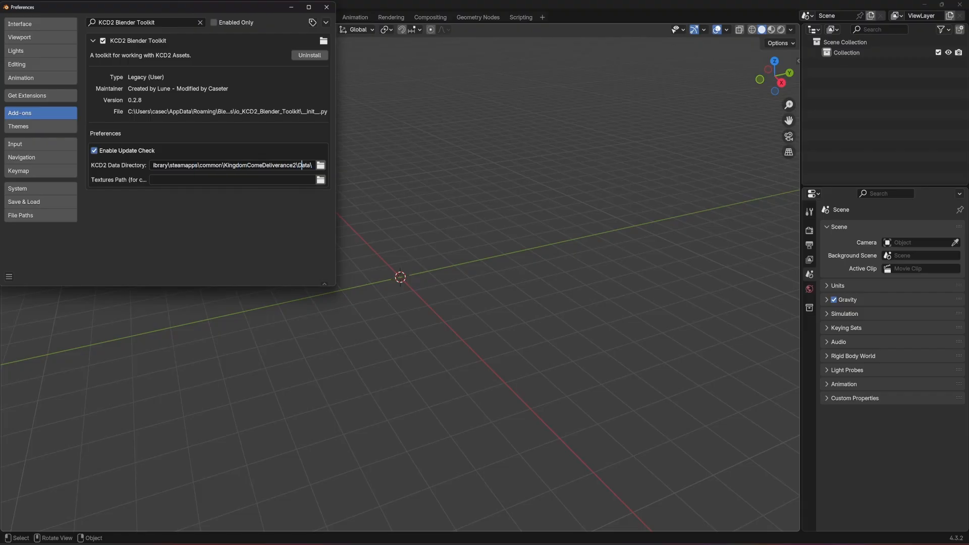
{"action": "left_click_drag", "start_coordinate": [298, 166], "coordinate": [311, 166]}
{"action": "left_click", "coordinate": [305, 166]}
{"action": "key", "text": "Return"}
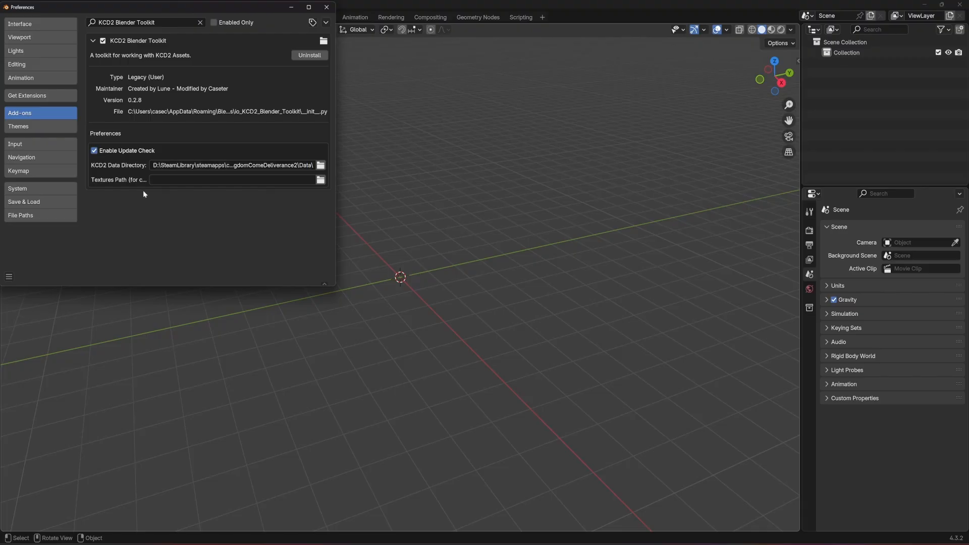
Set the toolkit add-on's Textures Path (for conversion) to D:\KCD2Modding\#BlenderTexturesOutput\ and close the preferences
{"action": "left_click_drag", "start_coordinate": [335, 285], "coordinate": [647, 399]}
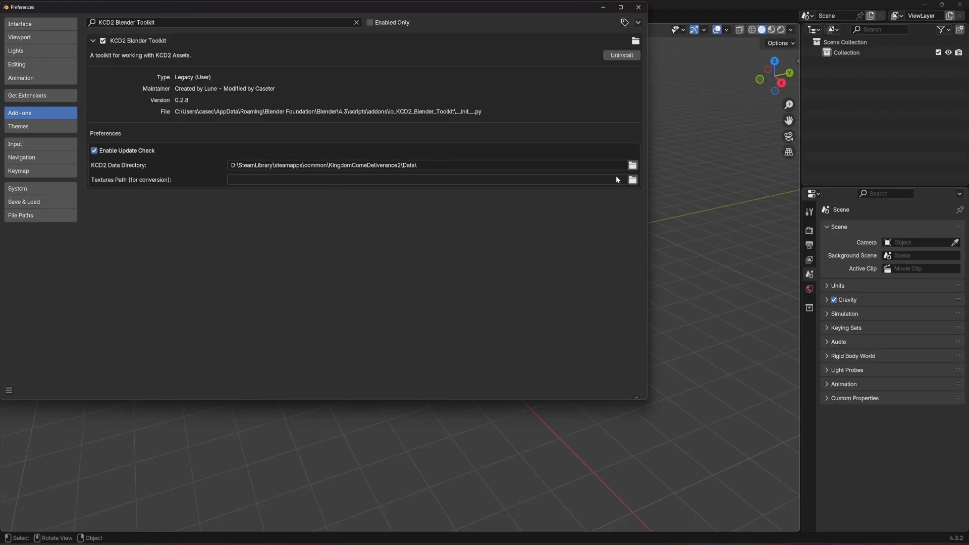
{"action": "left_click", "coordinate": [632, 180]}
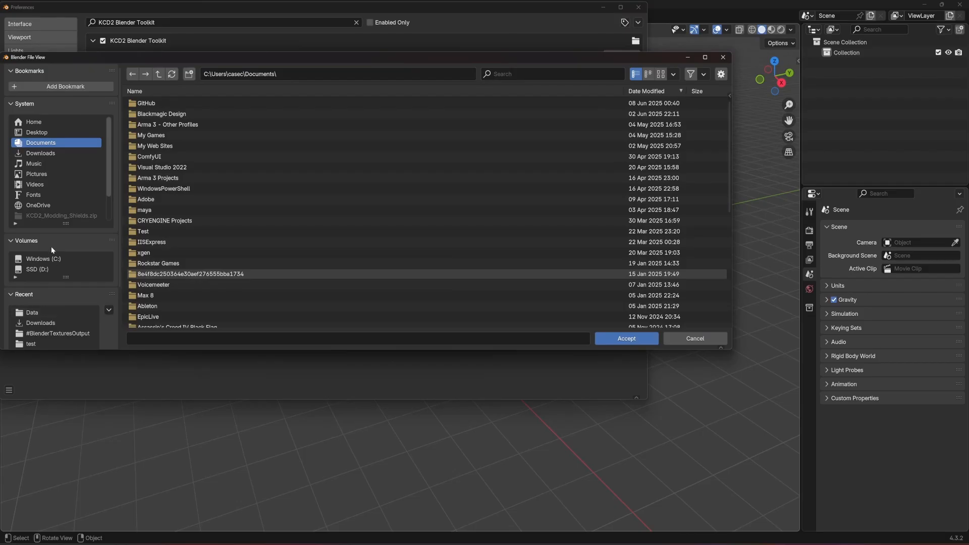
{"action": "left_click", "coordinate": [38, 269]}
{"action": "double_click", "coordinate": [160, 113]}
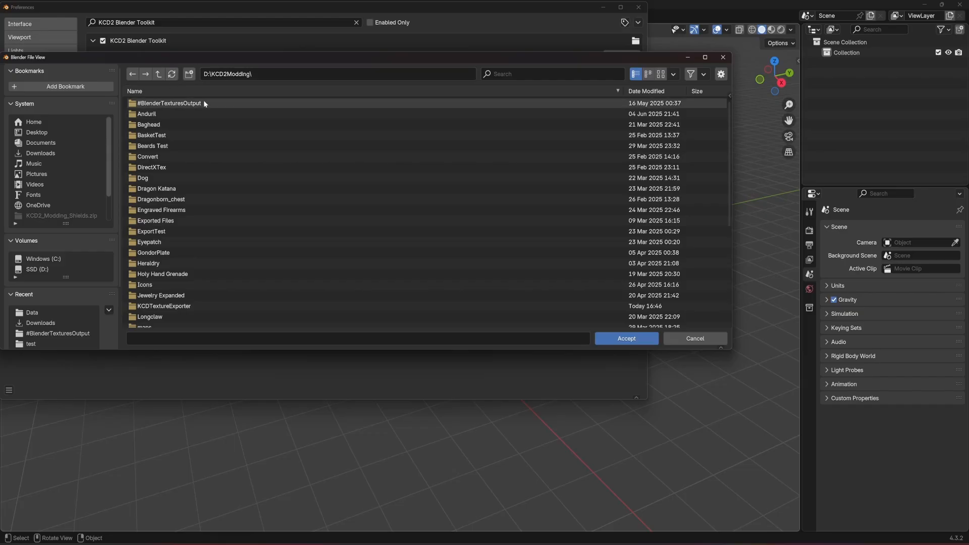
{"action": "left_click", "coordinate": [167, 104]}
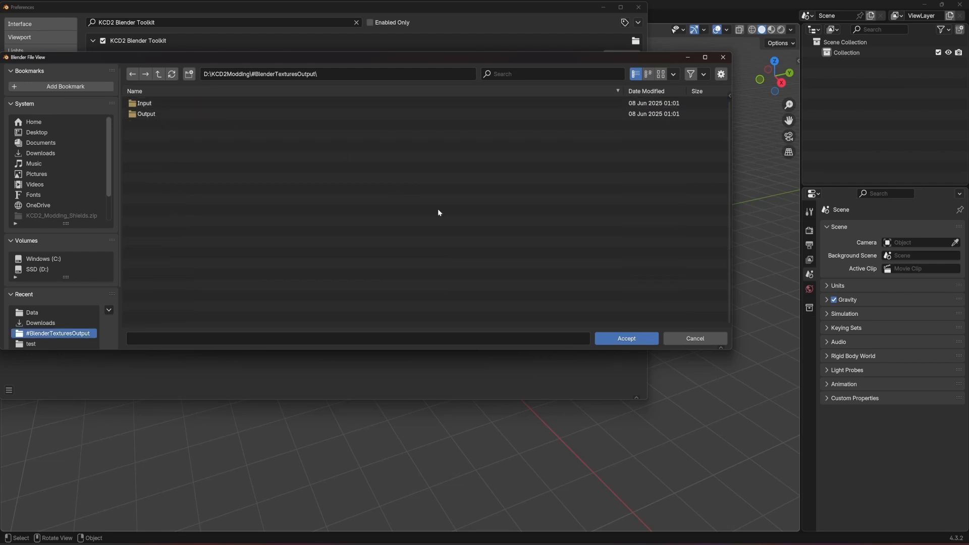
{"action": "left_click", "coordinate": [622, 340]}
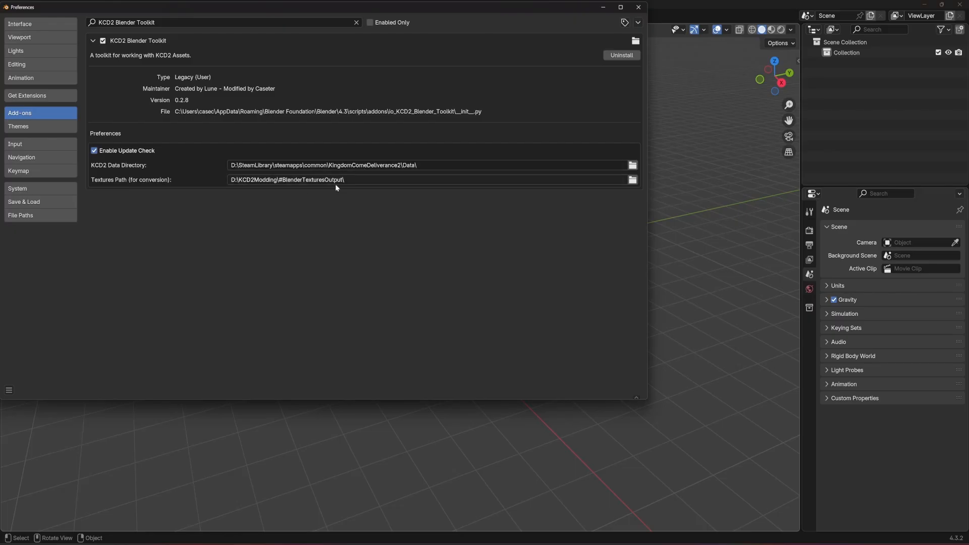
{"action": "left_click", "coordinate": [639, 7]}
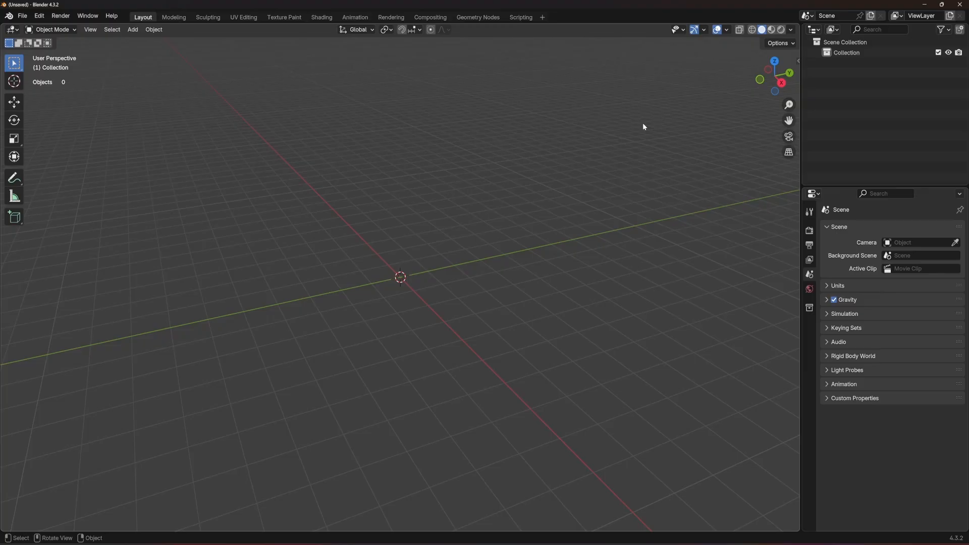
Show the viewport sidebar and expand the Configurations section of the BCry Exporter
{"action": "key", "text": "n"}
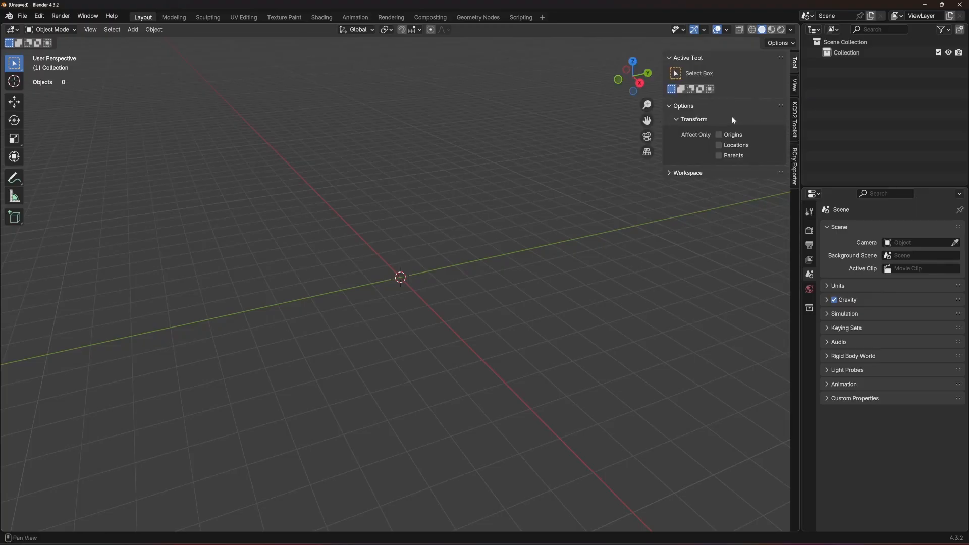
{"action": "key", "text": "n"}
{"action": "key", "text": "n"}
{"action": "left_click", "coordinate": [795, 151]}
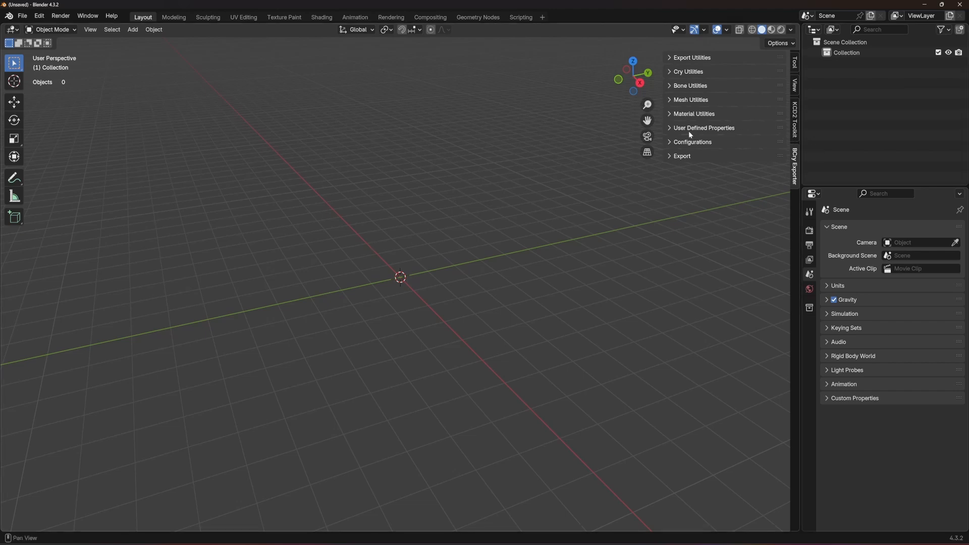
{"action": "left_click", "coordinate": [706, 142]}
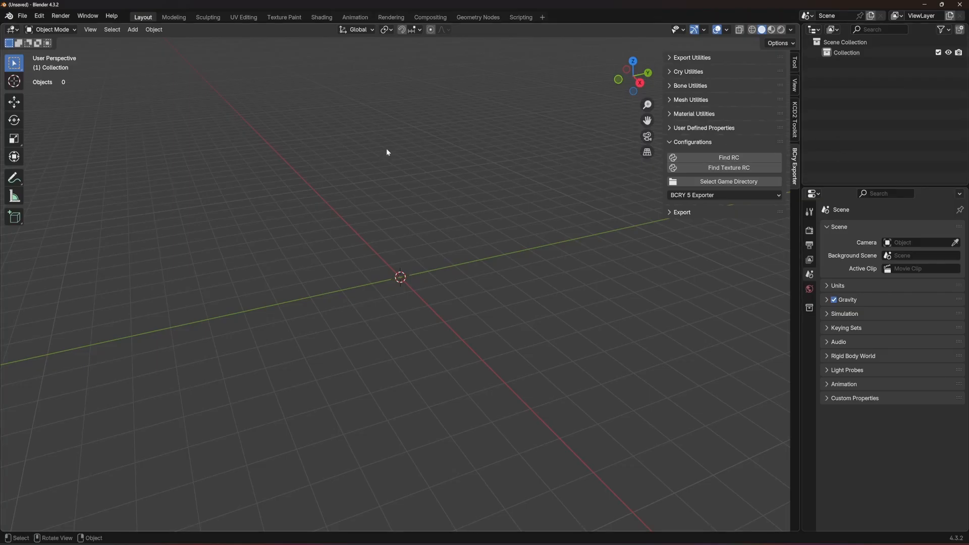
Set the exporter's resource compiler (RC) to rc.exe in D:\SteamLibrary\steamapps\common\KCD2Mod\Tools\rc\
{"action": "left_click", "coordinate": [729, 158]}
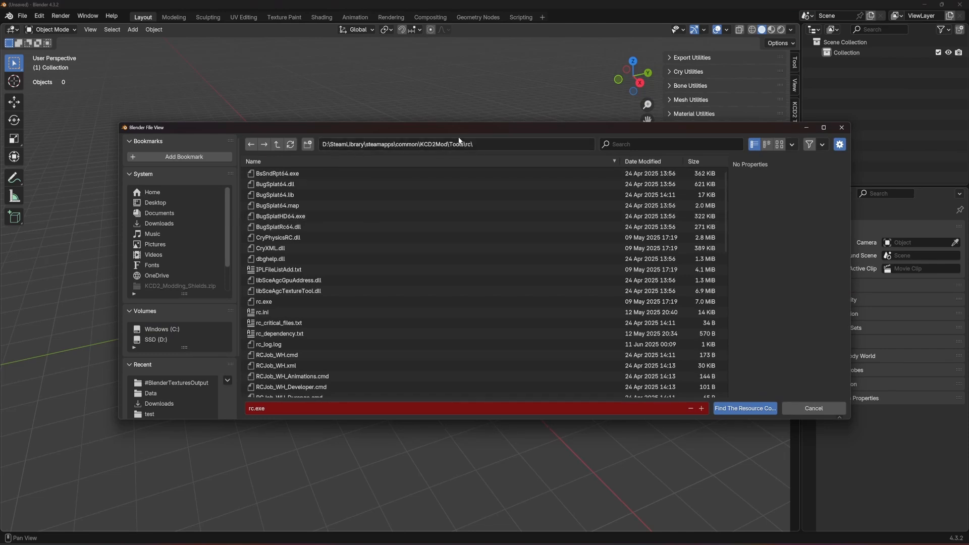
{"action": "scroll", "coordinate": [209, 337], "scroll_direction": "down", "scroll_amount": 3}
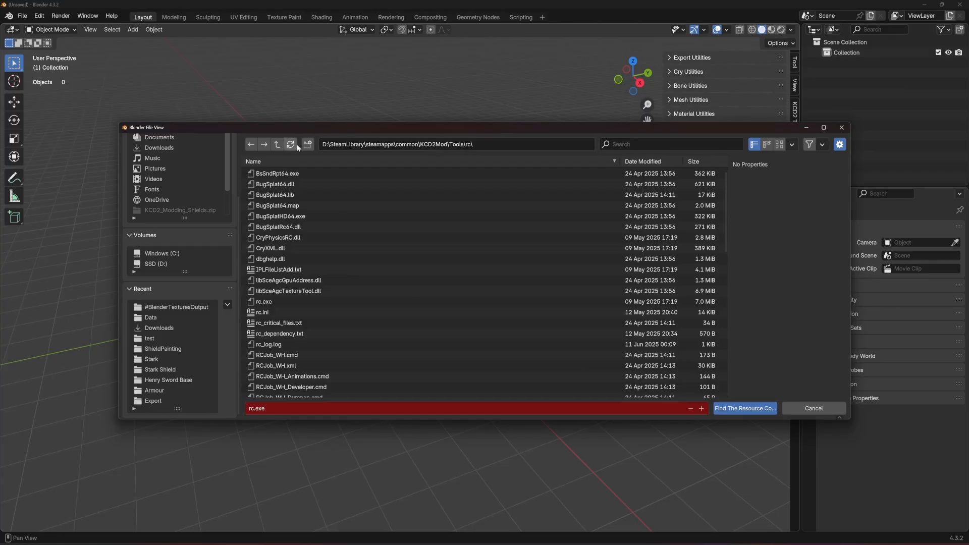
{"action": "left_click", "coordinate": [276, 145]}
{"action": "left_click", "coordinate": [276, 144]}
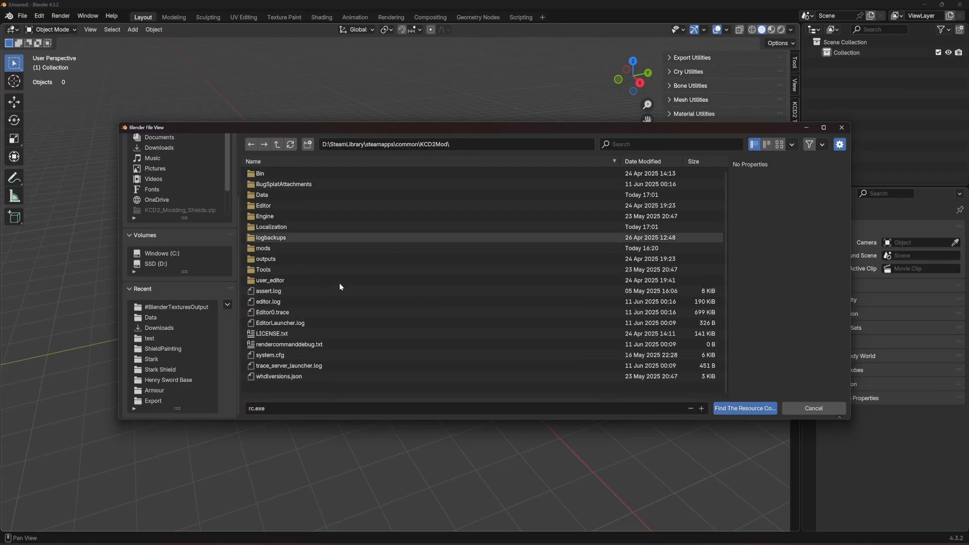
{"action": "left_click", "coordinate": [264, 269]}
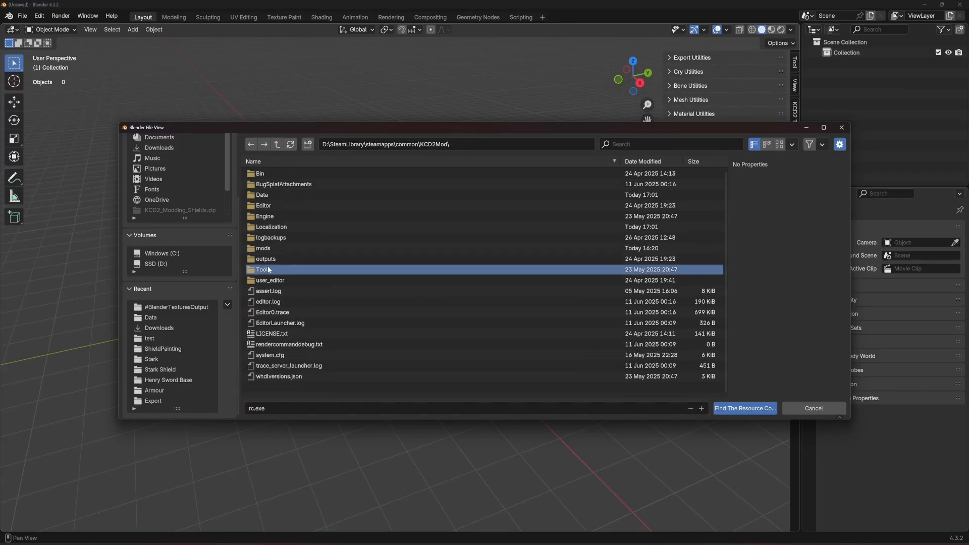
{"action": "double_click", "coordinate": [268, 270]}
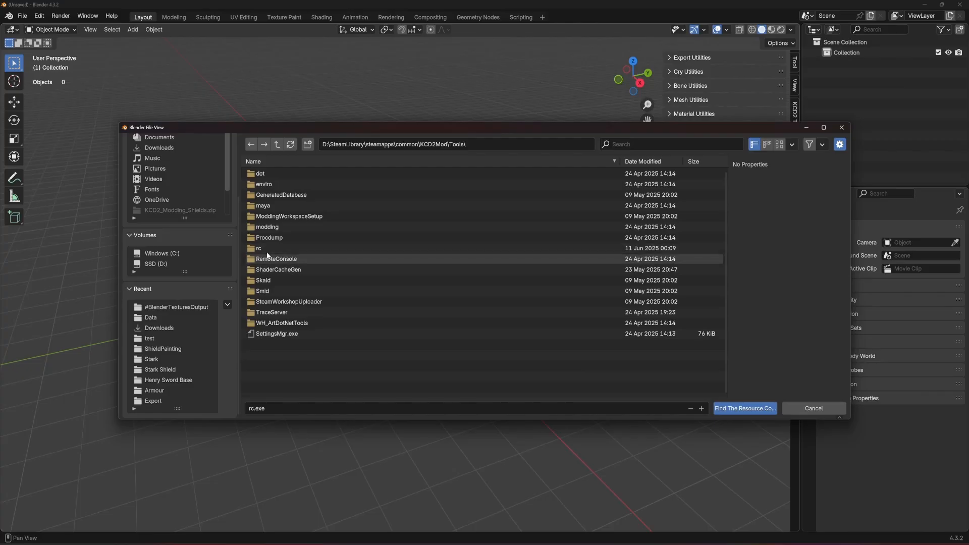
{"action": "left_click", "coordinate": [265, 249]}
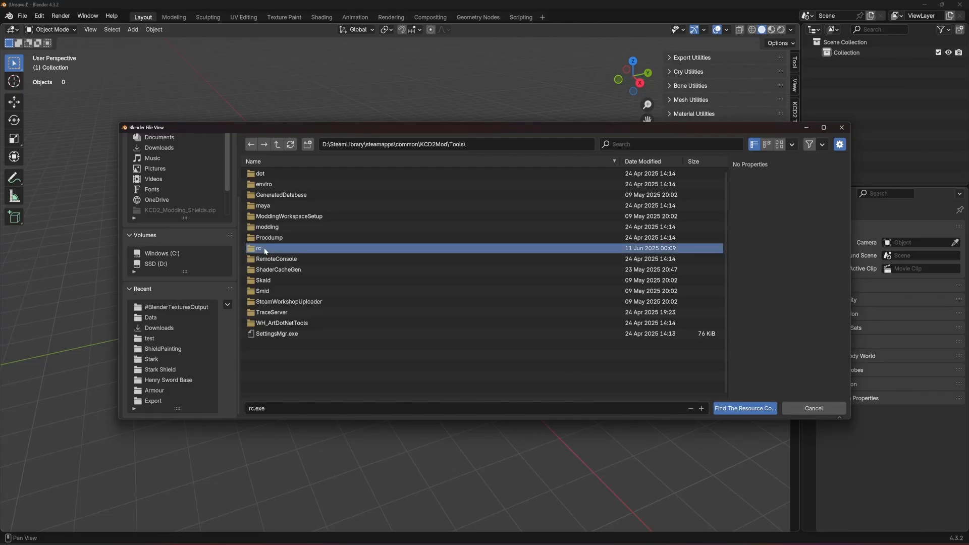
{"action": "double_click", "coordinate": [265, 249]}
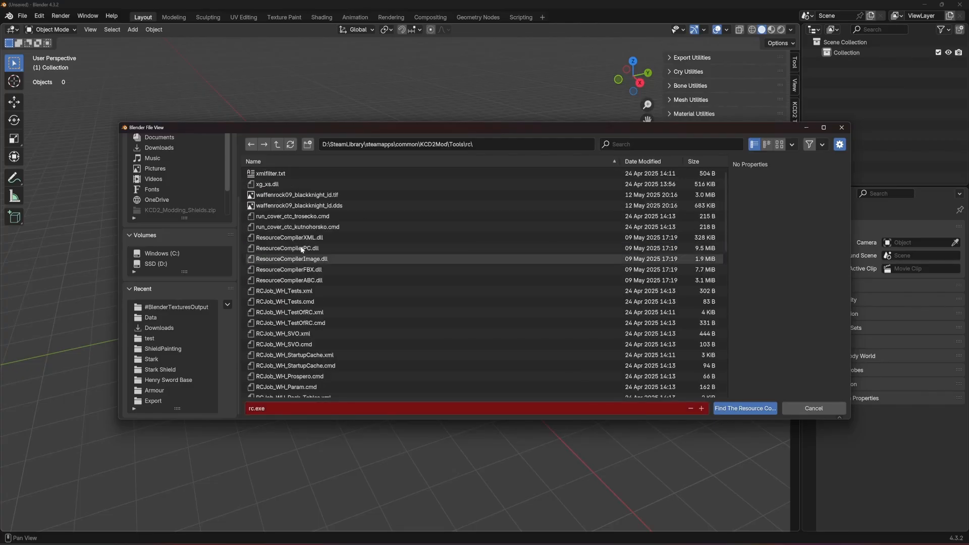
{"action": "left_click", "coordinate": [267, 302]}
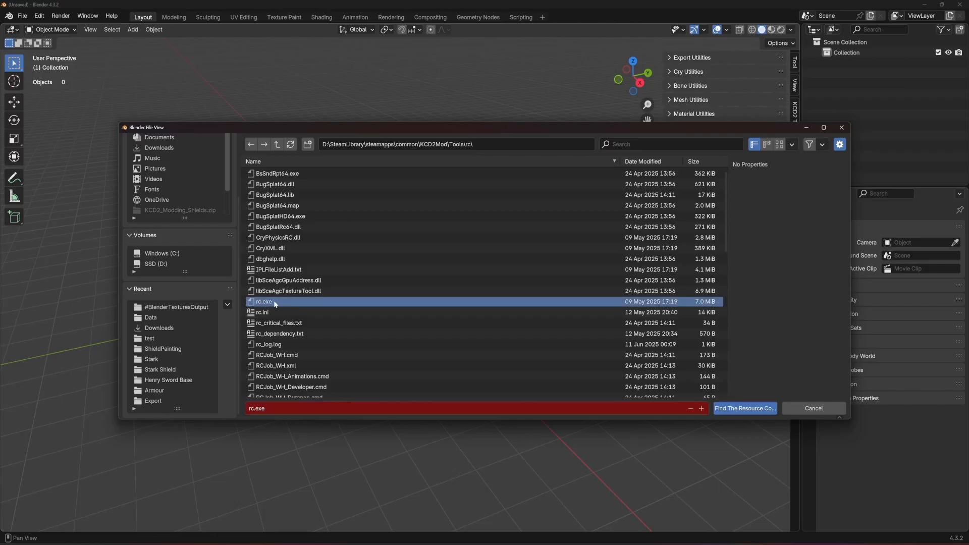
{"action": "double_click", "coordinate": [273, 302]}
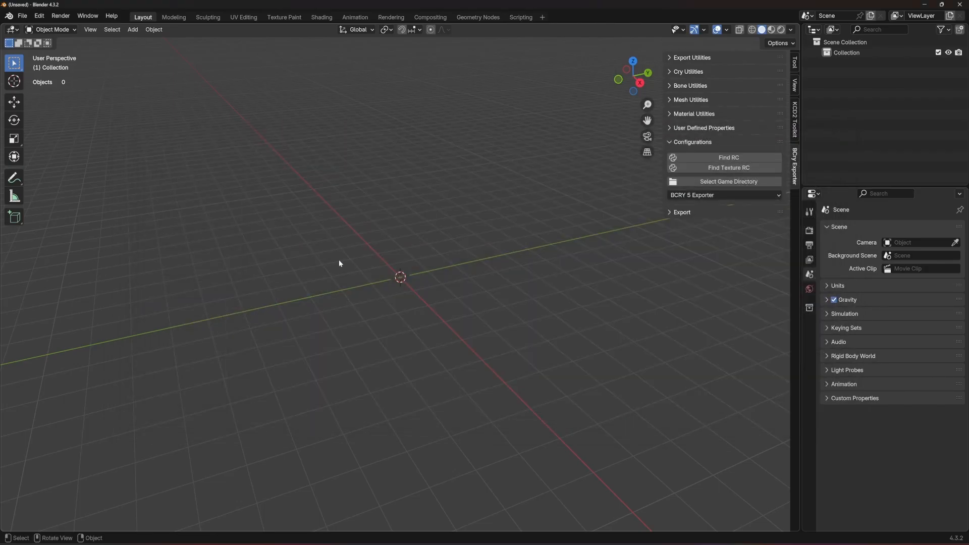
Set the exporter's Texture RC to the same rc.exe from the recently used rc folder
{"action": "left_click", "coordinate": [727, 167]}
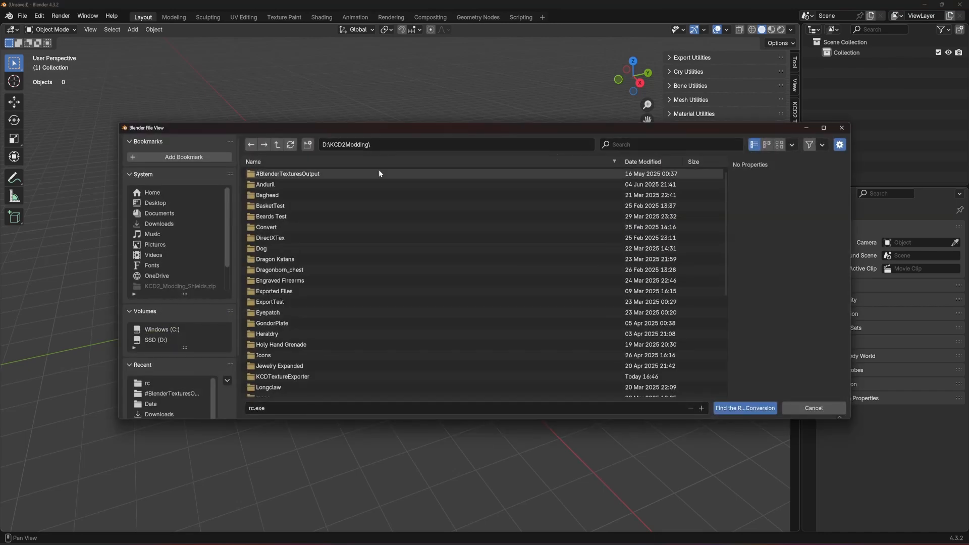
{"action": "left_click", "coordinate": [154, 383]}
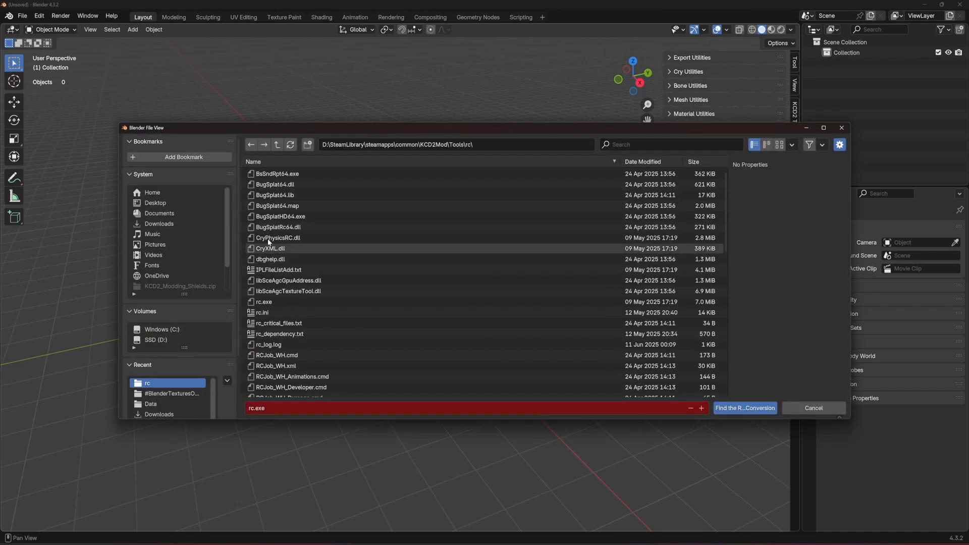
{"action": "double_click", "coordinate": [265, 302]}
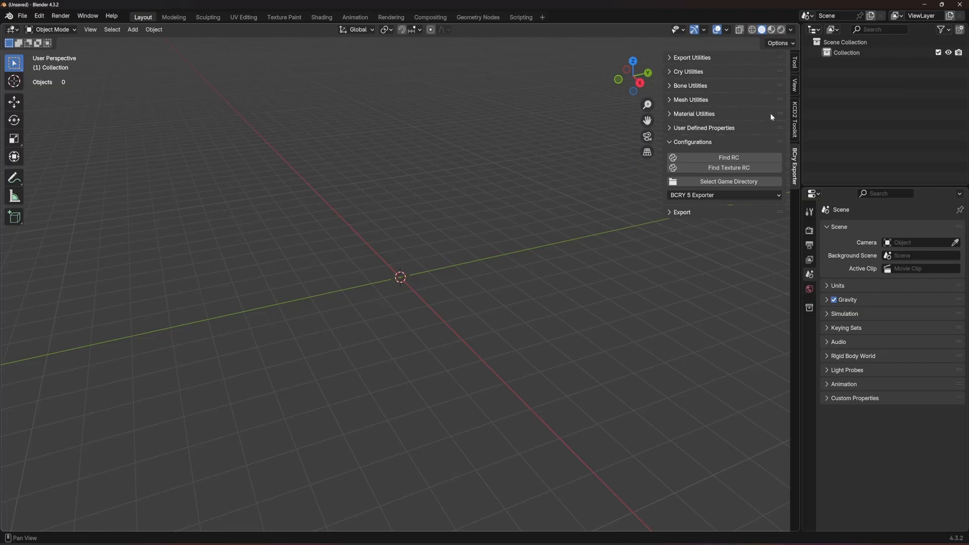
Show the KCD2 Toolkit's import, material and export options in the sidebar, and close Blender
{"action": "left_click", "coordinate": [795, 120]}
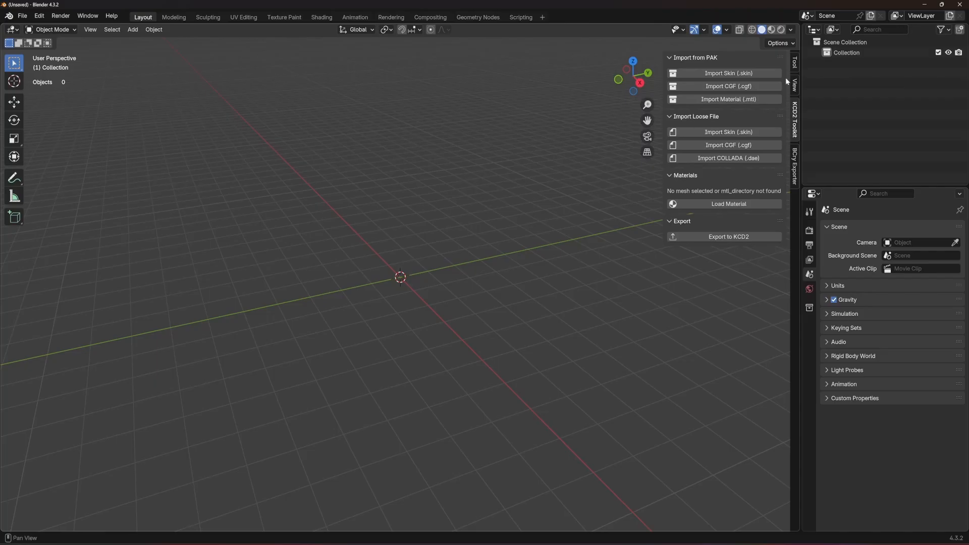
{"action": "left_click", "coordinate": [961, 5]}
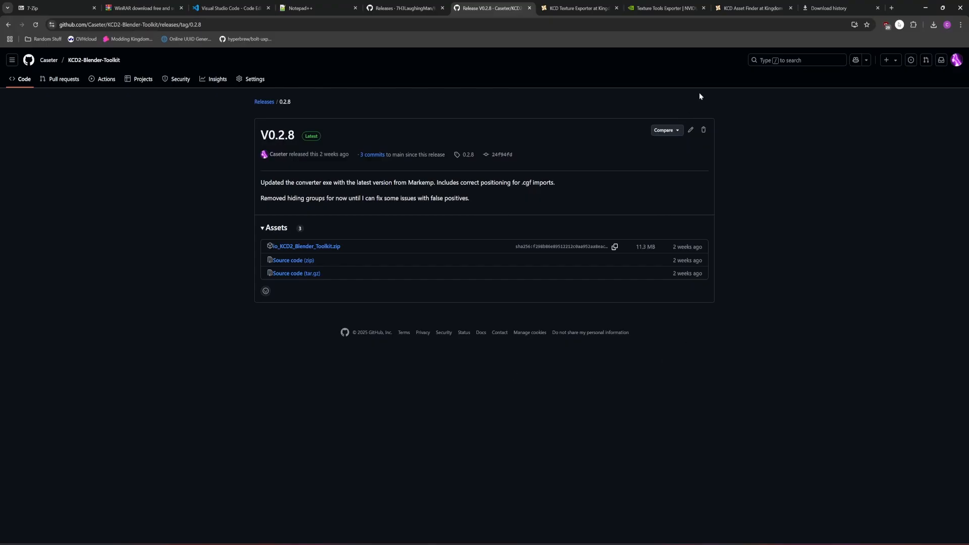
Bring up the KCD Texture Exporter mod page, and switch to File Explorer to browse the KingdomComeDeliverance2 Data folder
{"action": "left_click", "coordinate": [593, 7]}
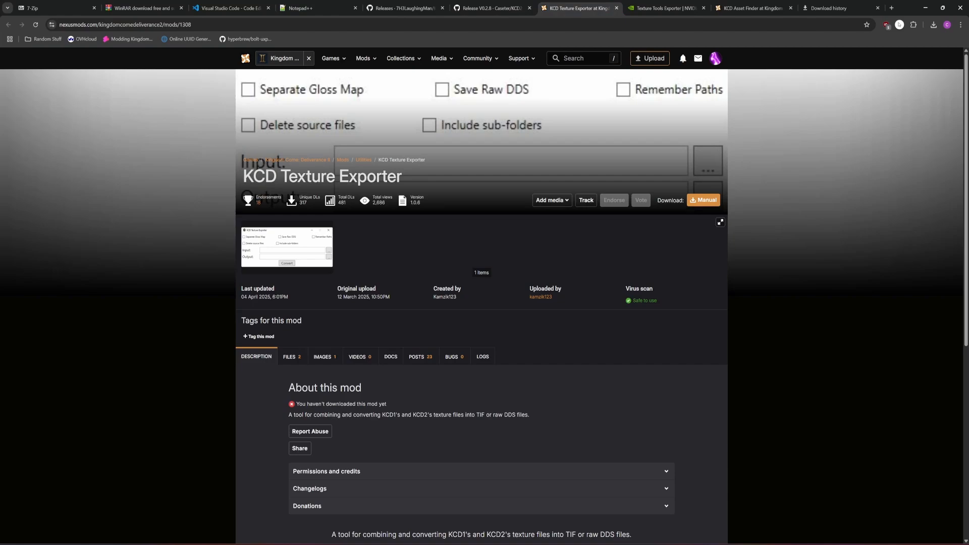
{"action": "key", "text": "alt+Tab"}
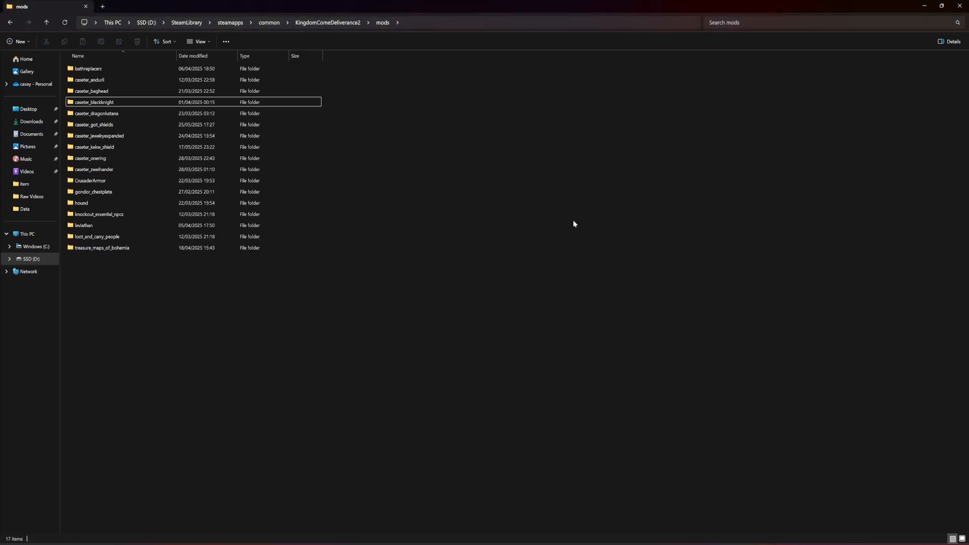
{"action": "left_click", "coordinate": [325, 24]}
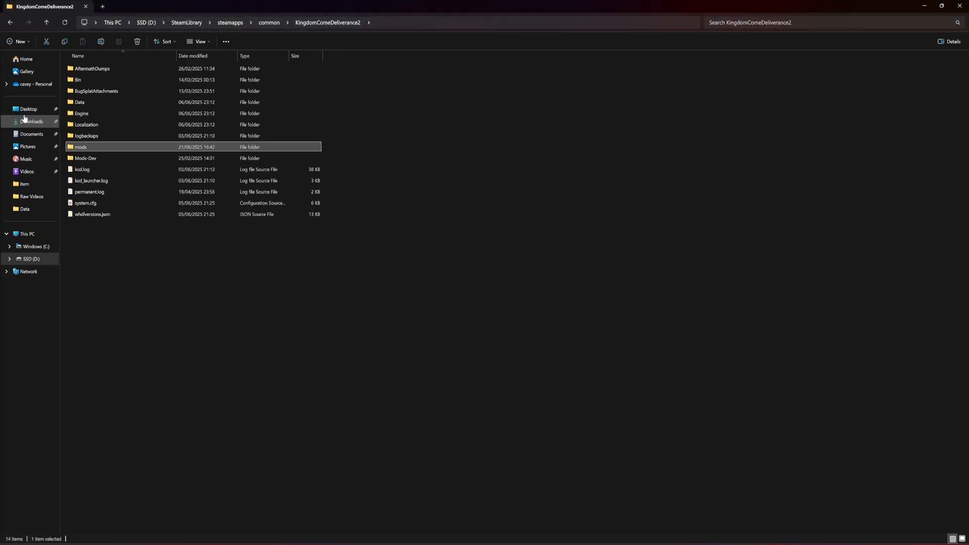
{"action": "double_click", "coordinate": [108, 99]}
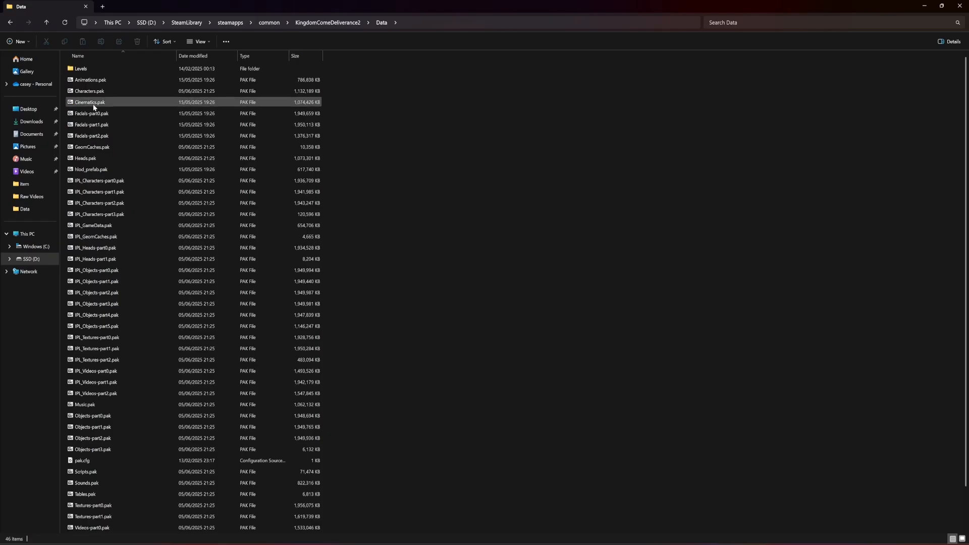
{"action": "scroll", "coordinate": [144, 399], "scroll_direction": "down", "scroll_amount": 2}
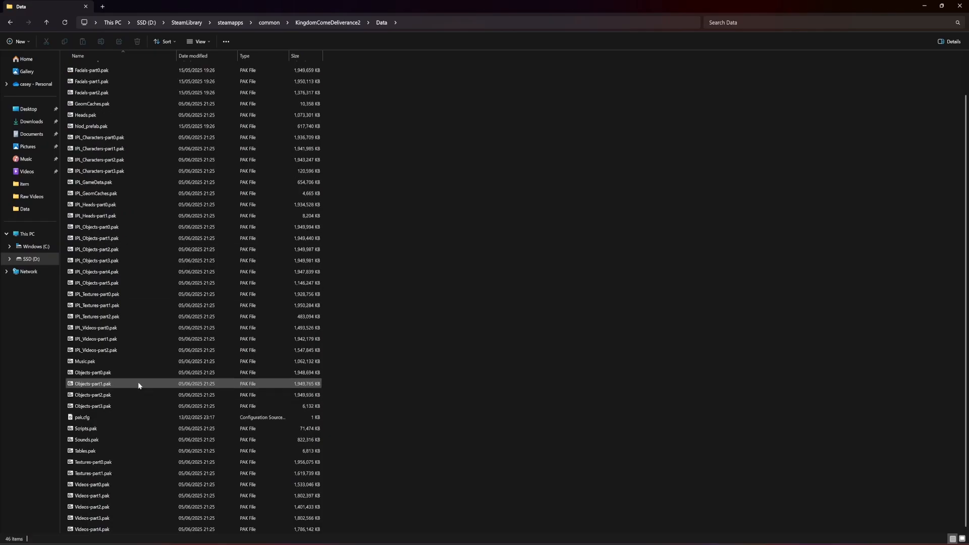
Open IPL_Objects-part3.pak in 7-Zip and browse to its Objects\manmade\weapons folder
{"action": "double_click", "coordinate": [108, 260]}
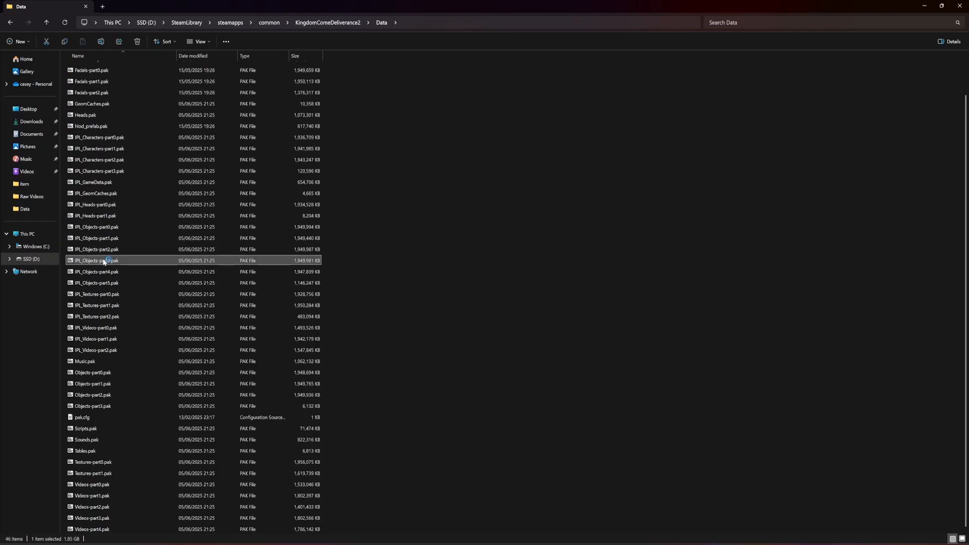
{"action": "double_click", "coordinate": [192, 150]}
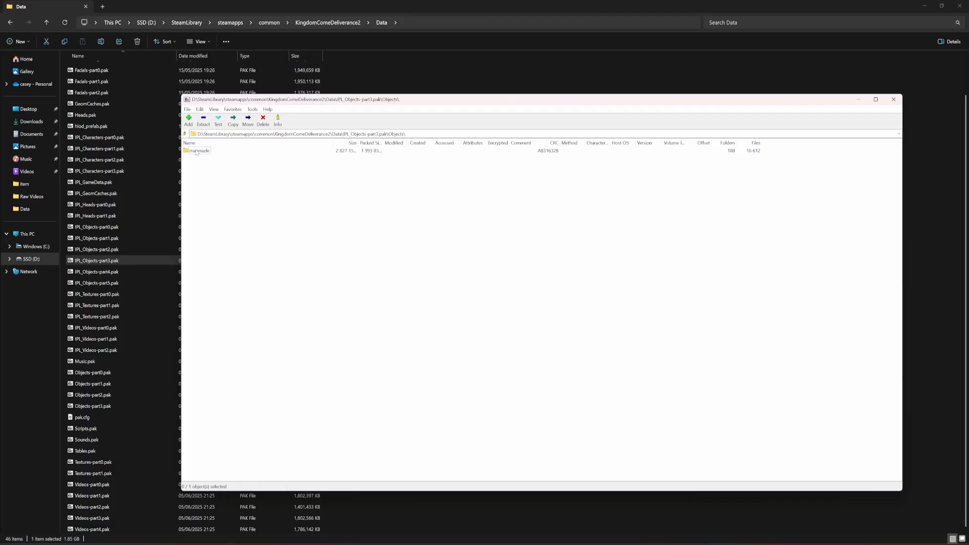
{"action": "double_click", "coordinate": [194, 150]}
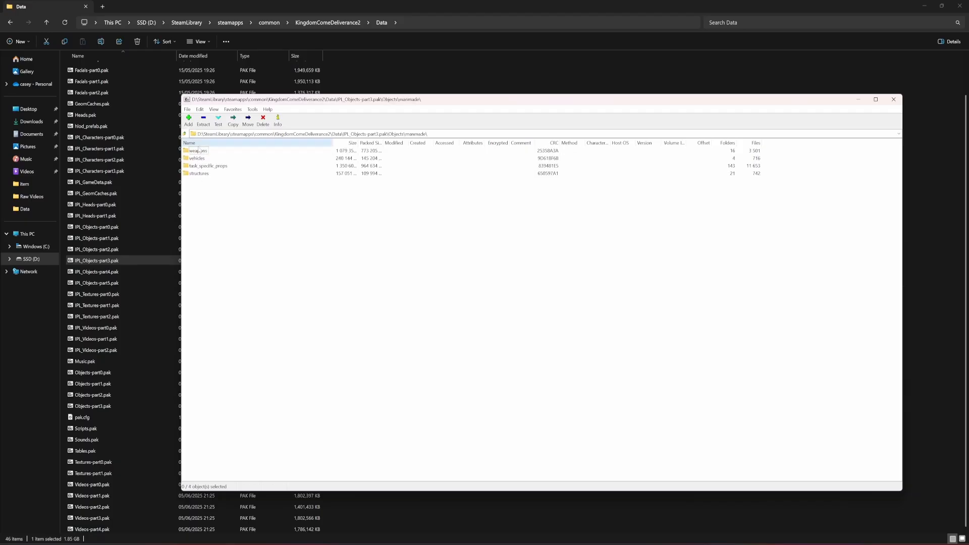
{"action": "double_click", "coordinate": [197, 150]}
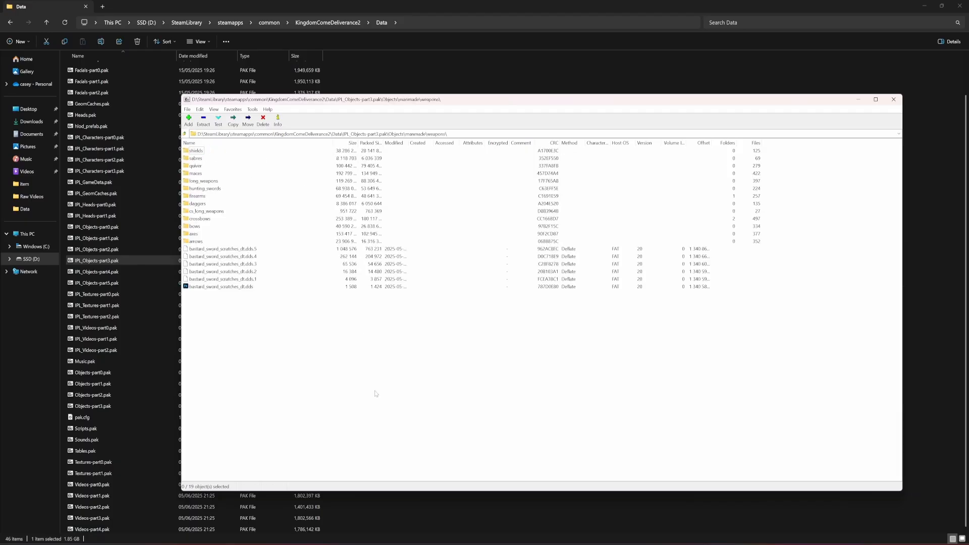
Widen the archive's Name column and open the bastard sword scratches texture that has the plain .dds extension
{"action": "left_click", "coordinate": [247, 287]}
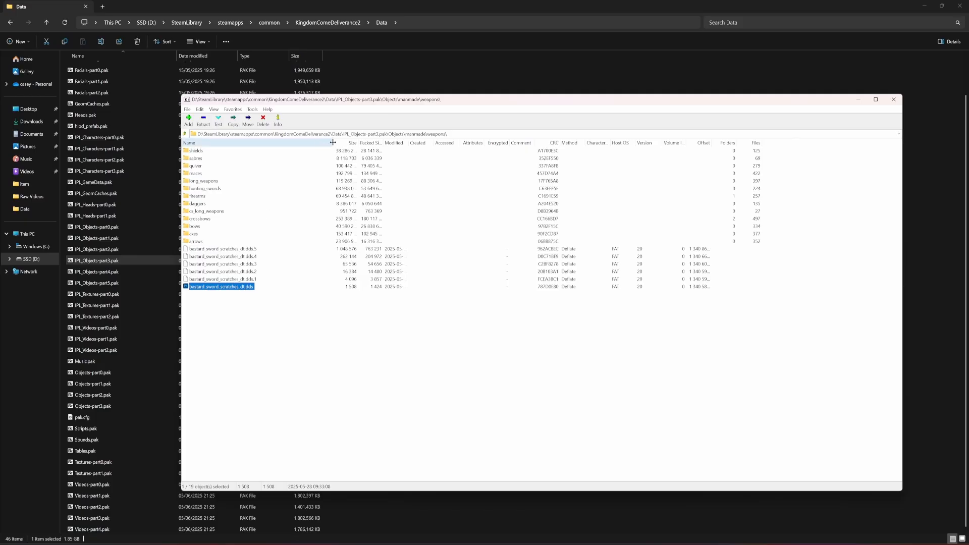
{"action": "left_click_drag", "start_coordinate": [332, 142], "coordinate": [386, 157]}
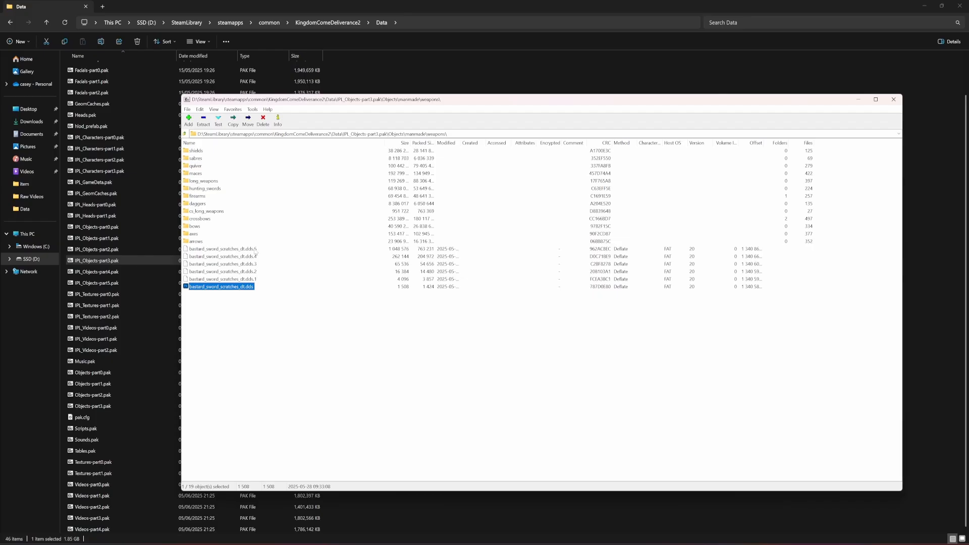
{"action": "double_click", "coordinate": [217, 287]}
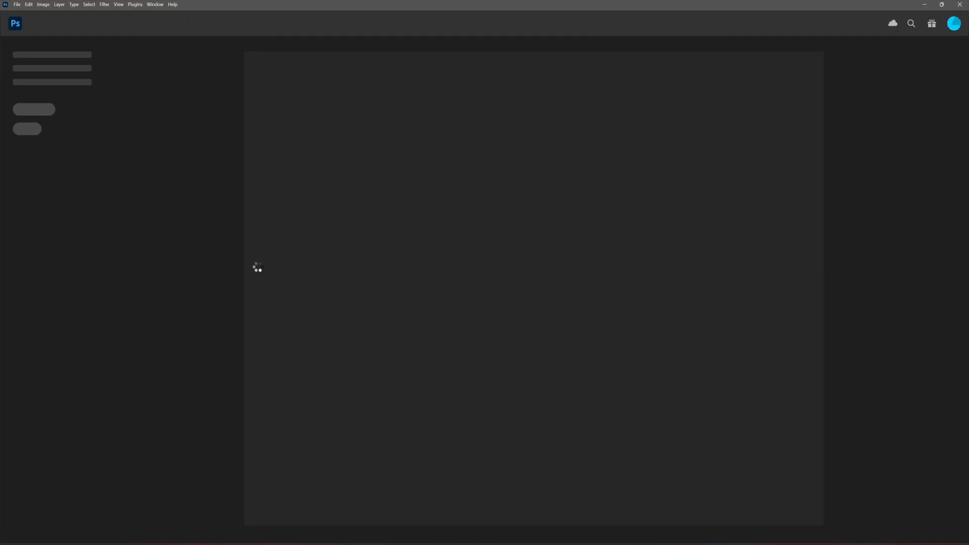
Dismiss the DDS texture error messages in Photoshop and minimize it to return to the archive listing in 7-Zip
{"action": "left_click", "coordinate": [107, 58]}
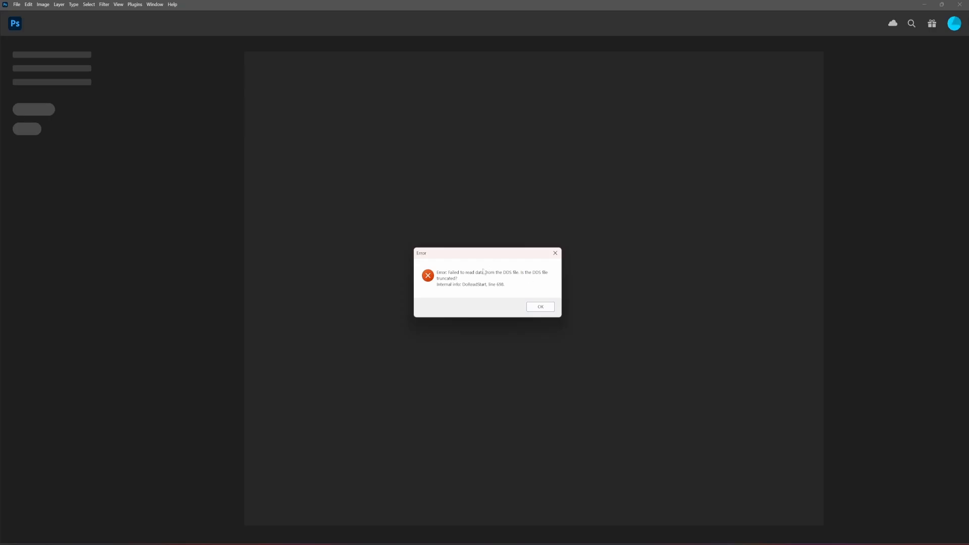
{"action": "left_click", "coordinate": [540, 307]}
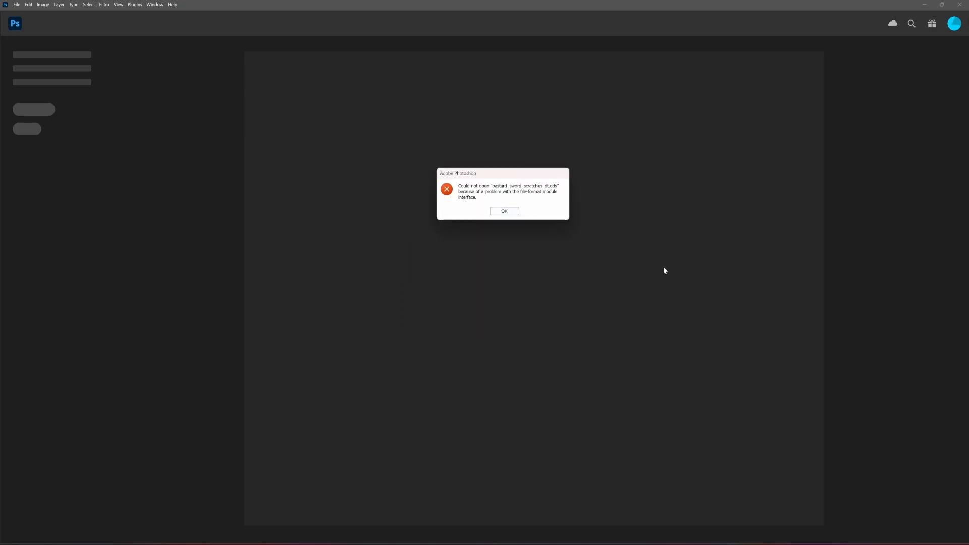
{"action": "left_click", "coordinate": [505, 211]}
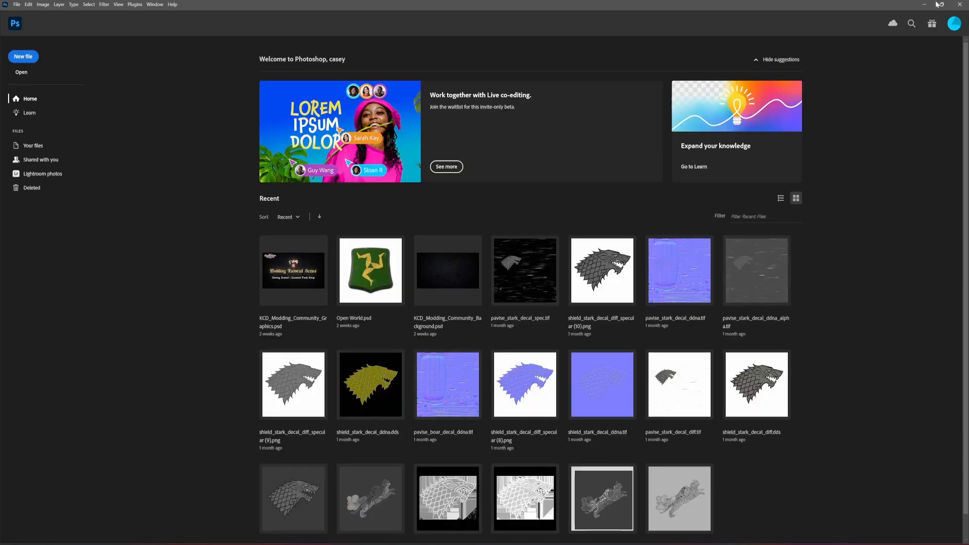
{"action": "left_click", "coordinate": [924, 5]}
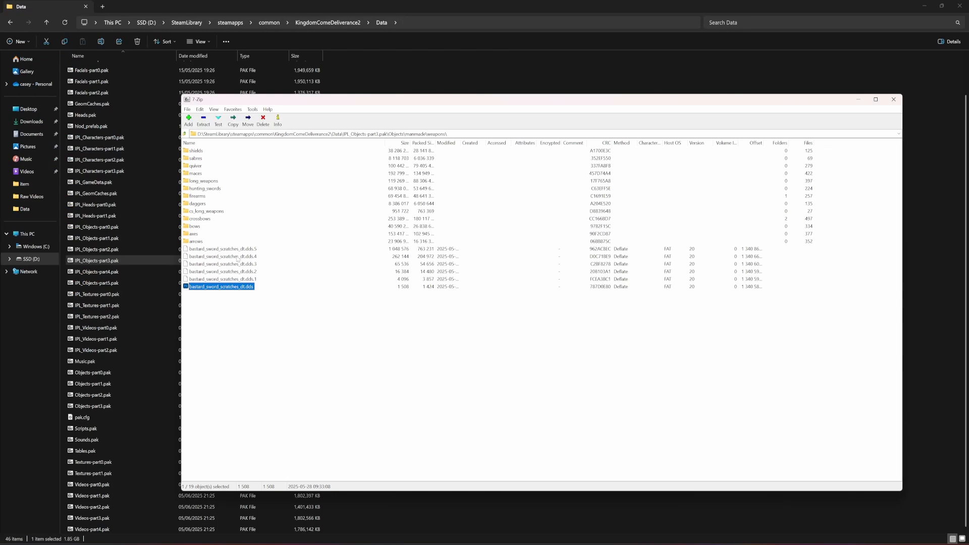
{"action": "left_click", "coordinate": [396, 309]}
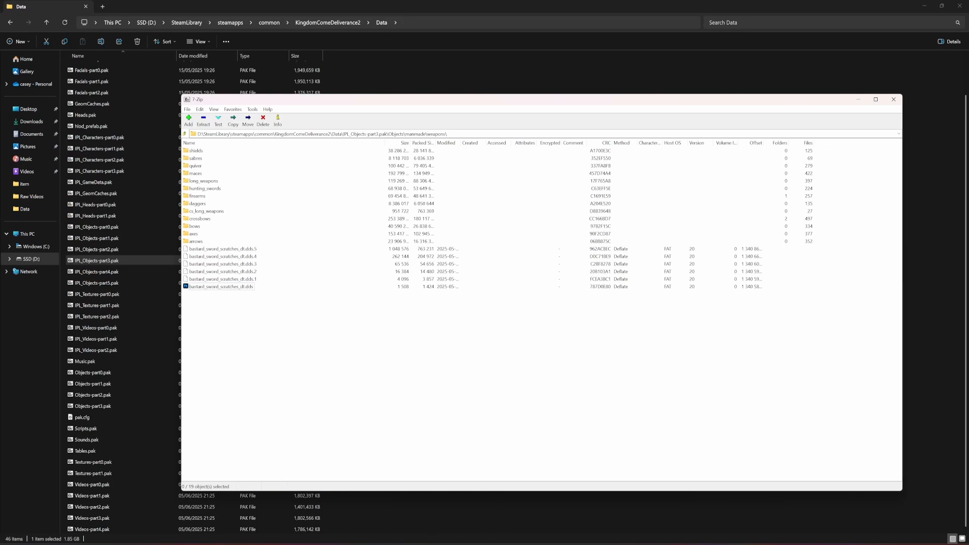
Switch to the browser, read the KCD Texture Exporter's usage description, and show the mod's downloadable files
{"action": "left_click", "coordinate": [411, 512]}
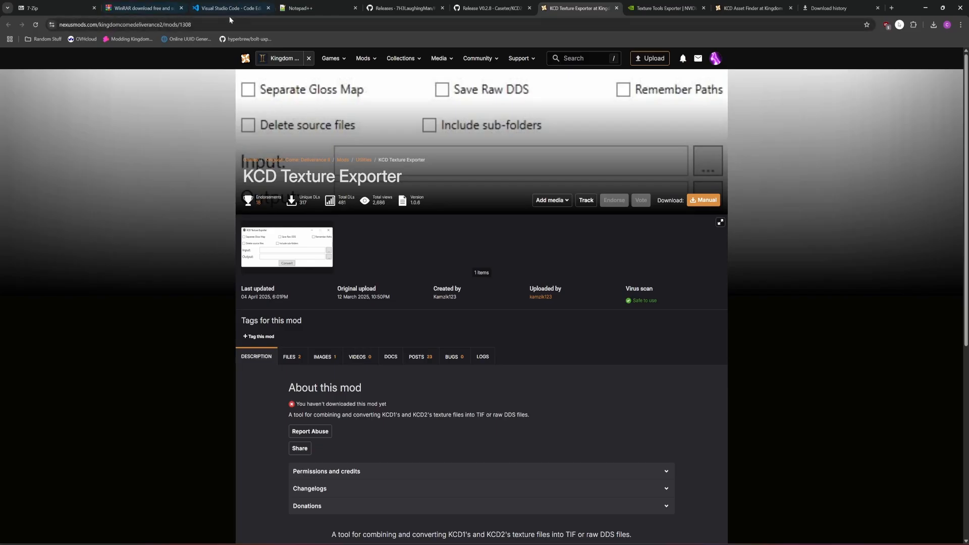
{"action": "scroll", "coordinate": [81, 300], "scroll_direction": "down", "scroll_amount": 4}
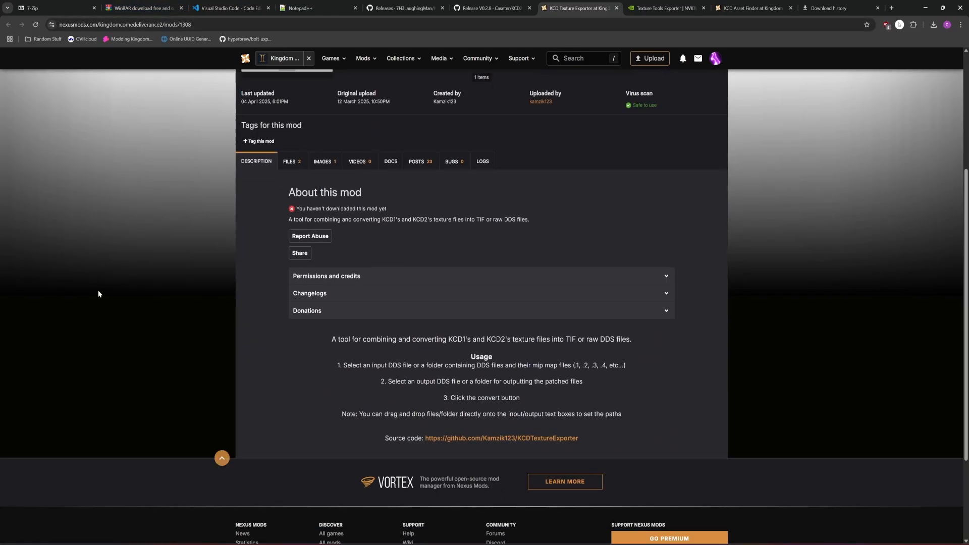
{"action": "scroll", "coordinate": [98, 290], "scroll_direction": "up", "scroll_amount": 2}
{"action": "left_click", "coordinate": [291, 239]}
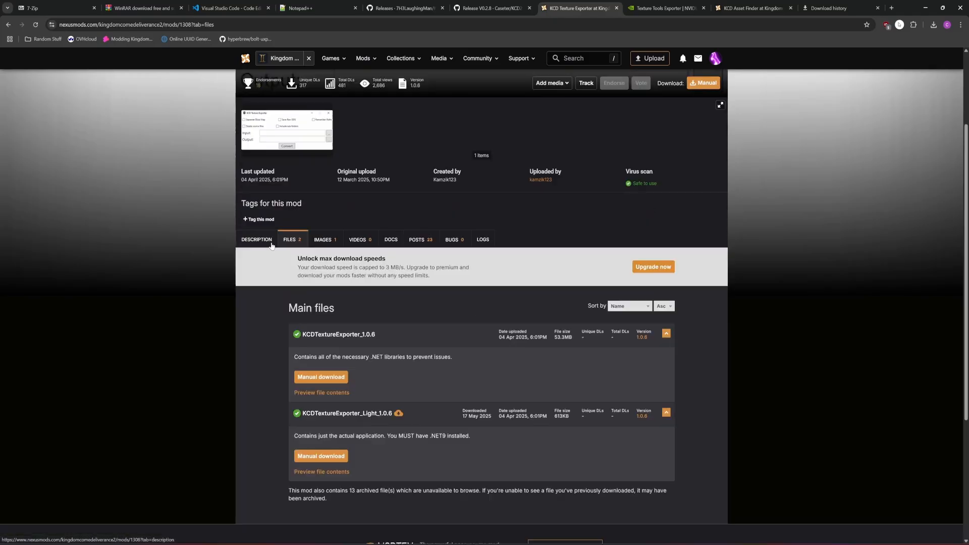
{"action": "scroll", "coordinate": [271, 282], "scroll_direction": "down", "scroll_amount": 2}
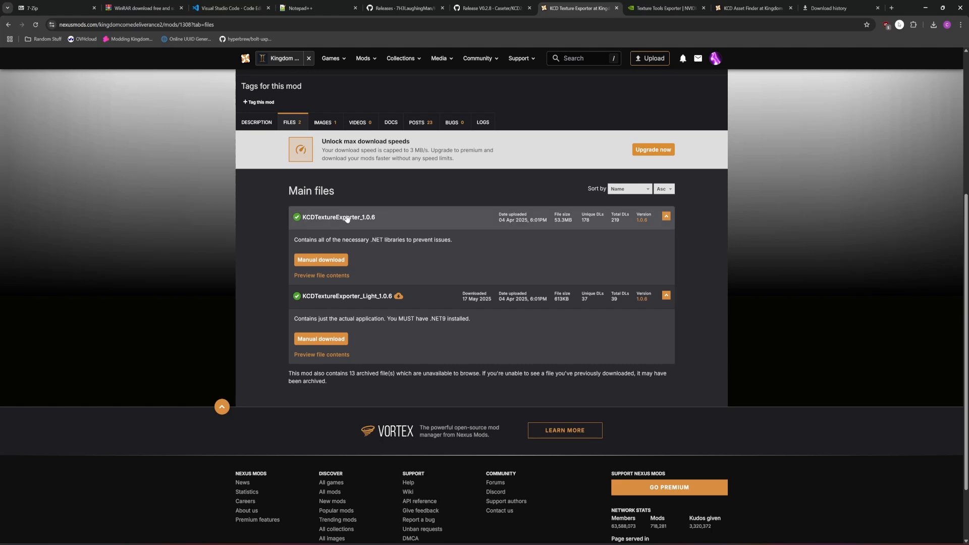
Compare the .NET notes for KCDTextureExporter_1.0.6 and KCDTextureExporter_Light_1.0.6
{"action": "left_click_drag", "start_coordinate": [420, 247], "coordinate": [398, 268]}
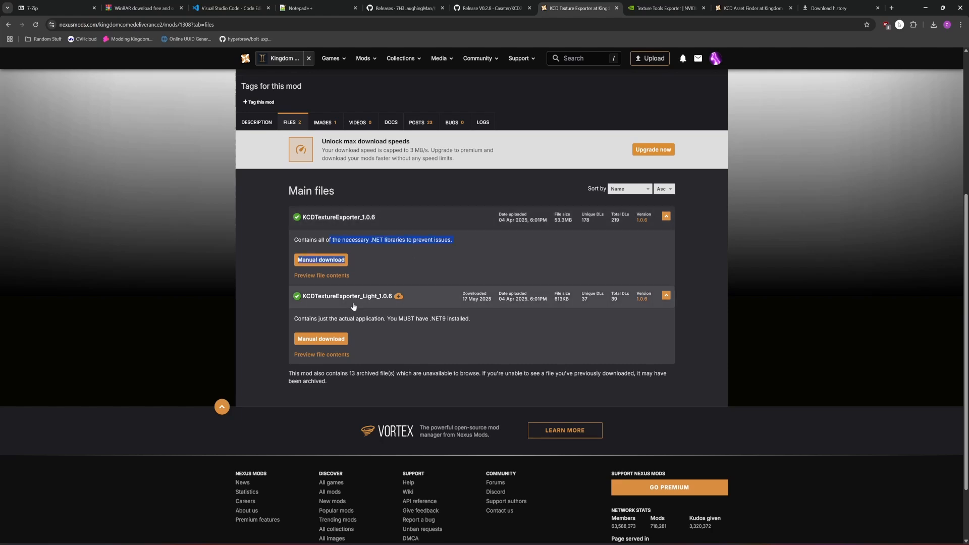
{"action": "left_click", "coordinate": [377, 318]}
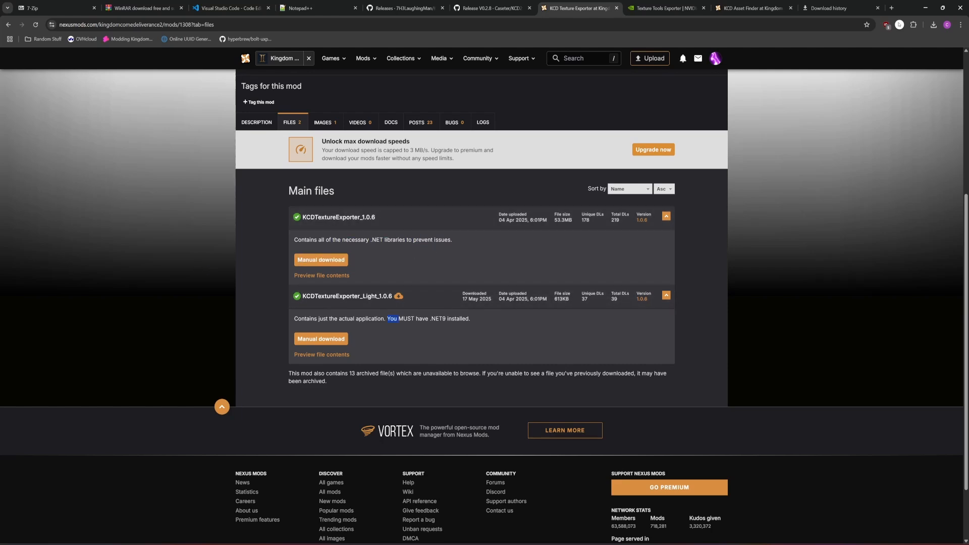
{"action": "triple_click", "coordinate": [405, 318]}
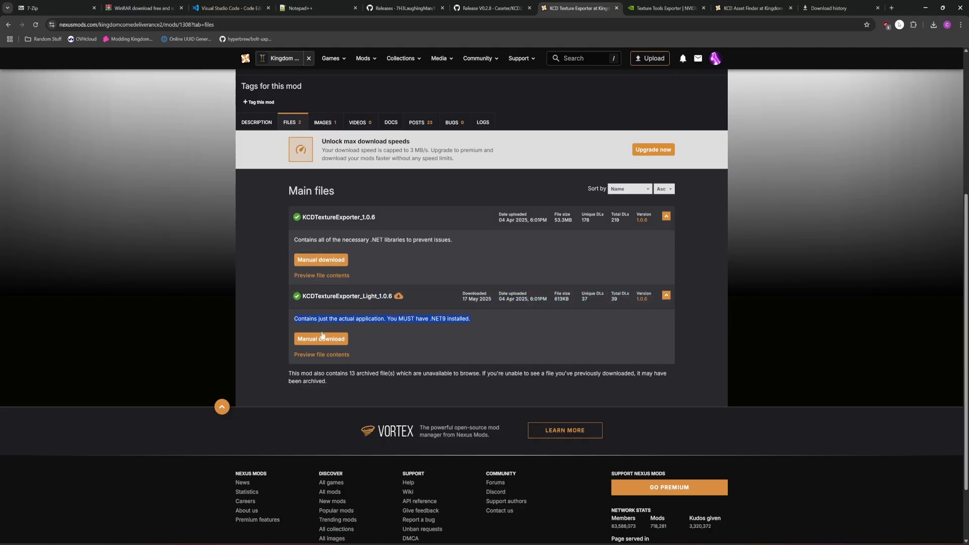
{"action": "left_click", "coordinate": [214, 294]}
{"action": "triple_click", "coordinate": [404, 239]}
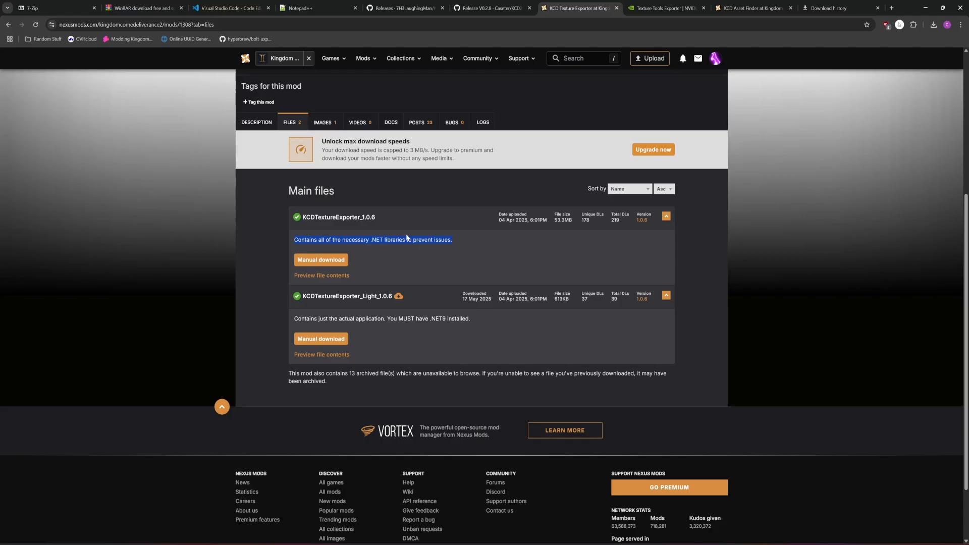
{"action": "left_click", "coordinate": [440, 299]}
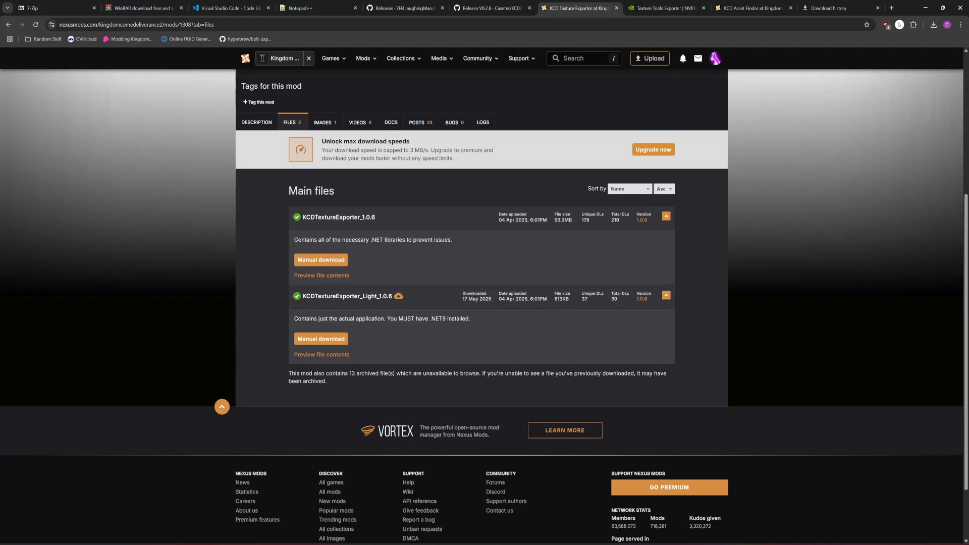
Start the slow download of KCDTextureExporter_1.0.6, and browse to the KCD2Modding\KCDTextureExporter folder on the D: drive in File Explorer
{"action": "left_click", "coordinate": [322, 261]}
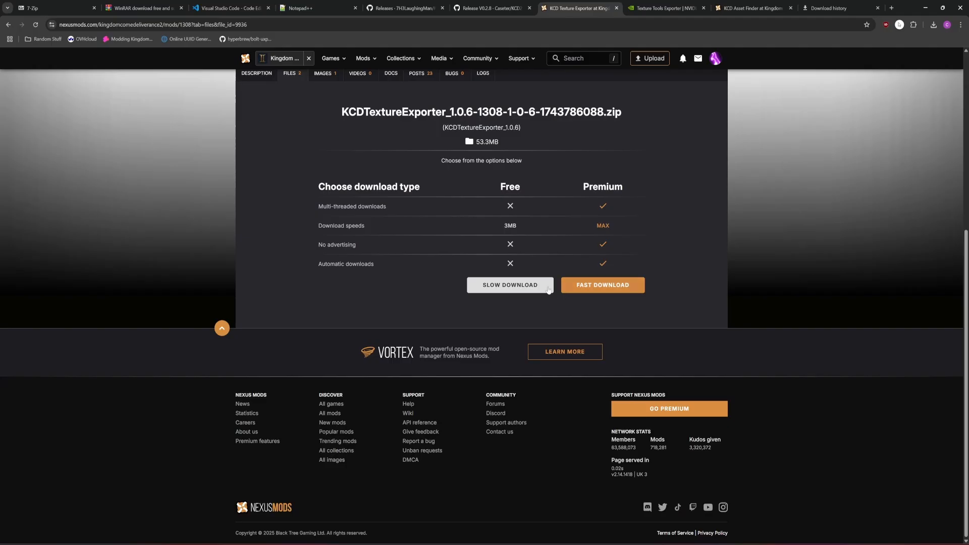
{"action": "left_click", "coordinate": [549, 286]}
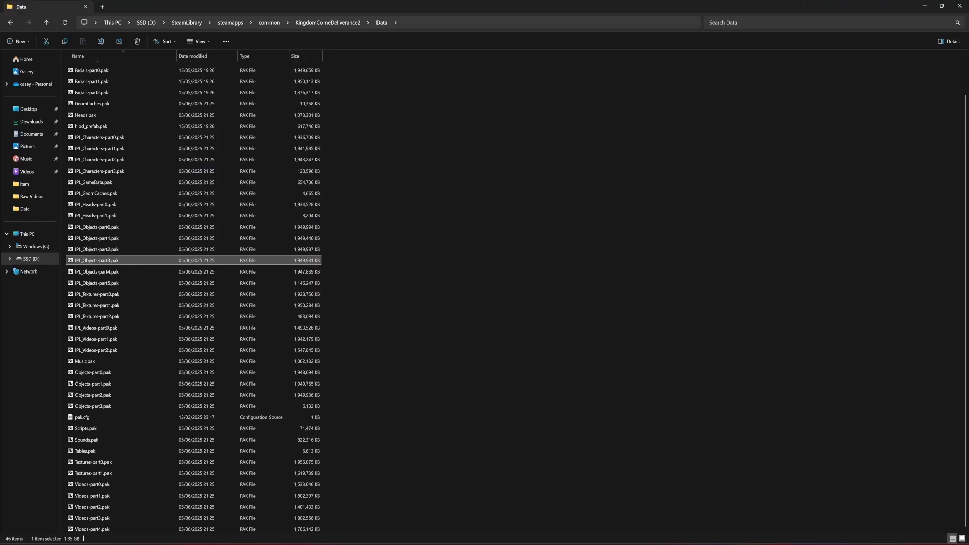
{"action": "left_click", "coordinate": [23, 259]}
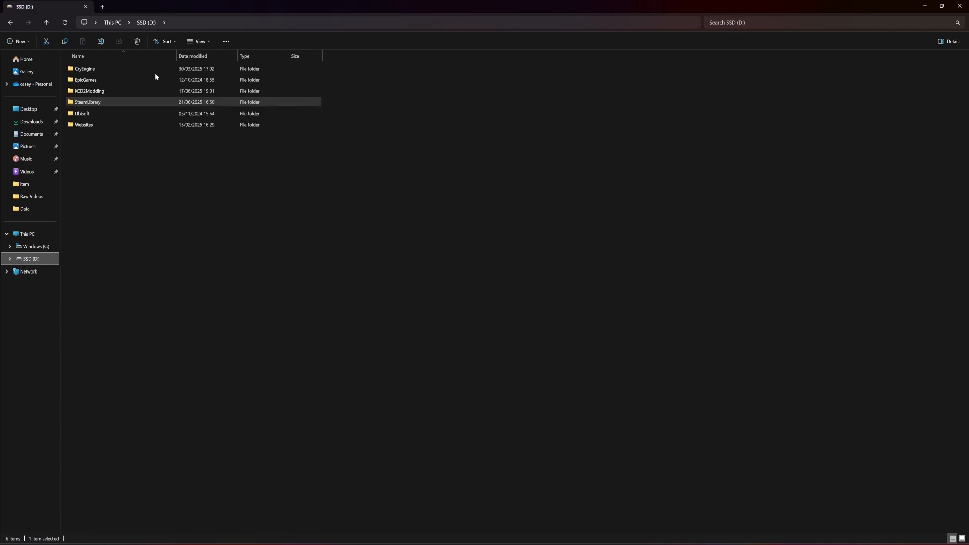
{"action": "double_click", "coordinate": [96, 91]}
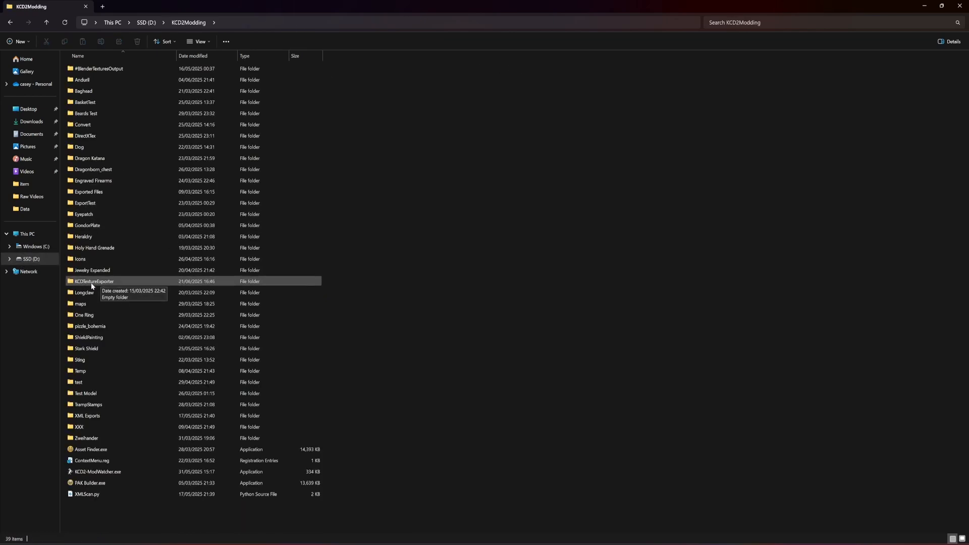
{"action": "double_click", "coordinate": [84, 285]}
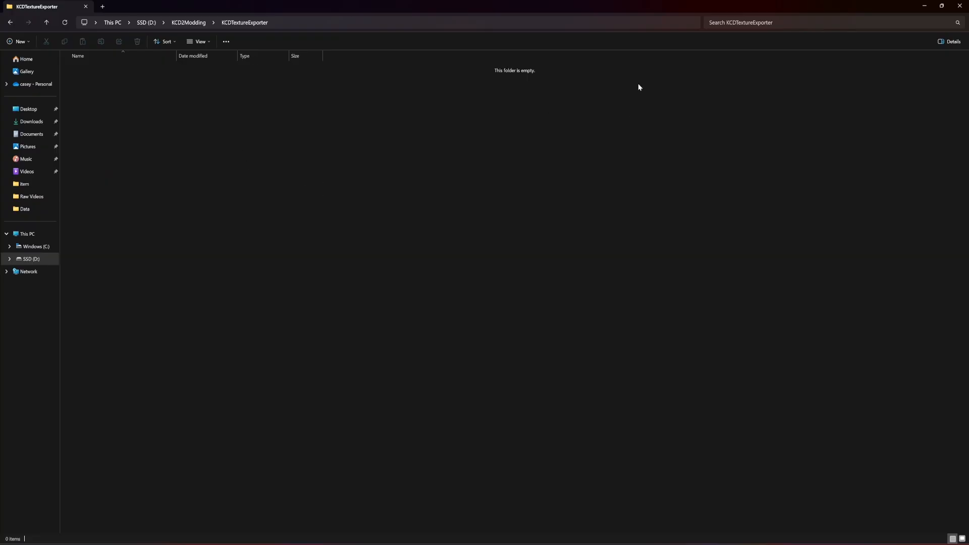
Open the downloaded KCDTextureExporter zip and copy KCDTextureExporter.exe into the empty KCDTextureExporter folder
{"action": "key", "text": "alt+Tab"}
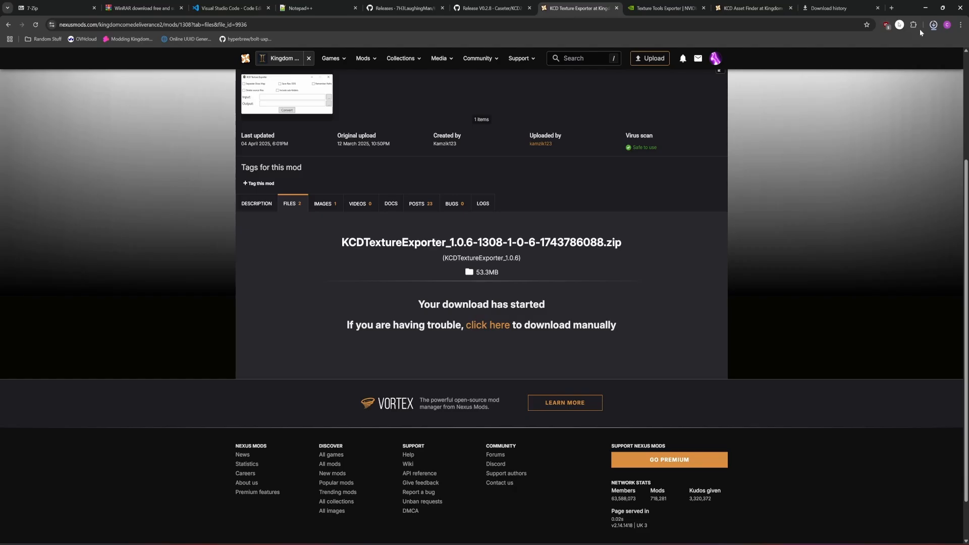
{"action": "left_click", "coordinate": [934, 24]}
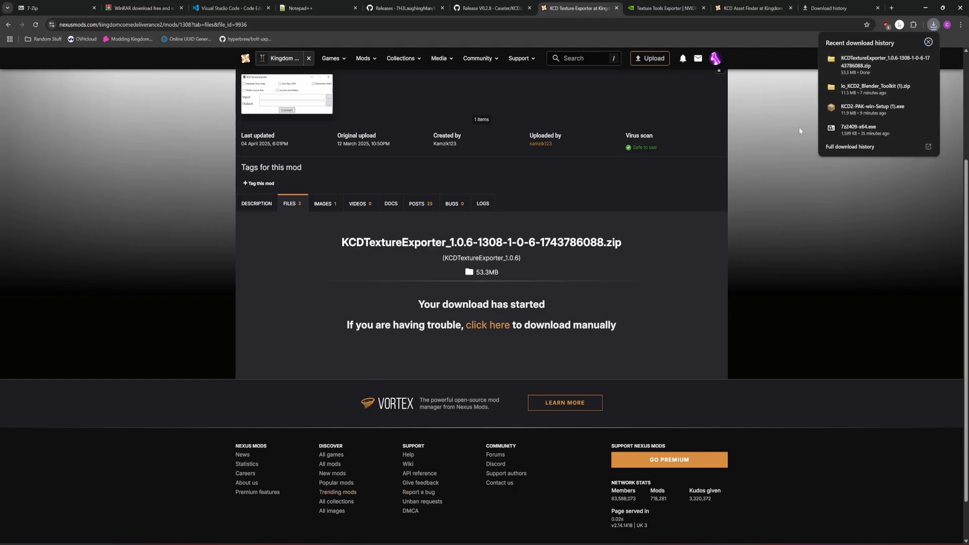
{"action": "mouse_move", "coordinate": [898, 66]}
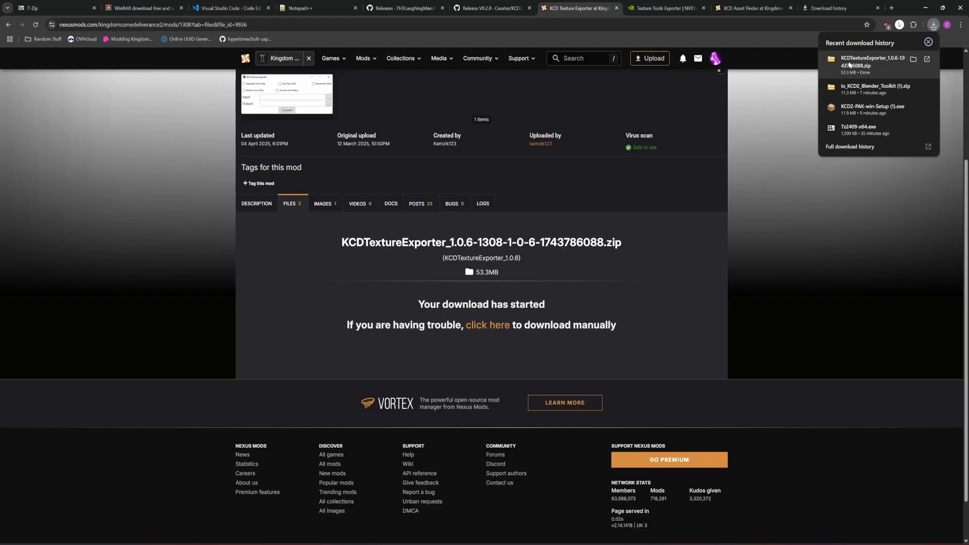
{"action": "left_click", "coordinate": [885, 64]}
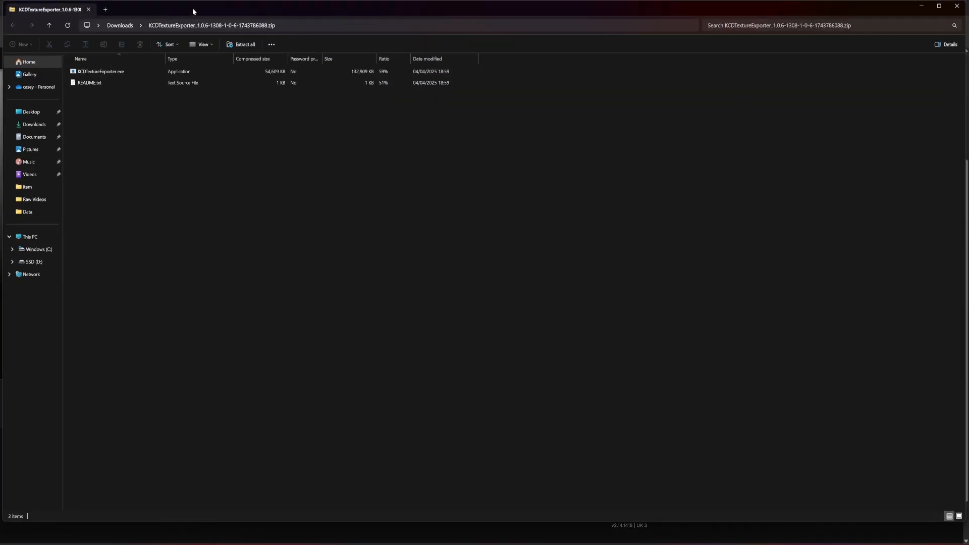
{"action": "left_click_drag", "start_coordinate": [190, 9], "coordinate": [505, 147]}
{"action": "mouse_move", "coordinate": [427, 543]}
{"action": "left_click", "coordinate": [398, 512]}
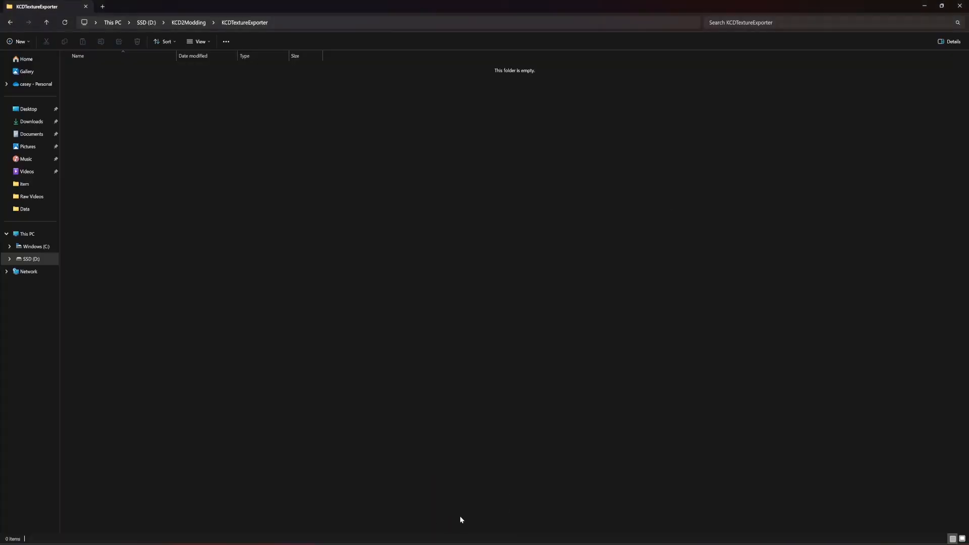
{"action": "left_click", "coordinate": [462, 512]}
{"action": "left_click_drag", "start_coordinate": [425, 216], "coordinate": [237, 96]}
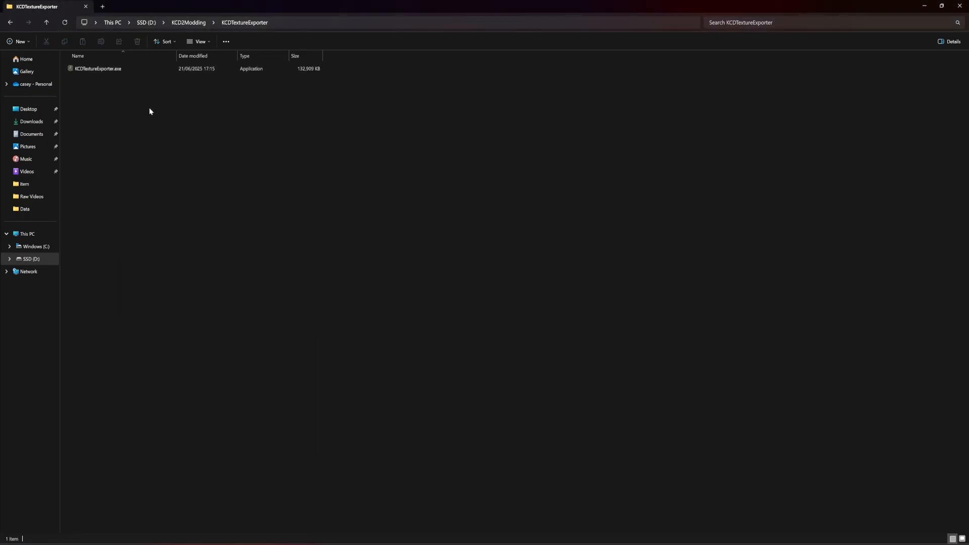
Launch KCDTextureExporter.exe and allow it to run past the Windows SmartScreen block
{"action": "double_click", "coordinate": [97, 68]}
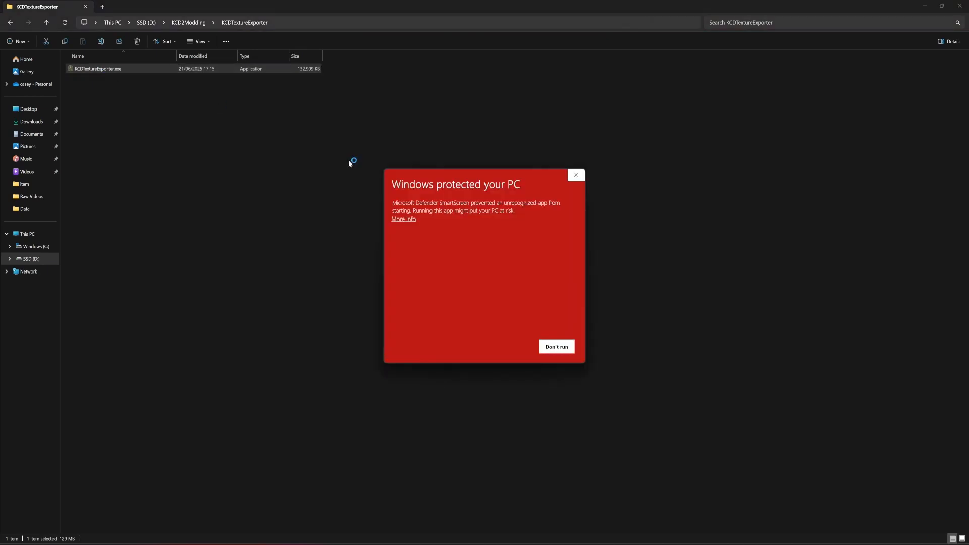
{"action": "left_click", "coordinate": [402, 221]}
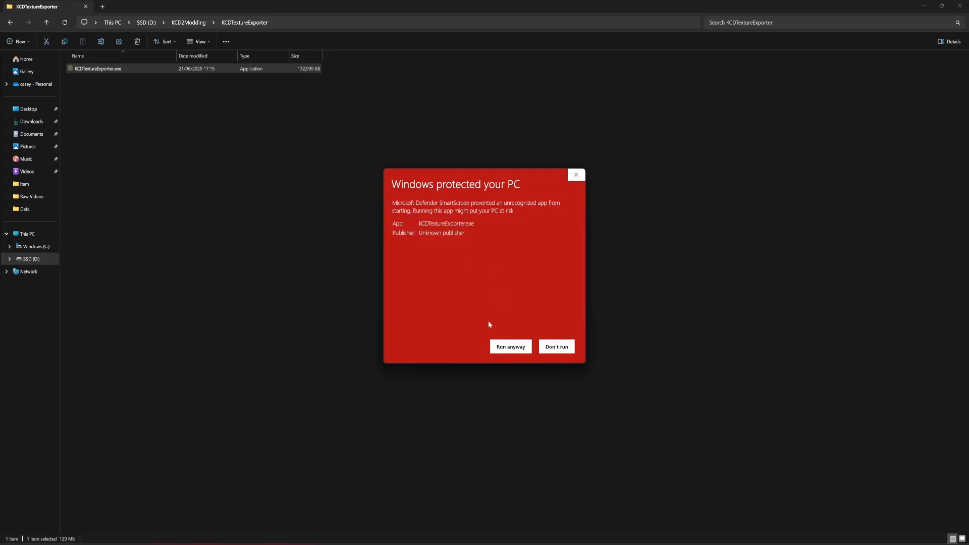
{"action": "left_click", "coordinate": [503, 345]}
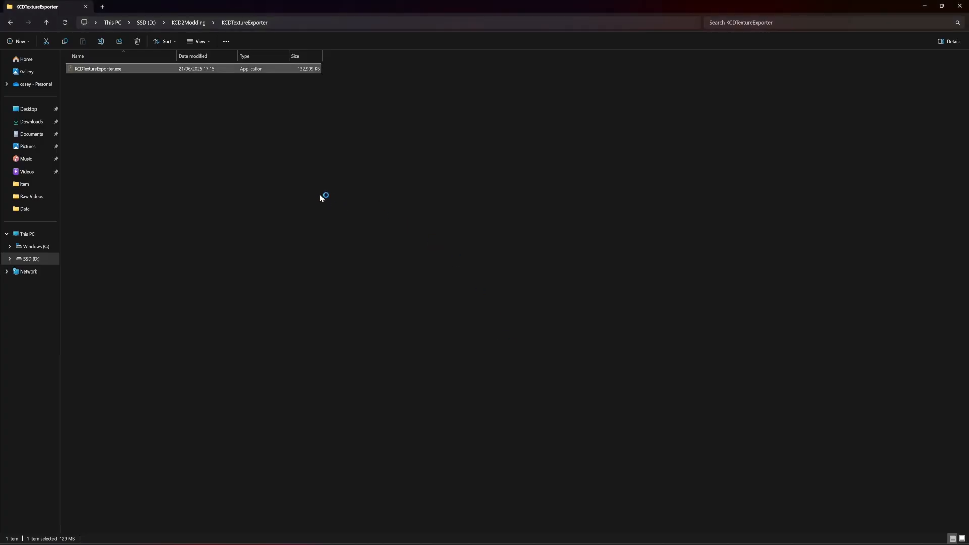
{"action": "left_click", "coordinate": [291, 183]}
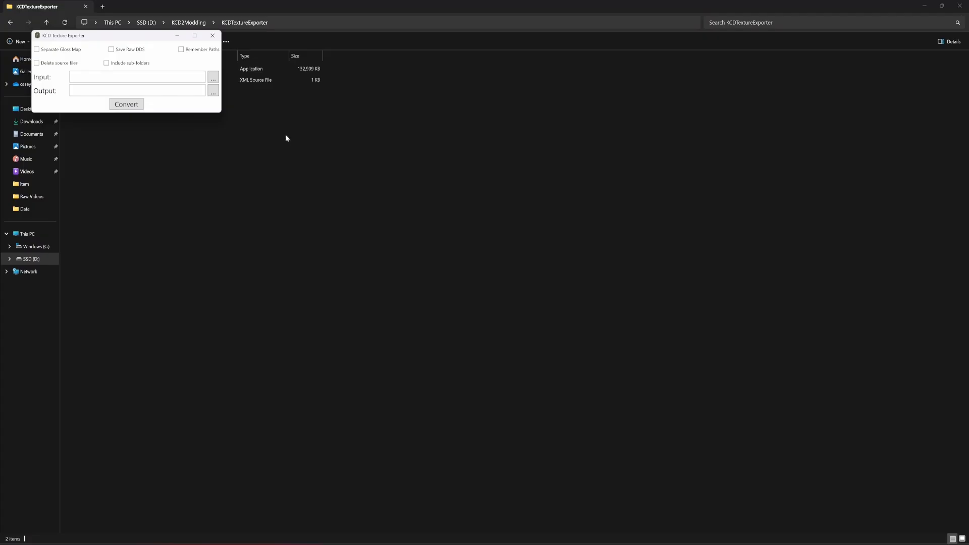
Move the KCD Texture Exporter window clear of the file list to review its options and path fields, and close it
{"action": "left_click_drag", "start_coordinate": [122, 38], "coordinate": [346, 146]}
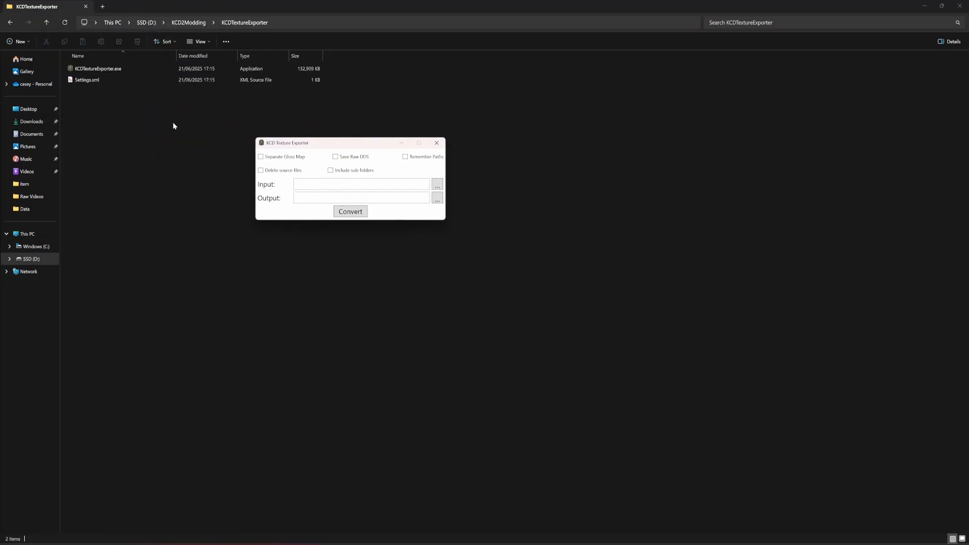
{"action": "left_click_drag", "start_coordinate": [293, 146], "coordinate": [231, 134]}
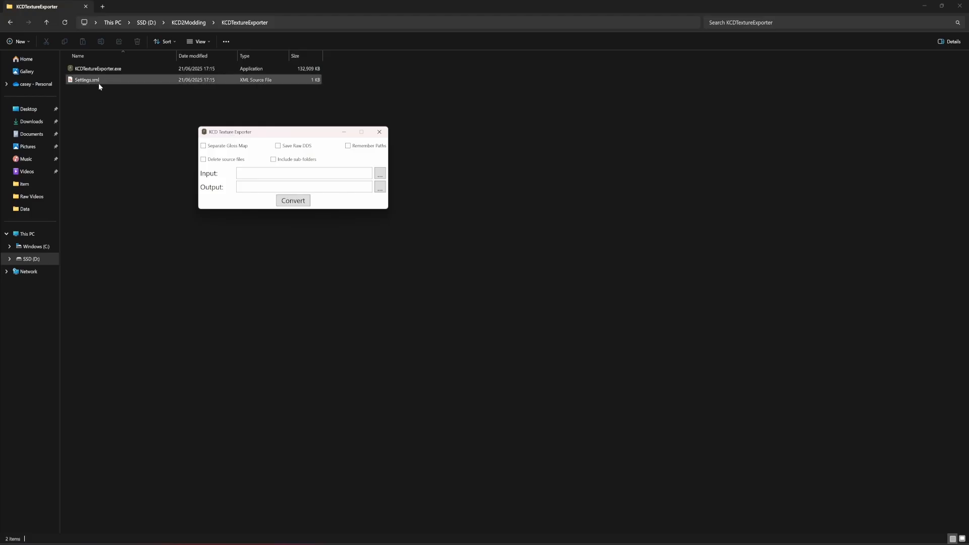
{"action": "left_click_drag", "start_coordinate": [242, 131], "coordinate": [261, 146]}
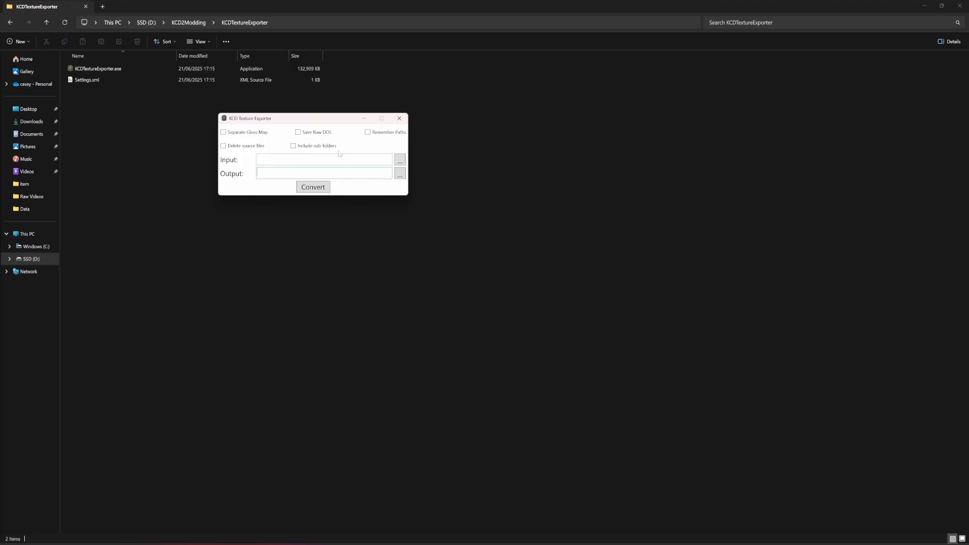
{"action": "left_click", "coordinate": [398, 119]}
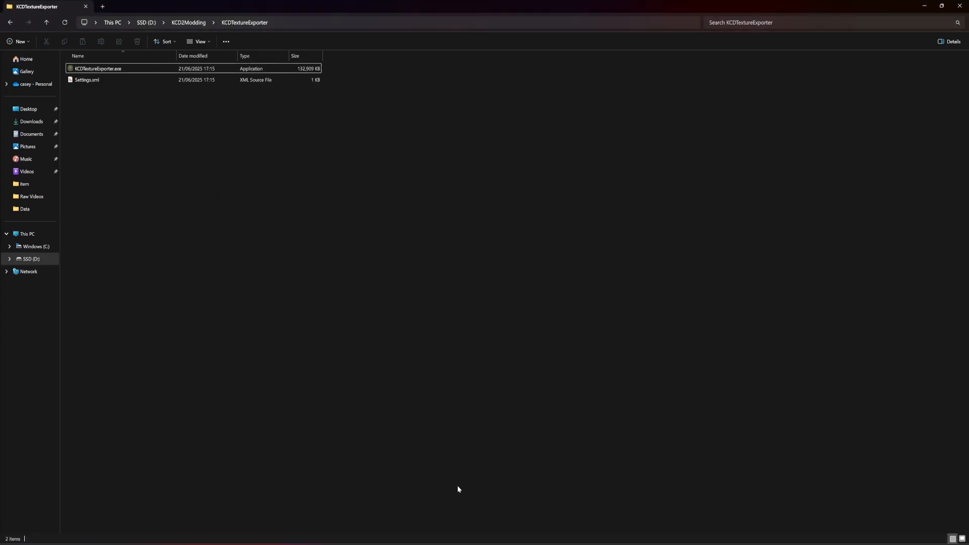
Return to the browser, close the download history page, and bring up the NVIDIA Texture Tools Exporter page
{"action": "left_click", "coordinate": [415, 543]}
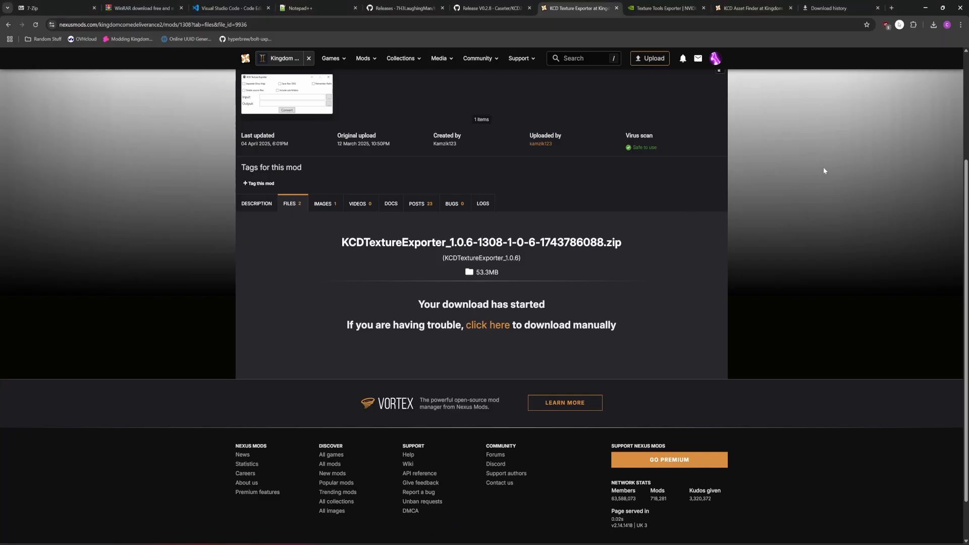
{"action": "left_click", "coordinate": [877, 8]}
{"action": "left_click", "coordinate": [713, 5]}
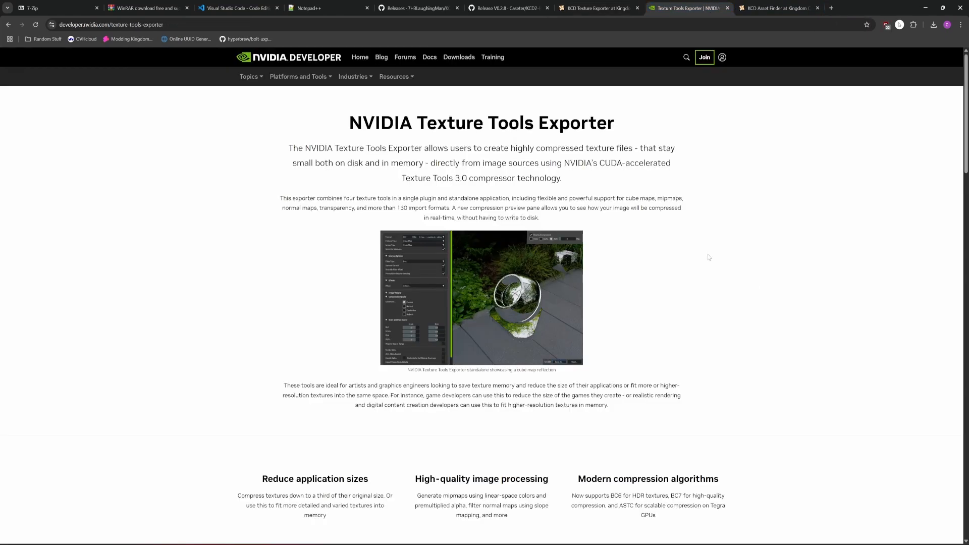
Review the NVIDIA Texture Tools Exporter page from its title to the Standalone Application and Adobe Photoshop Plugin downloads
{"action": "left_click_drag", "start_coordinate": [427, 123], "coordinate": [630, 123]}
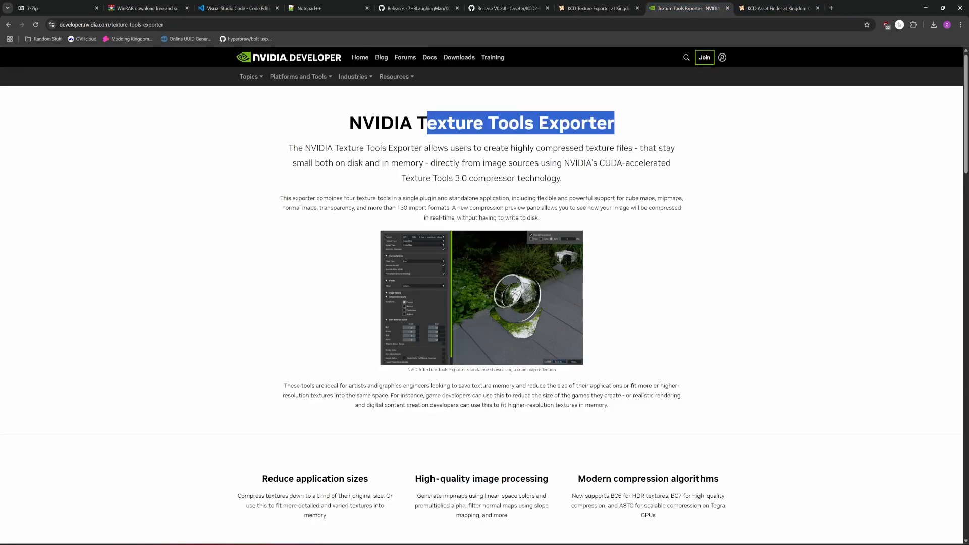
{"action": "triple_click", "coordinate": [580, 124]}
{"action": "scroll", "coordinate": [777, 261], "scroll_direction": "down", "scroll_amount": 8}
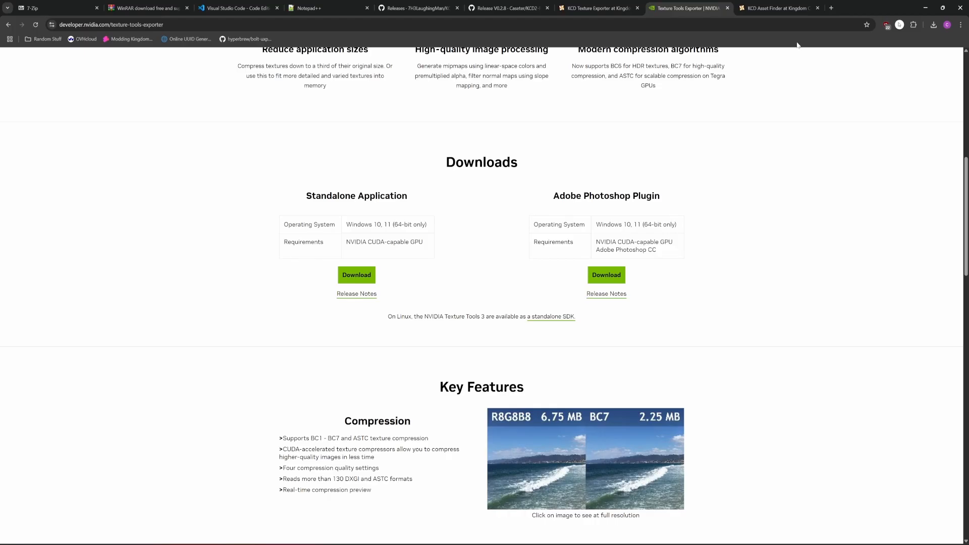
Bring up the KCD Asset Finder mod page and view its screenshots in the image gallery, and close the gallery
{"action": "left_click", "coordinate": [777, 8]}
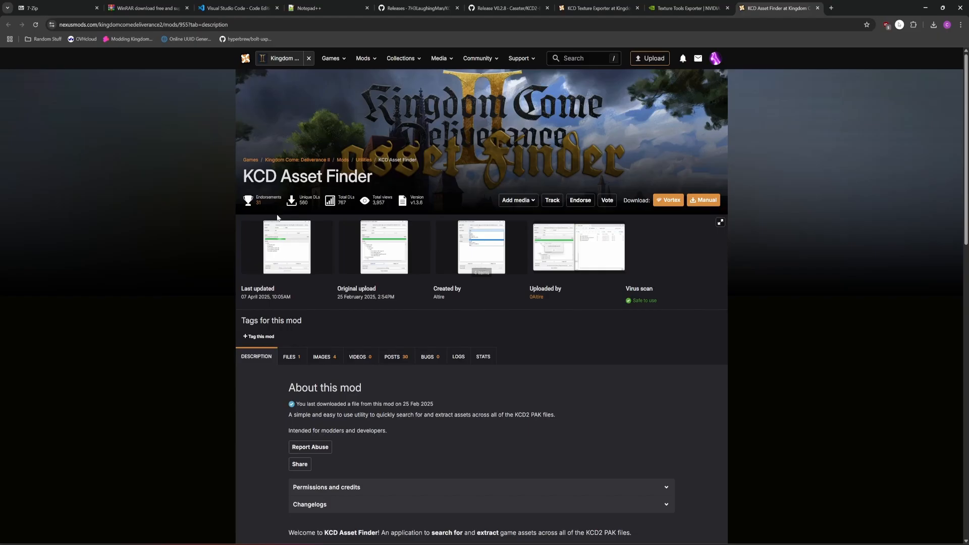
{"action": "left_click_drag", "start_coordinate": [282, 176], "coordinate": [378, 182]}
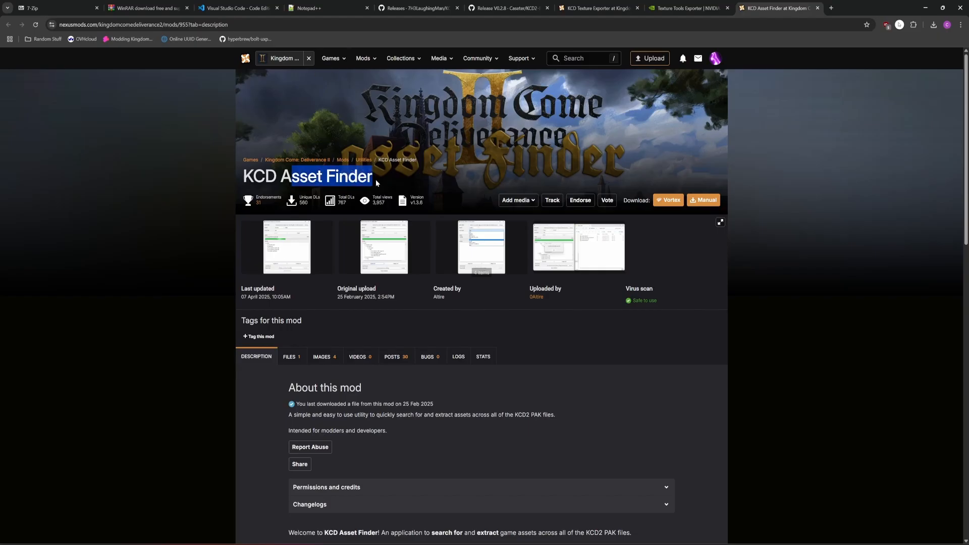
{"action": "left_click", "coordinate": [378, 183]}
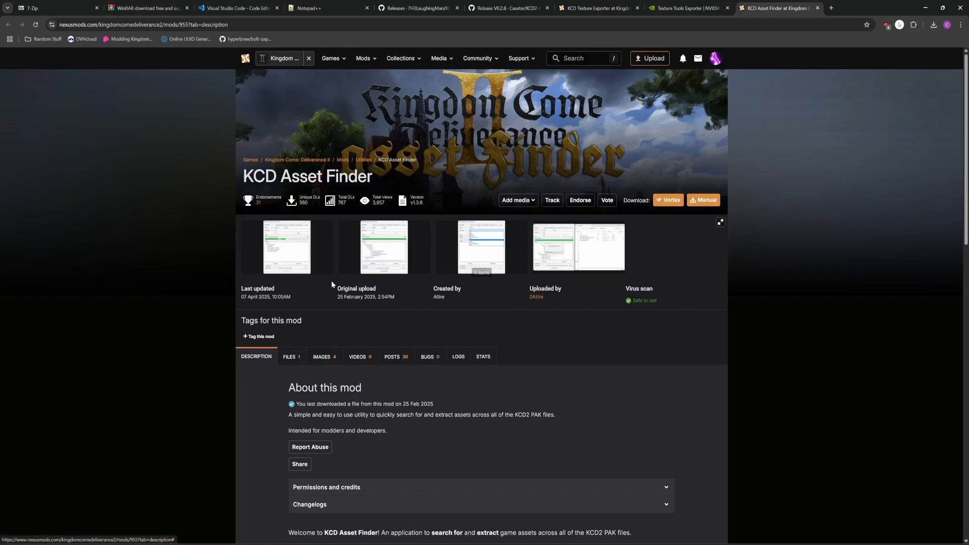
{"action": "left_click", "coordinate": [286, 260]}
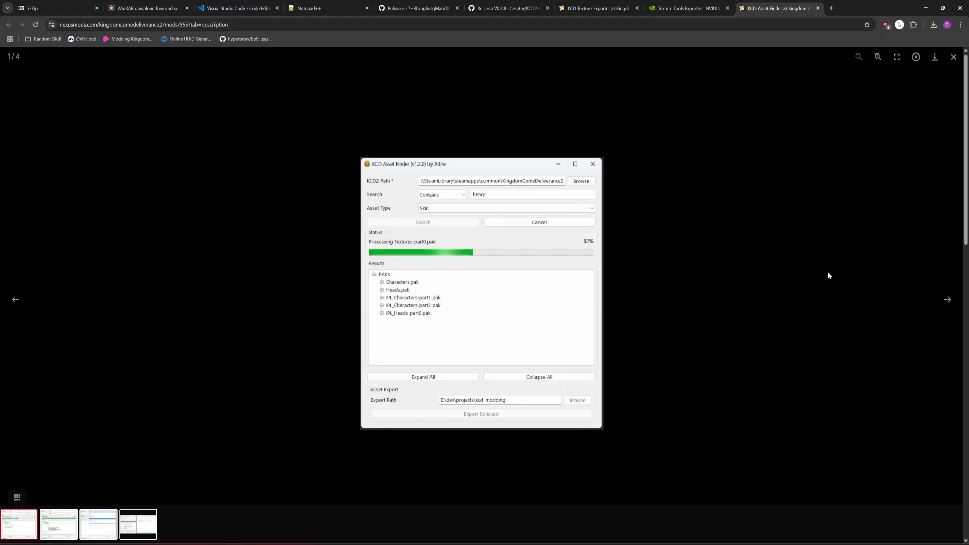
{"action": "left_click", "coordinate": [949, 299]}
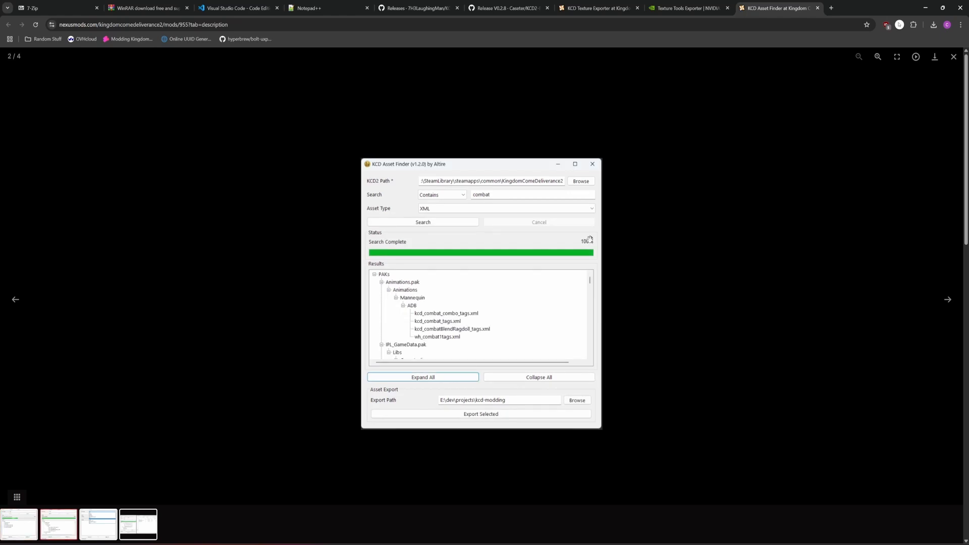
{"action": "left_click", "coordinate": [948, 299]}
{"action": "left_click", "coordinate": [15, 300]}
{"action": "left_click", "coordinate": [953, 57]}
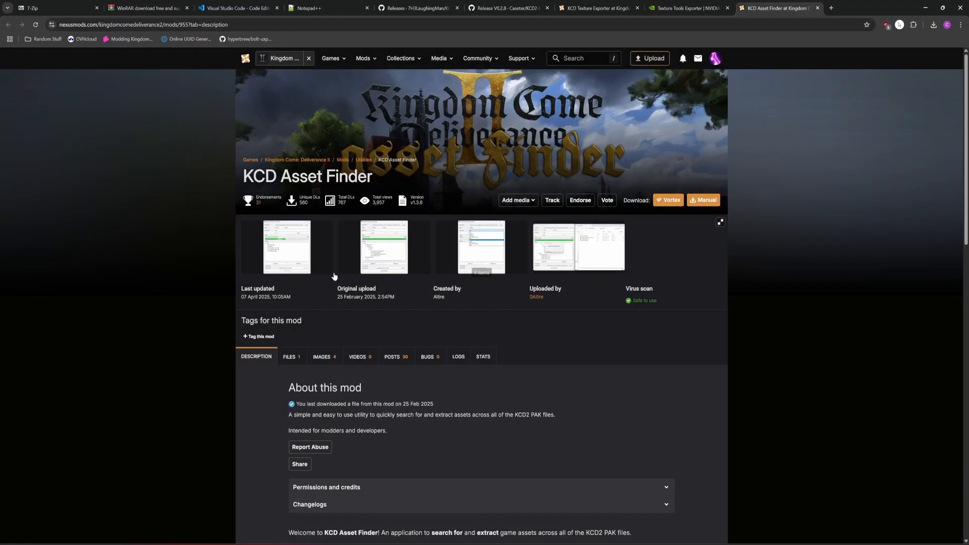
Show the KCD Asset Finder mod's images and its files list, and look over the main and old file versions
{"action": "left_click", "coordinate": [318, 357]}
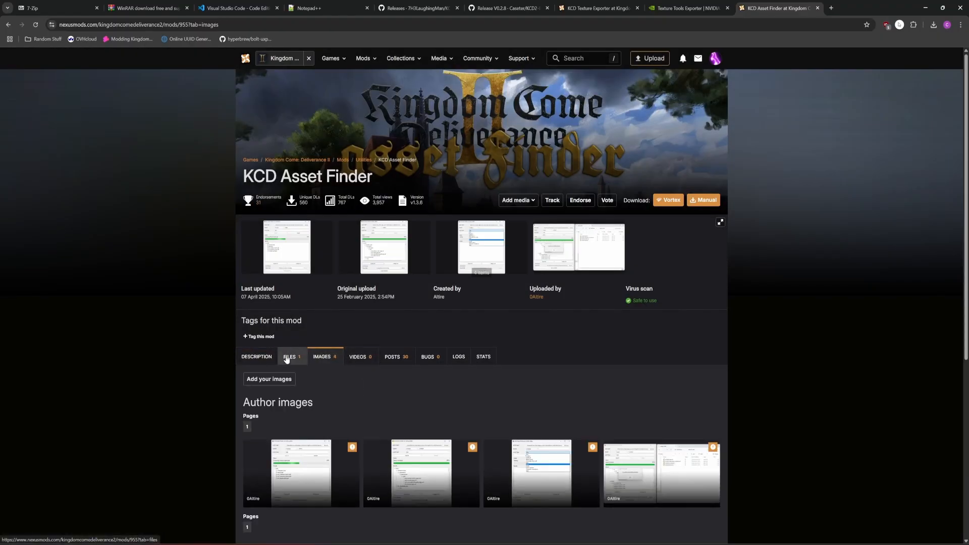
{"action": "left_click", "coordinate": [291, 357]}
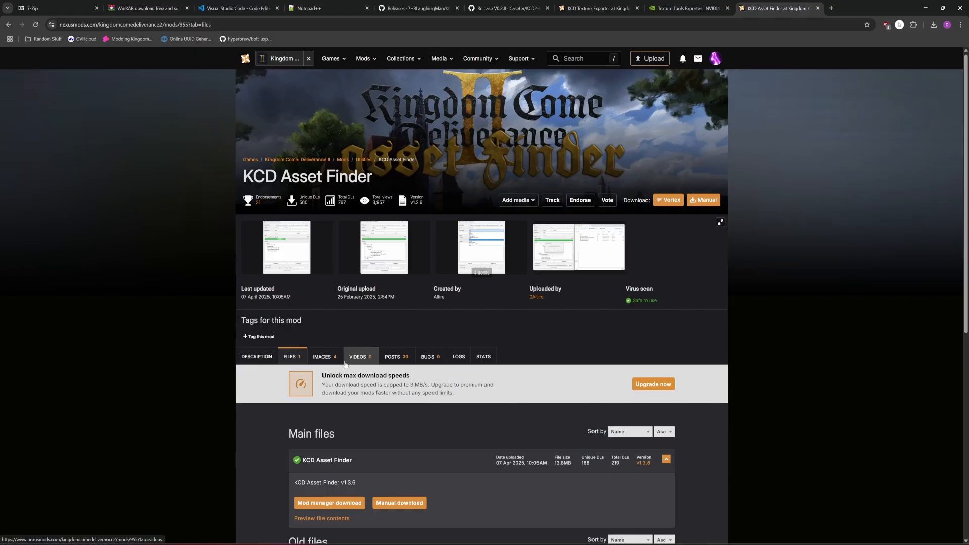
{"action": "scroll", "coordinate": [184, 403], "scroll_direction": "down", "scroll_amount": 4}
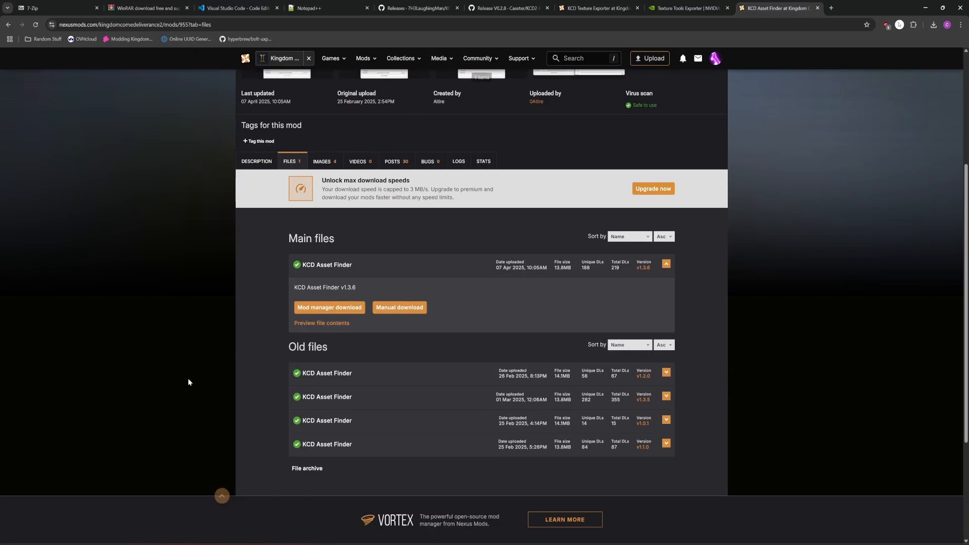
{"action": "scroll", "coordinate": [206, 236], "scroll_direction": "up", "scroll_amount": 2}
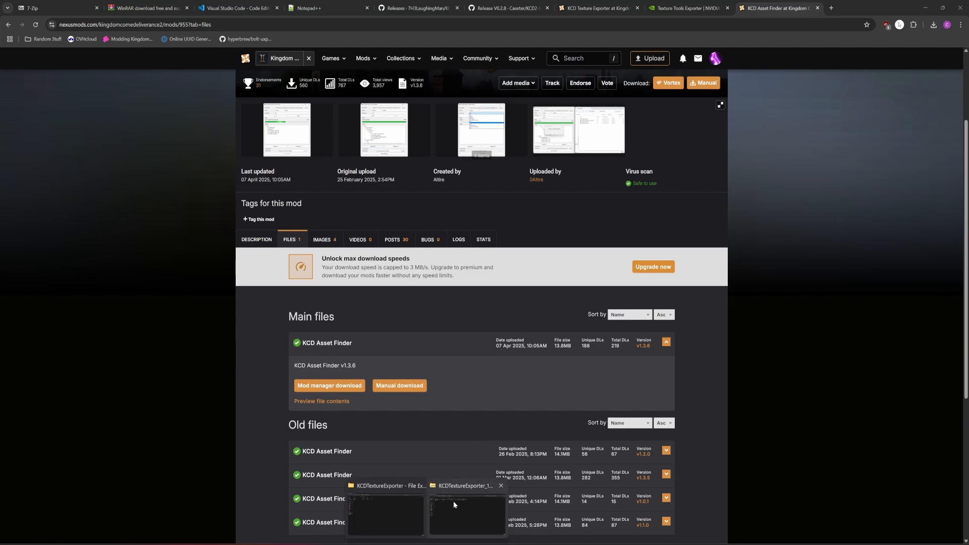
Switch to File Explorer, go up to the KCD2Modding folder and launch Asset Finder.exe
{"action": "mouse_move", "coordinate": [453, 502]}
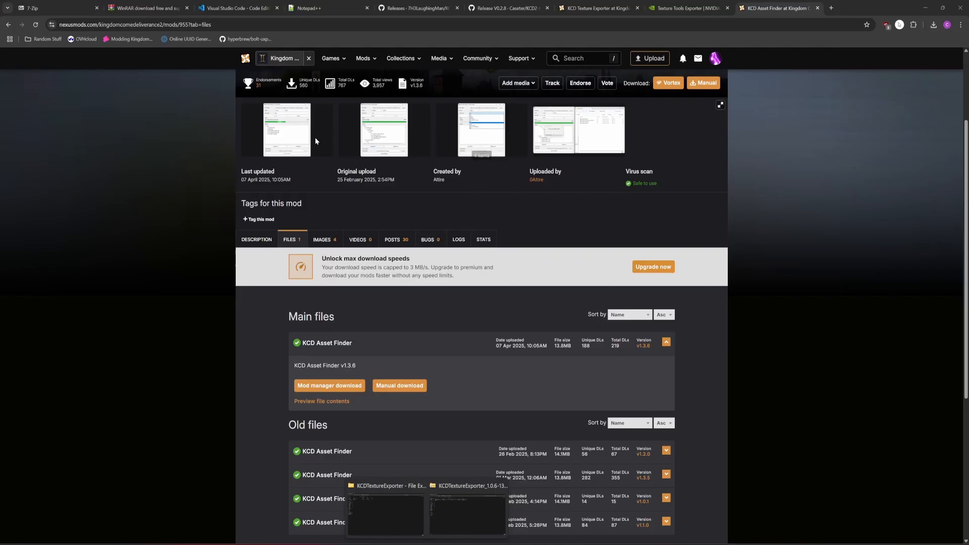
{"action": "left_click", "coordinate": [365, 503]}
{"action": "left_click", "coordinate": [191, 23]}
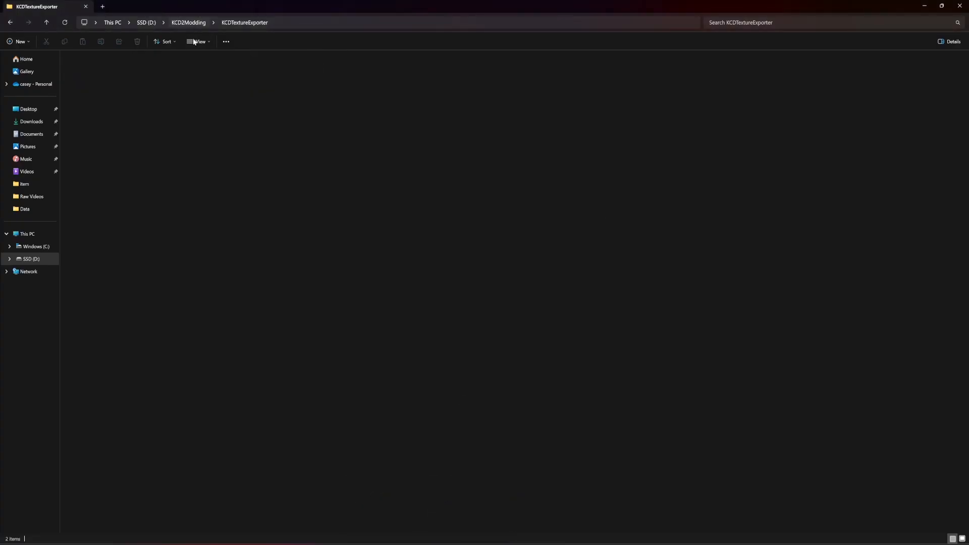
{"action": "left_click", "coordinate": [85, 450]}
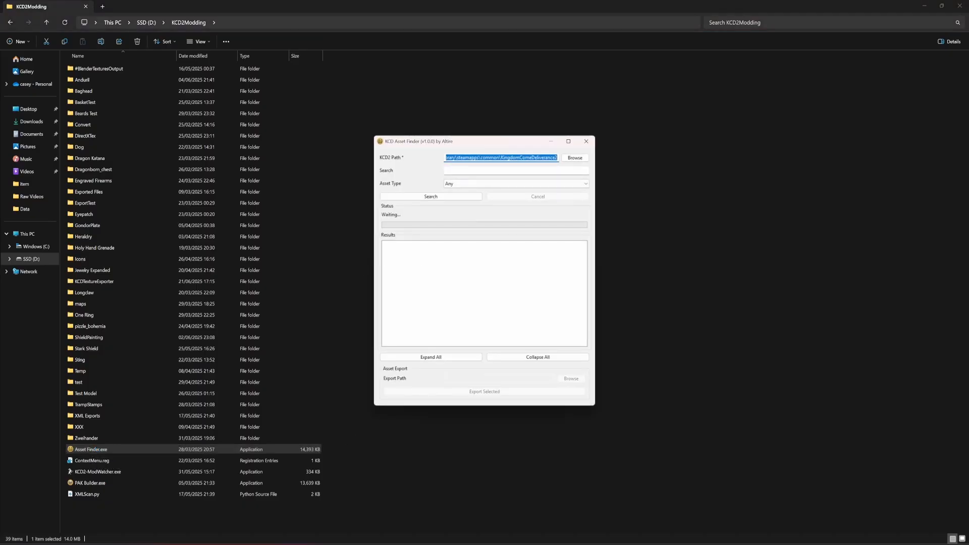
Set the KCD2 path in Asset Finder to the steamapps\common\KingdomComeDeliverance2 game folder
{"action": "left_click", "coordinate": [538, 158]}
{"action": "left_click_drag", "start_coordinate": [539, 158], "coordinate": [559, 159]}
{"action": "key", "text": "BackSpace"}
{"action": "key", "text": "ctrl+v"}
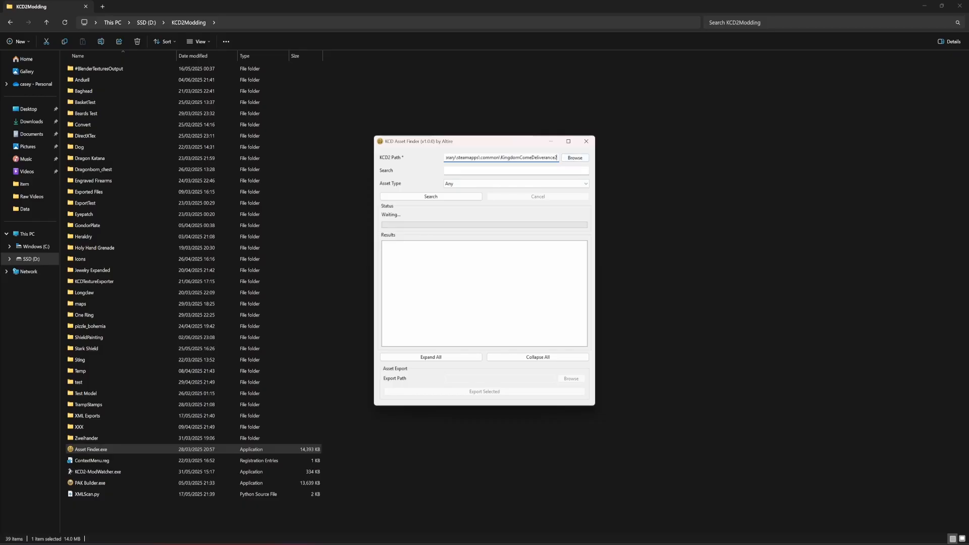
Search the game assets for "henry" with the asset type limited to Skin
{"action": "left_click", "coordinate": [526, 172]}
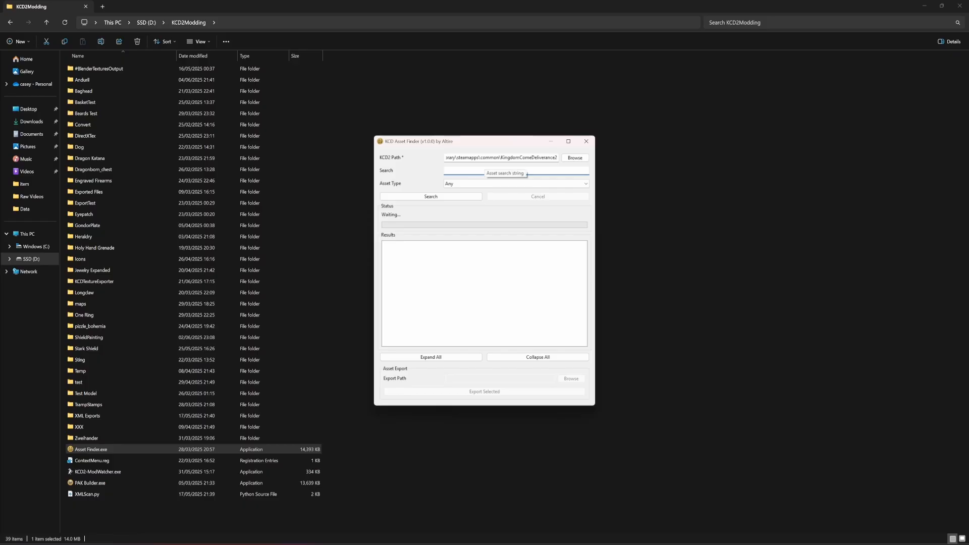
{"action": "type", "text": "henry"}
{"action": "left_click", "coordinate": [464, 184]}
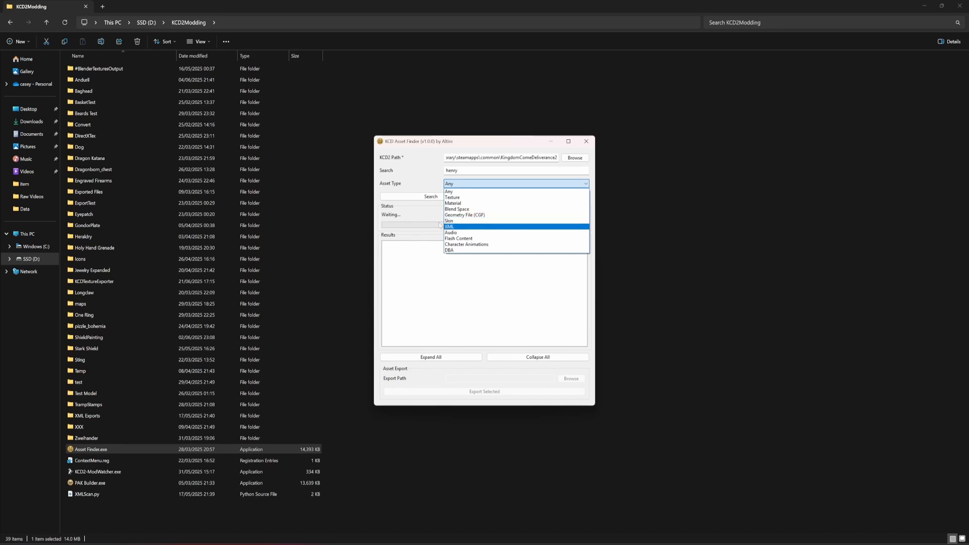
{"action": "left_click", "coordinate": [447, 222]}
{"action": "left_click", "coordinate": [452, 197]}
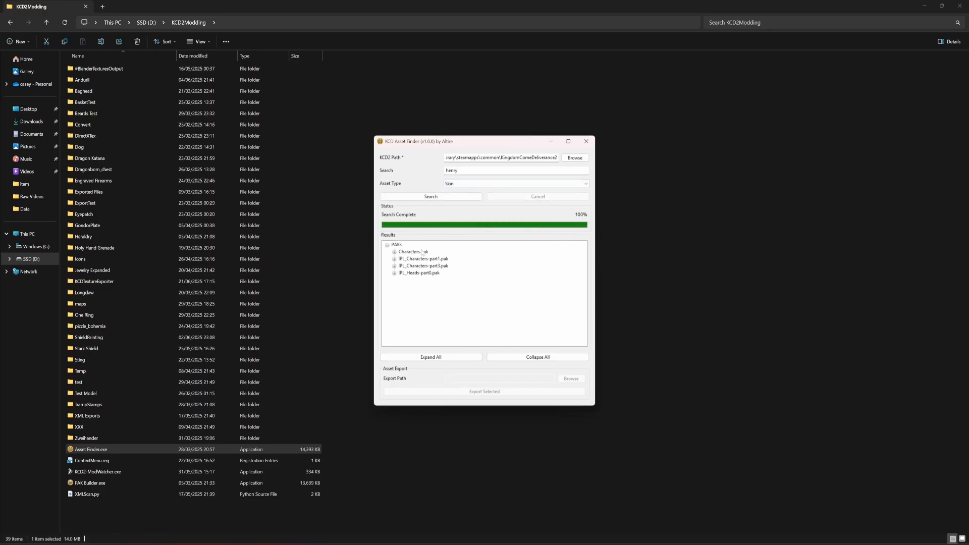
Expand all search results and examine the skin files under each PAK, including the child_henry, m_hair_henry and m_head_henry files
{"action": "left_click", "coordinate": [451, 357]}
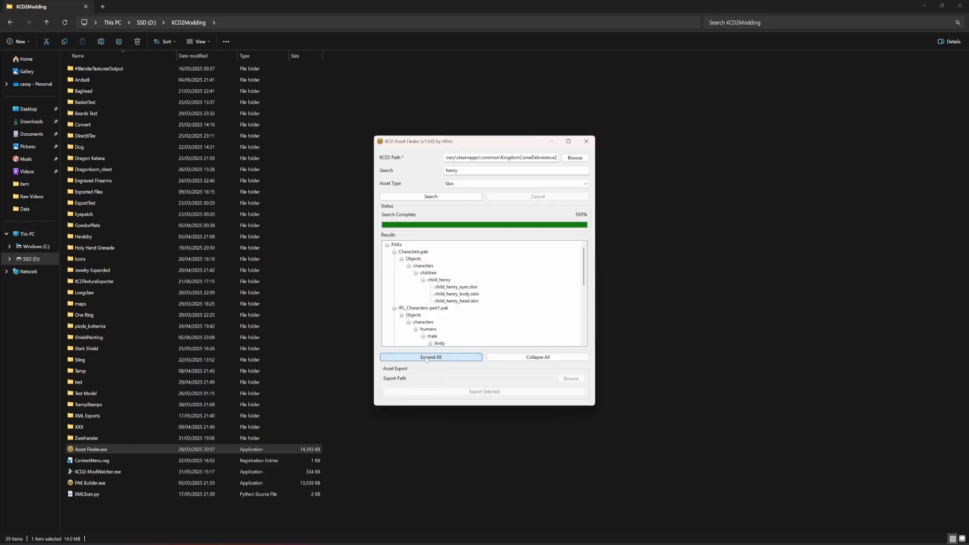
{"action": "left_click", "coordinate": [456, 294]}
{"action": "scroll", "coordinate": [465, 284], "scroll_direction": "down", "scroll_amount": 2}
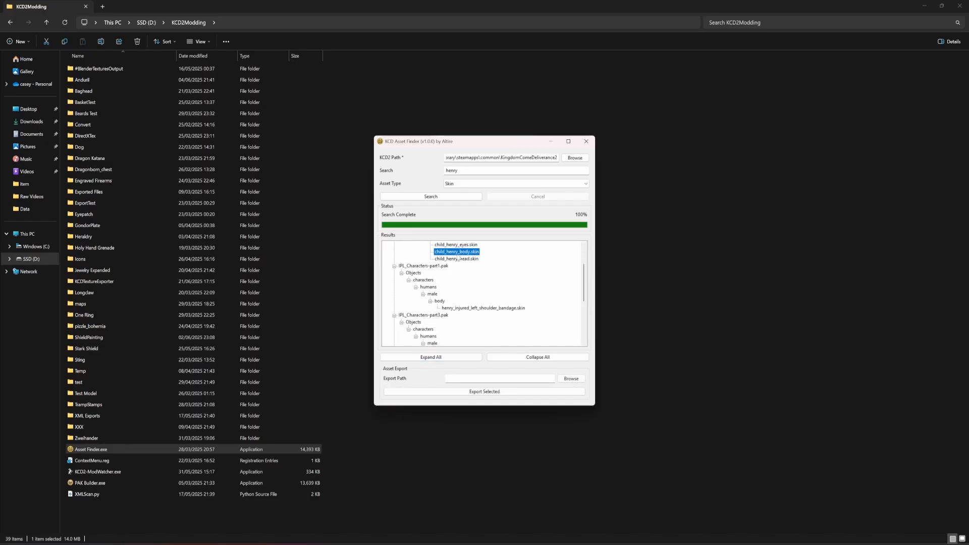
{"action": "scroll", "coordinate": [457, 257], "scroll_direction": "up", "scroll_amount": 2}
{"action": "left_click", "coordinate": [446, 281]}
{"action": "left_click", "coordinate": [451, 288]}
{"action": "scroll", "coordinate": [462, 289], "scroll_direction": "down", "scroll_amount": 4}
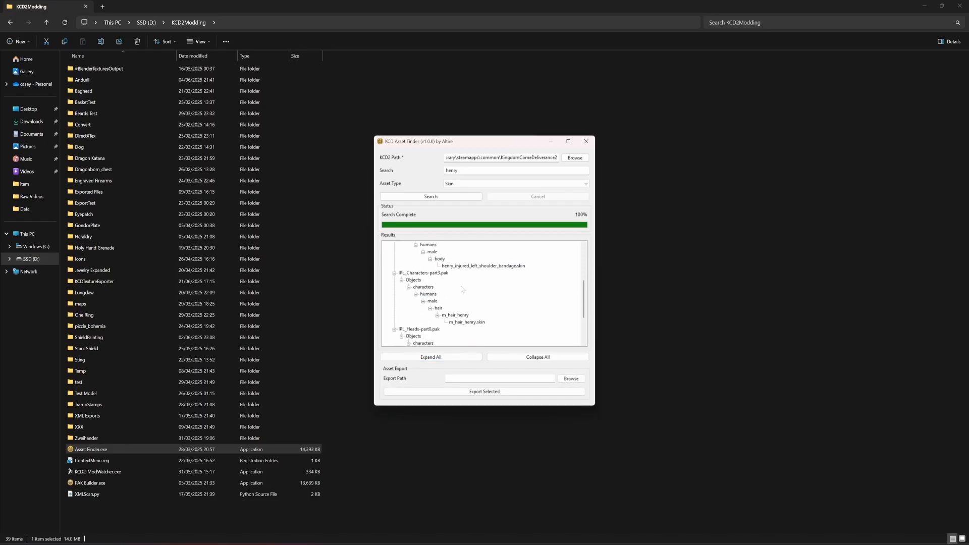
{"action": "left_click", "coordinate": [475, 267]}
{"action": "left_click", "coordinate": [458, 322]}
{"action": "scroll", "coordinate": [470, 283], "scroll_direction": "down", "scroll_amount": 3}
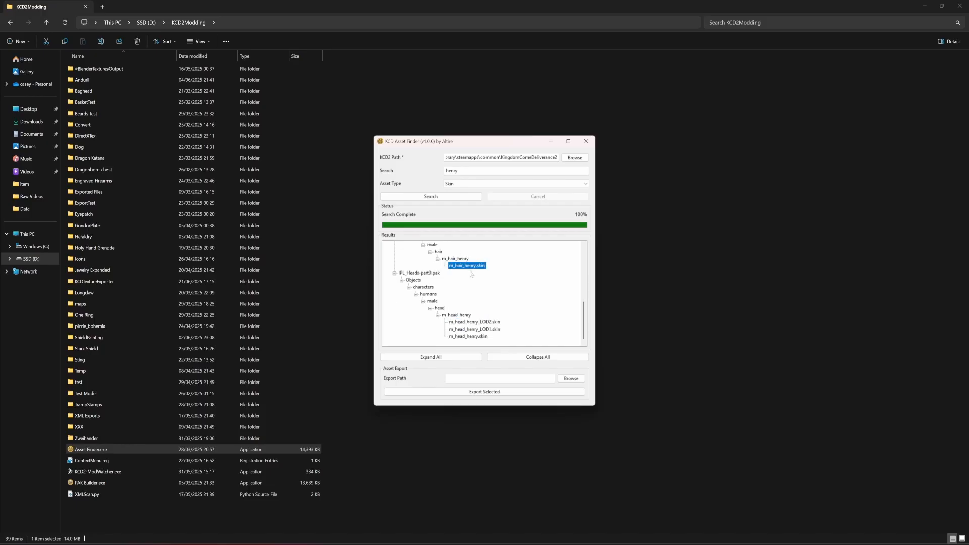
{"action": "left_click", "coordinate": [475, 323]}
{"action": "left_click", "coordinate": [483, 336]}
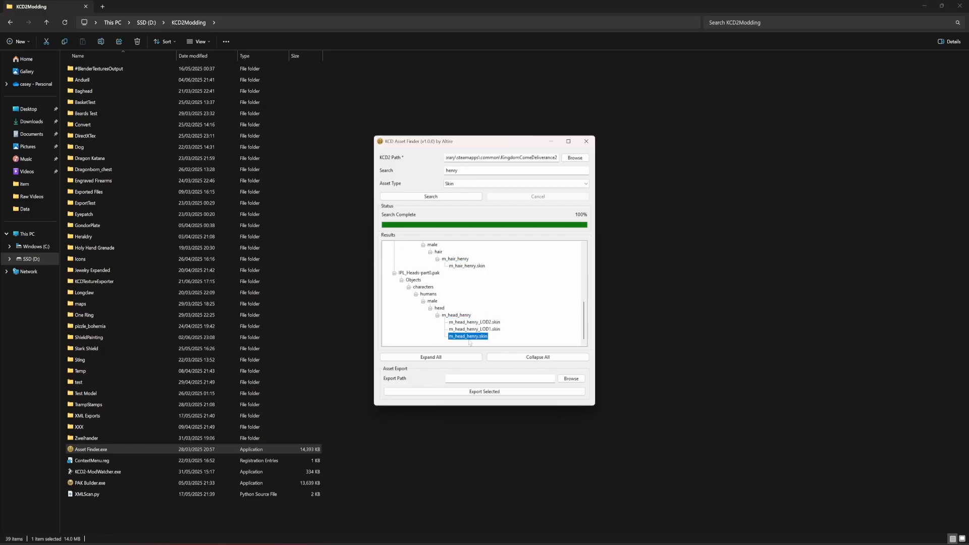
{"action": "scroll", "coordinate": [551, 286], "scroll_direction": "up", "scroll_amount": 10}
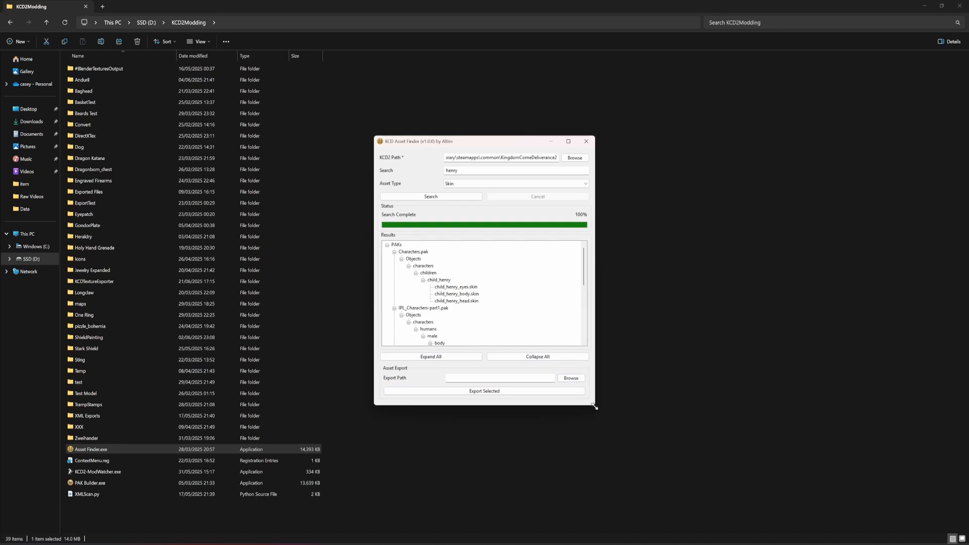
Enlarge the Asset Finder window and check which PAK contains m_head_henry.skin, selecting IPL_Heads-part0.pak
{"action": "left_click_drag", "start_coordinate": [593, 408], "coordinate": [782, 479]}
{"action": "scroll", "coordinate": [505, 378], "scroll_direction": "down", "scroll_amount": 3}
{"action": "left_click", "coordinate": [467, 414]}
{"action": "left_click", "coordinate": [419, 351]}
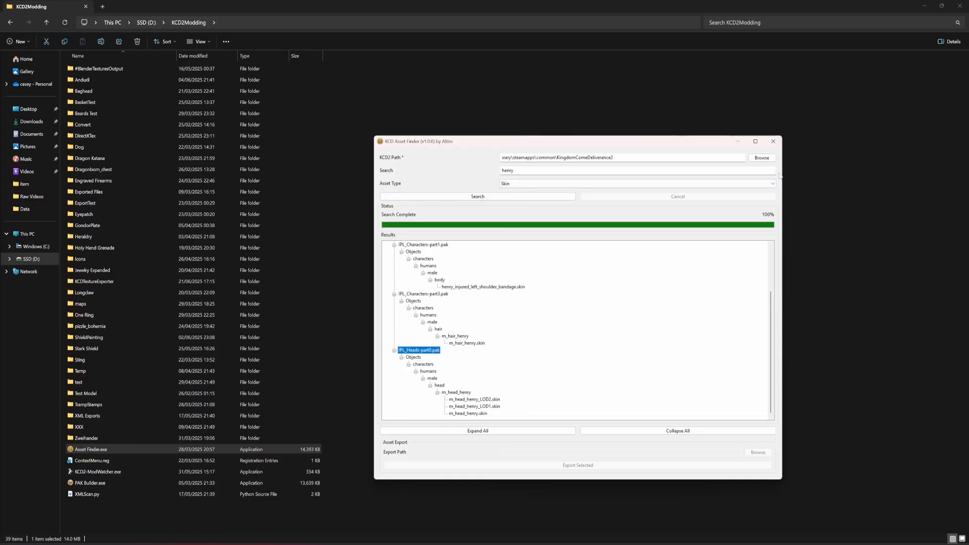
Close KCD Asset Finder and return to its mod page in the browser
{"action": "left_click", "coordinate": [773, 141]}
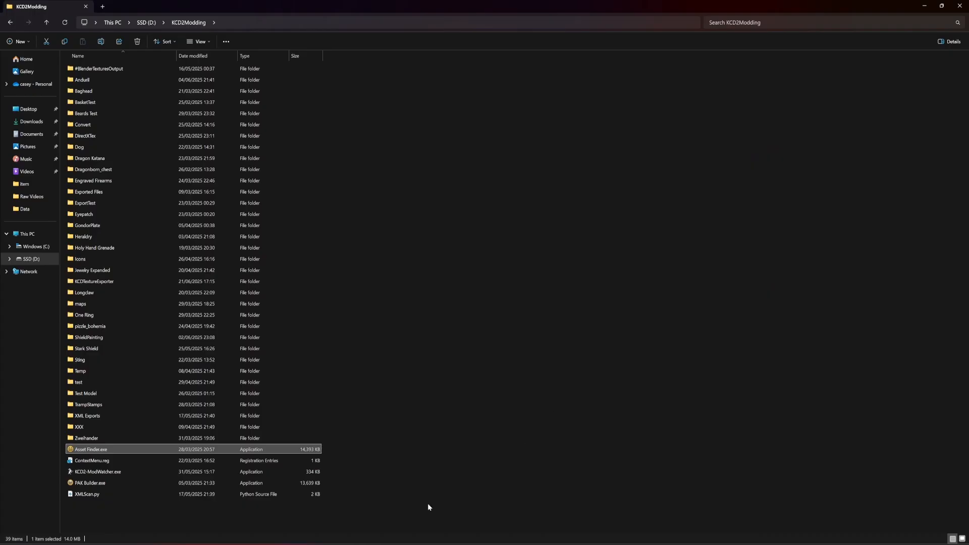
{"action": "left_click", "coordinate": [435, 540]}
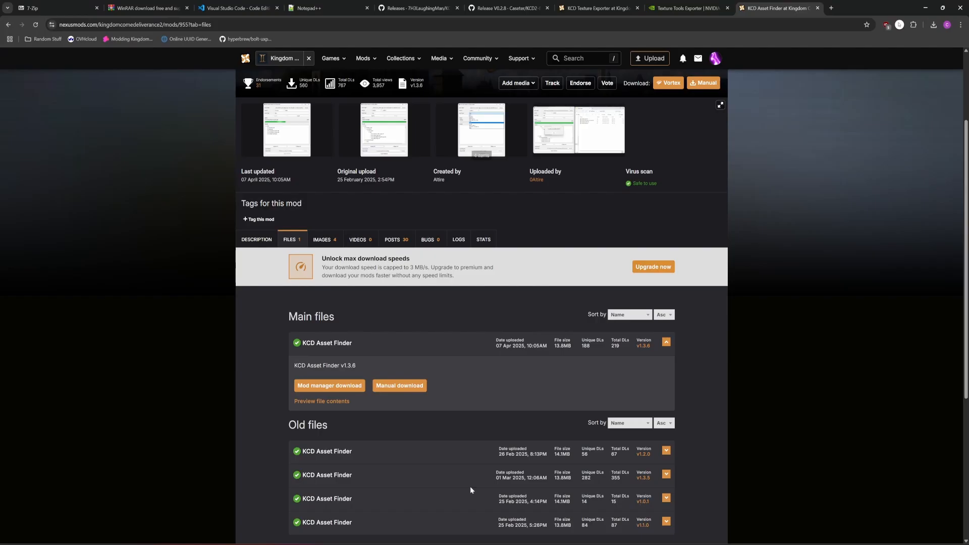